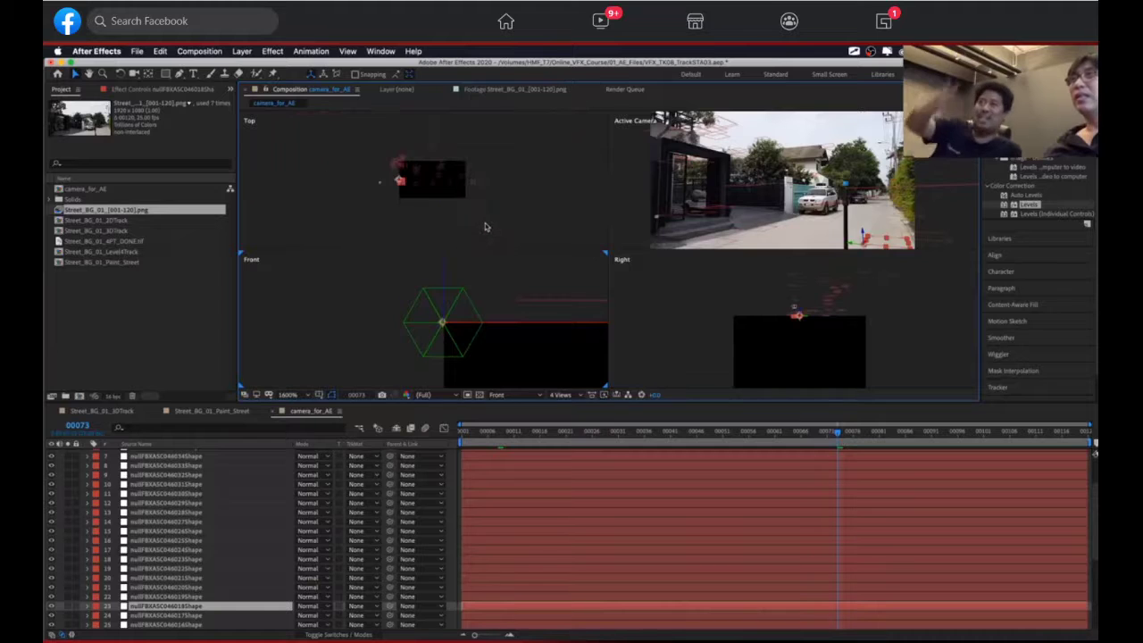
{"action": "scroll", "coordinate": [484, 229], "scroll_direction": "up", "scroll_amount": 1}
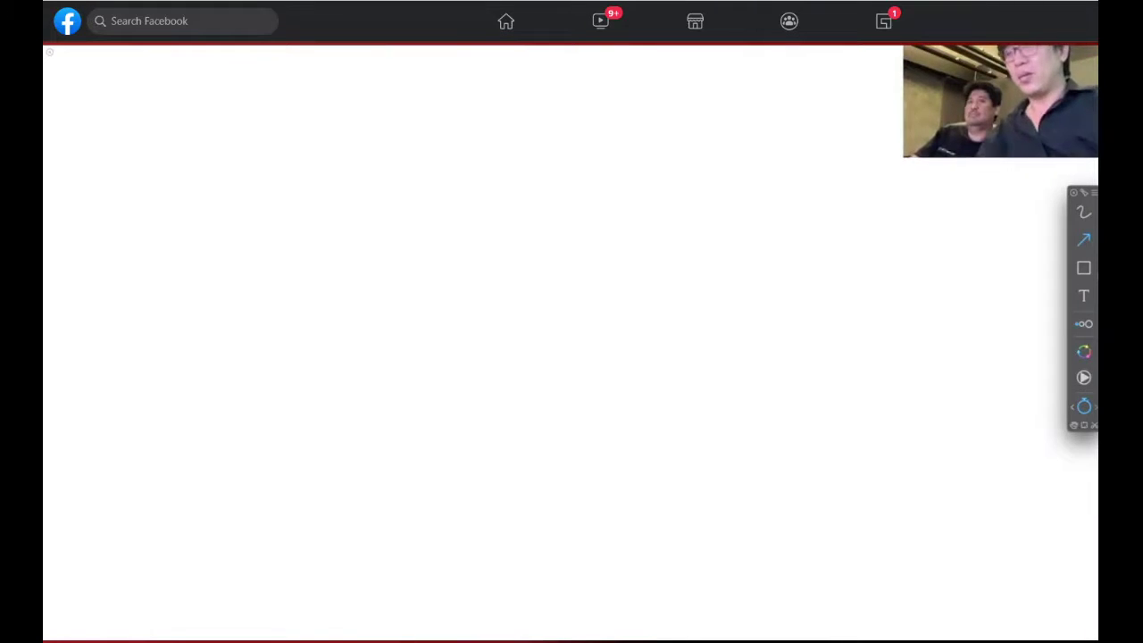
{"action": "left_click_drag", "start_coordinate": [301, 451], "coordinate": [921, 279]}
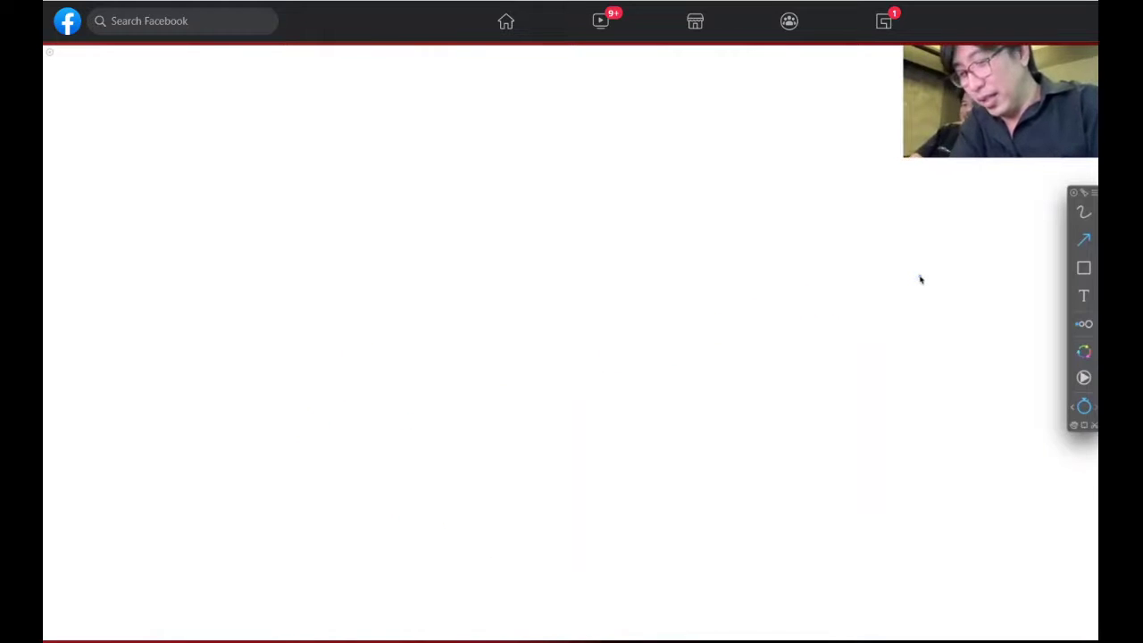
Step: Sketch three freehand axis lines crossing at one central point on the blank whiteboard: one rising diagonal, one vertical and one falling diagonal
{"action": "left_click", "coordinate": [1086, 214]}
{"action": "left_click_drag", "start_coordinate": [292, 480], "coordinate": [911, 224]}
{"action": "left_click_drag", "start_coordinate": [582, 136], "coordinate": [588, 547]}
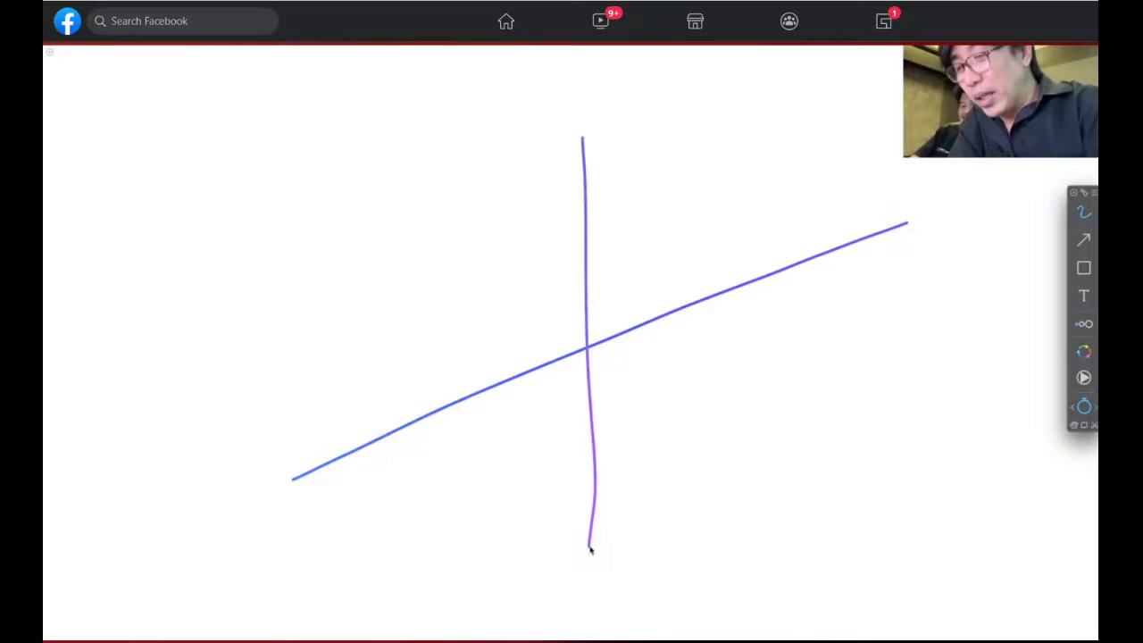
{"action": "left_click_drag", "start_coordinate": [411, 304], "coordinate": [816, 402]}
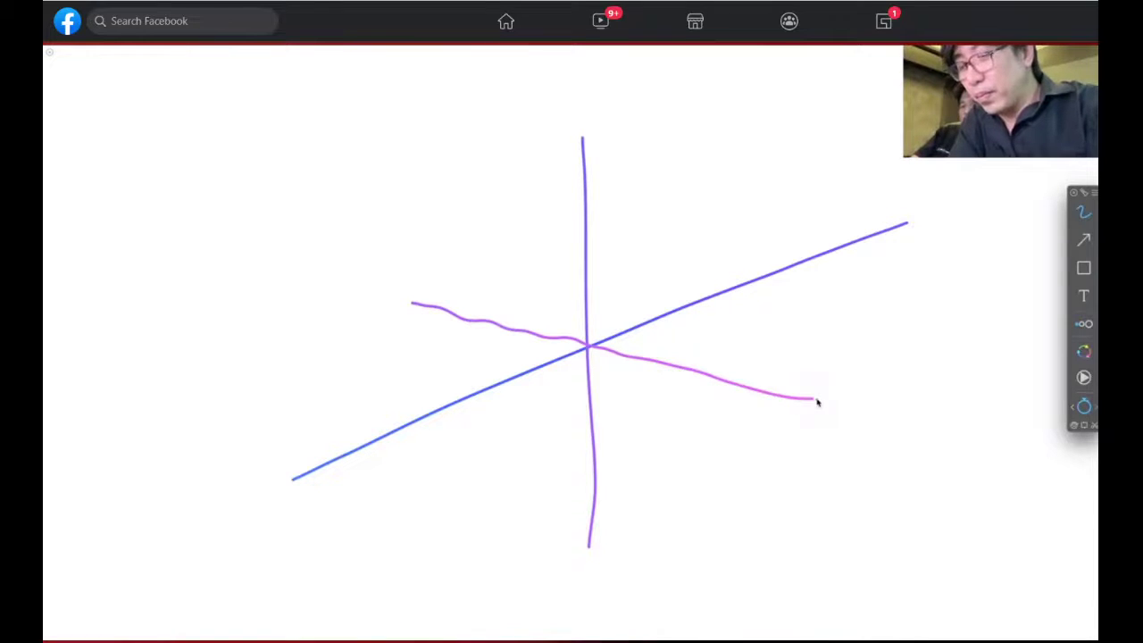
Step: Handwrite "000" with "XYZ" beneath it next to the point where the three axes cross
{"action": "mouse_move", "coordinate": [599, 372]}
{"action": "left_mouse_down"}
{"action": "mouse_move", "coordinate": [655, 360]}
{"action": "mouse_move", "coordinate": [658, 387]}
{"action": "mouse_move", "coordinate": [654, 356]}
{"action": "left_mouse_up"}
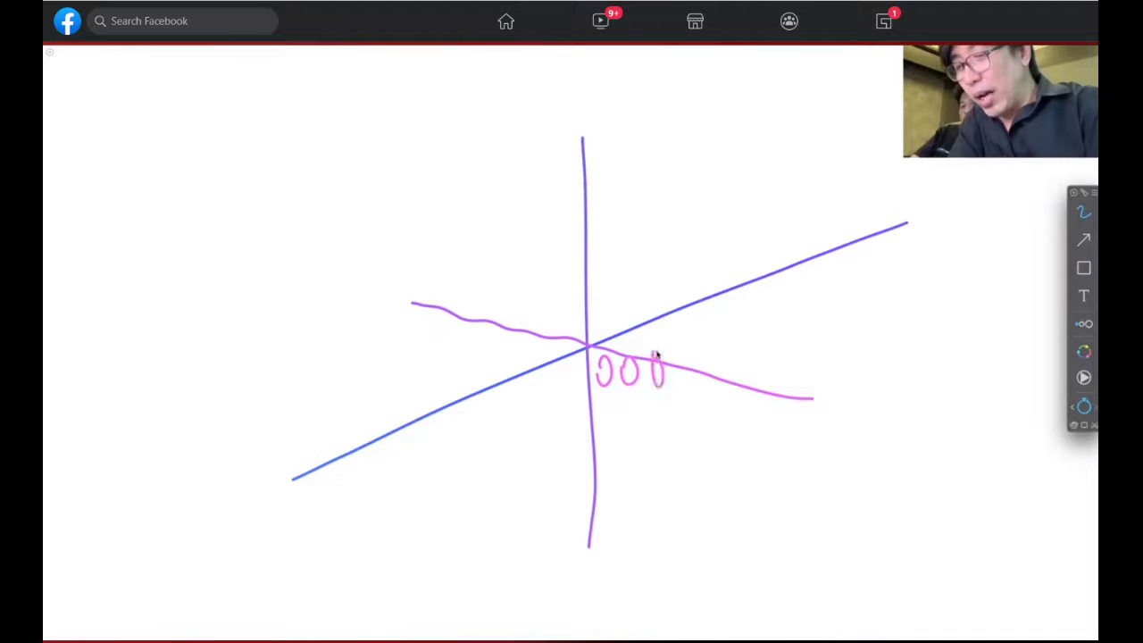
{"action": "mouse_move", "coordinate": [602, 391]}
{"action": "left_mouse_down"}
{"action": "mouse_move", "coordinate": [624, 413]}
{"action": "mouse_move", "coordinate": [594, 421]}
{"action": "mouse_move", "coordinate": [638, 408]}
{"action": "left_mouse_up"}
{"action": "mouse_move", "coordinate": [649, 393]}
{"action": "left_mouse_down"}
{"action": "mouse_move", "coordinate": [629, 434]}
{"action": "mouse_move", "coordinate": [672, 416]}
{"action": "left_mouse_up"}
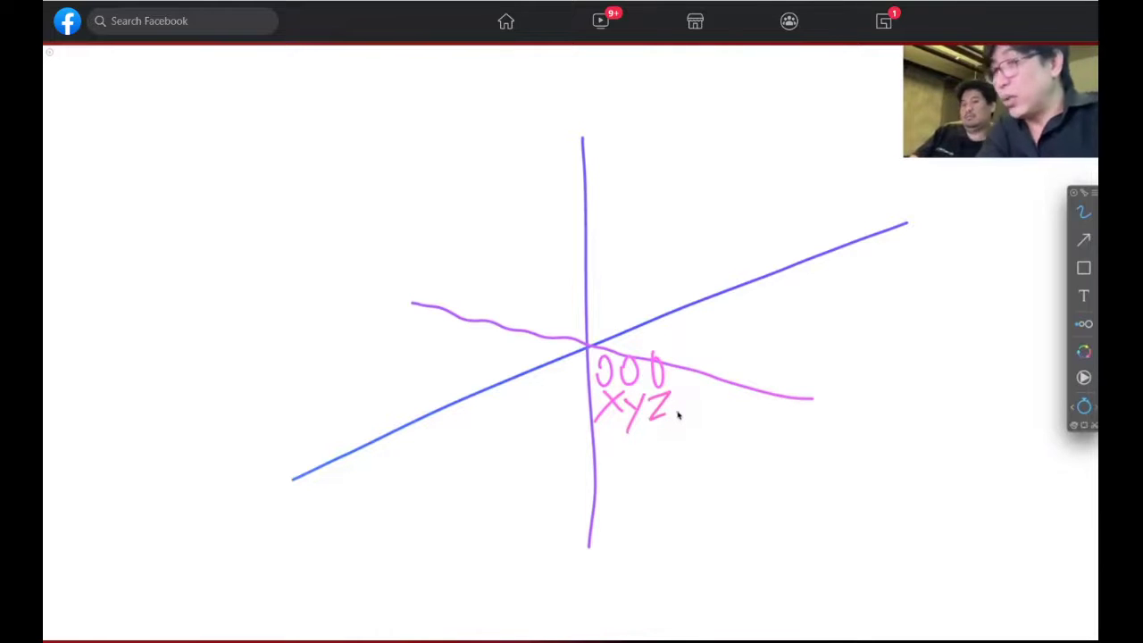
Step: Draw a tilted ground plane around the origin and fill it with crossing diagonal grid lines in both directions
{"action": "mouse_move", "coordinate": [279, 383]}
{"action": "left_mouse_down"}
{"action": "mouse_move", "coordinate": [681, 162]}
{"action": "mouse_move", "coordinate": [970, 277]}
{"action": "mouse_move", "coordinate": [651, 489]}
{"action": "mouse_move", "coordinate": [342, 375]}
{"action": "mouse_move", "coordinate": [710, 485]}
{"action": "mouse_move", "coordinate": [340, 334]}
{"action": "mouse_move", "coordinate": [688, 161]}
{"action": "left_mouse_up"}
{"action": "left_click_drag", "start_coordinate": [337, 407], "coordinate": [746, 194]}
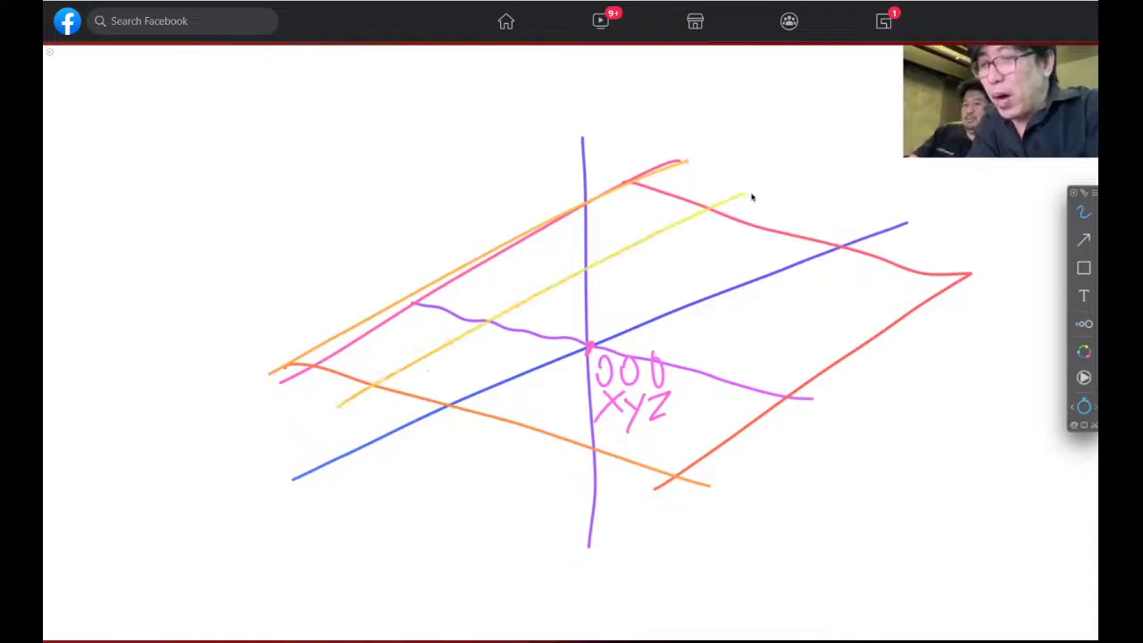
{"action": "left_click_drag", "start_coordinate": [420, 413], "coordinate": [777, 234]}
{"action": "left_click_drag", "start_coordinate": [493, 472], "coordinate": [915, 254]}
{"action": "left_click_drag", "start_coordinate": [645, 475], "coordinate": [910, 326]}
{"action": "left_click_drag", "start_coordinate": [300, 384], "coordinate": [760, 527]}
{"action": "left_click_drag", "start_coordinate": [353, 335], "coordinate": [769, 445]}
{"action": "left_click_drag", "start_coordinate": [483, 244], "coordinate": [893, 342]}
{"action": "left_click_drag", "start_coordinate": [583, 203], "coordinate": [875, 284]}
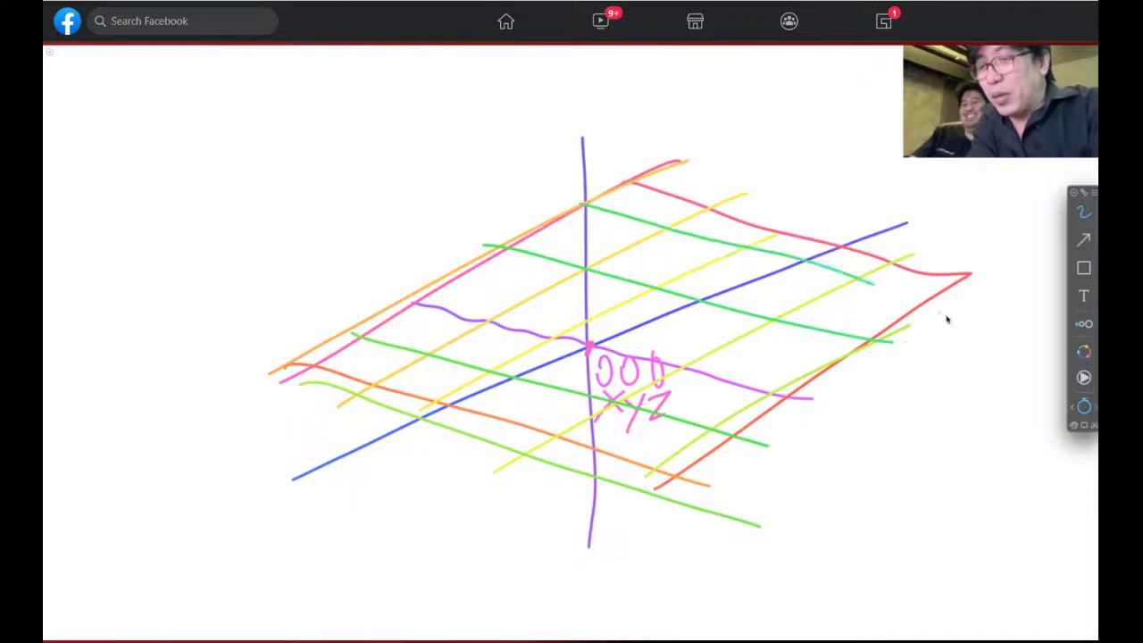
Step: Retrace the three axes through the origin with longer freehand lines over the grid
{"action": "mouse_move", "coordinate": [323, 494]}
{"action": "left_mouse_down"}
{"action": "mouse_move", "coordinate": [393, 440]}
{"action": "mouse_move", "coordinate": [913, 169]}
{"action": "mouse_move", "coordinate": [301, 523]}
{"action": "mouse_move", "coordinate": [886, 178]}
{"action": "left_mouse_up"}
{"action": "left_click_drag", "start_coordinate": [587, 128], "coordinate": [573, 568]}
{"action": "left_click_drag", "start_coordinate": [391, 308], "coordinate": [909, 413]}
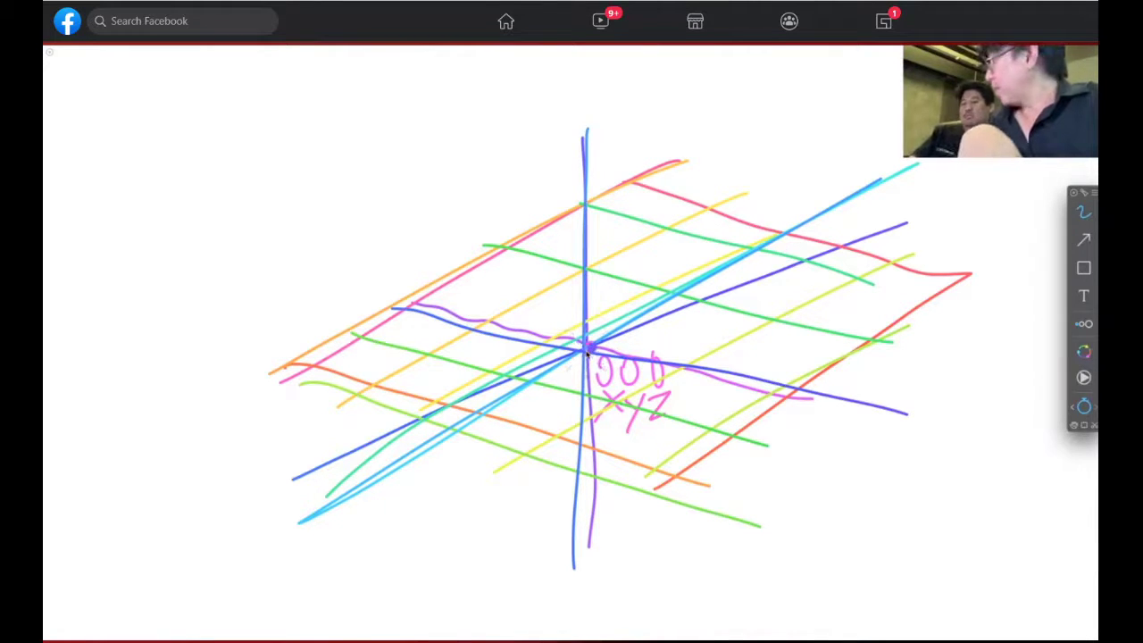
Step: Clear the whiteboard and sketch a new vertical line crossed by a long, nearly horizontal line
{"action": "key", "text": "BackSpace"}
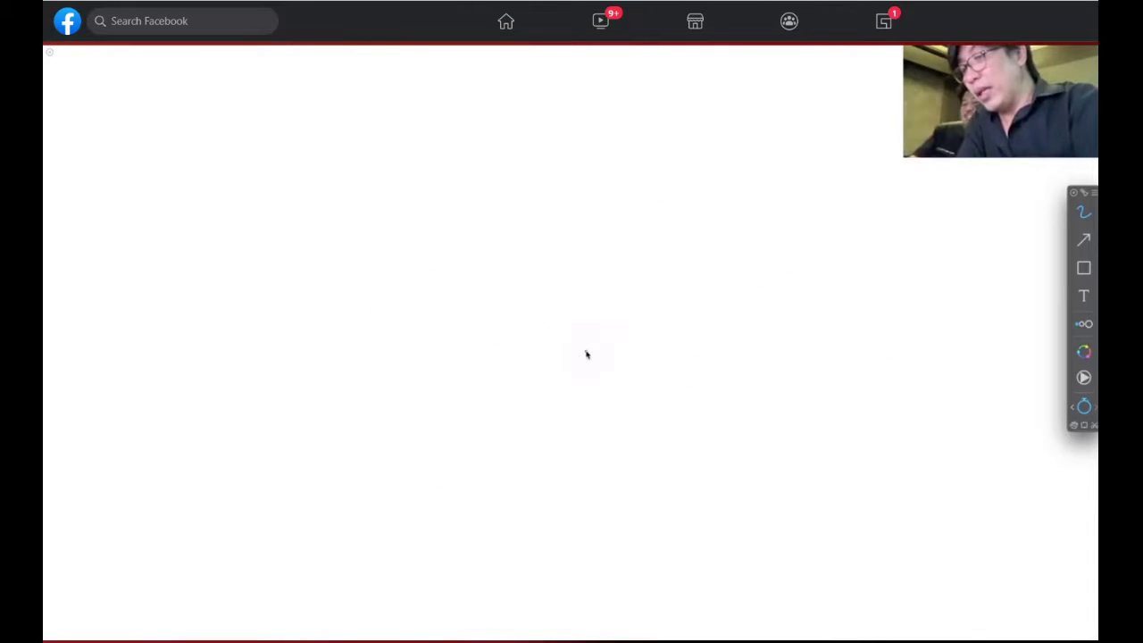
{"action": "left_click_drag", "start_coordinate": [397, 238], "coordinate": [403, 470]}
{"action": "mouse_move", "coordinate": [367, 268]}
{"action": "left_mouse_down"}
{"action": "mouse_move", "coordinate": [809, 247]}
{"action": "mouse_move", "coordinate": [782, 287]}
{"action": "left_mouse_up"}
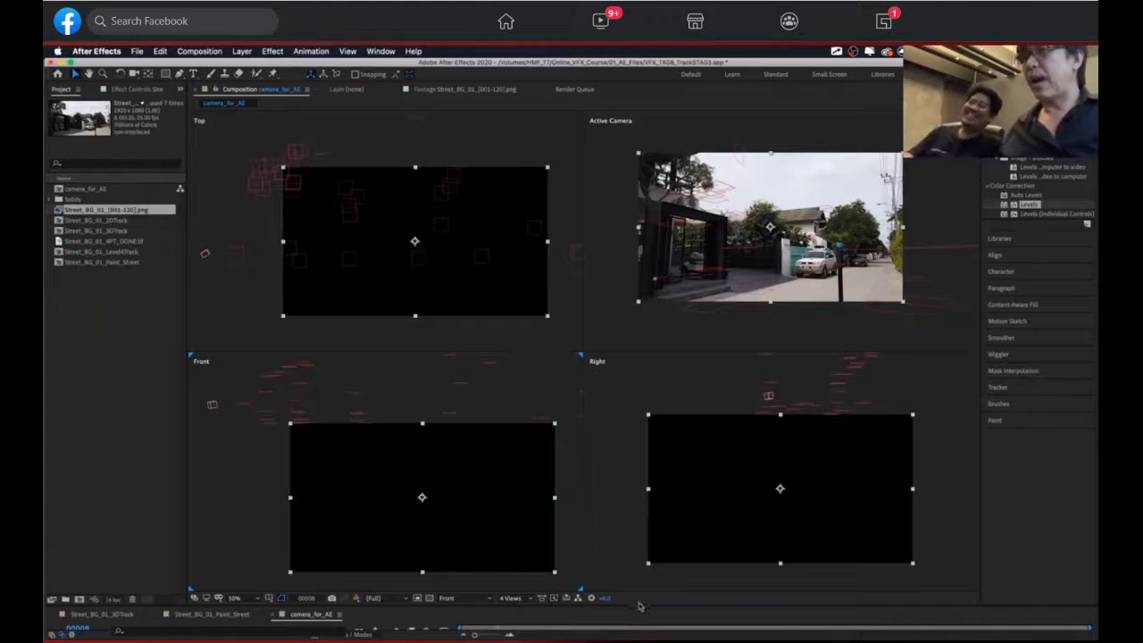
Step: Return to After Effects, enlarge the timeline area and zoom all four composition views out to 25%
{"action": "left_click_drag", "start_coordinate": [640, 609], "coordinate": [646, 409]}
{"action": "key", "text": "comma"}
{"action": "key", "text": "comma"}
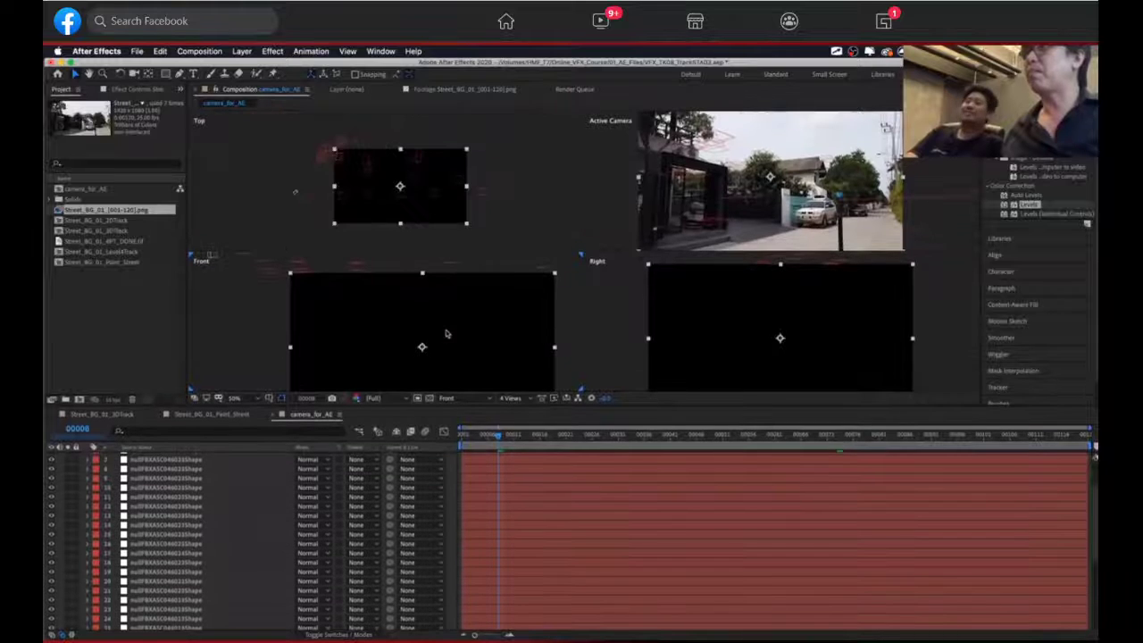
{"action": "key", "text": "comma"}
{"action": "key", "text": "comma"}
{"action": "key", "text": "comma"}
{"action": "key", "text": "comma"}
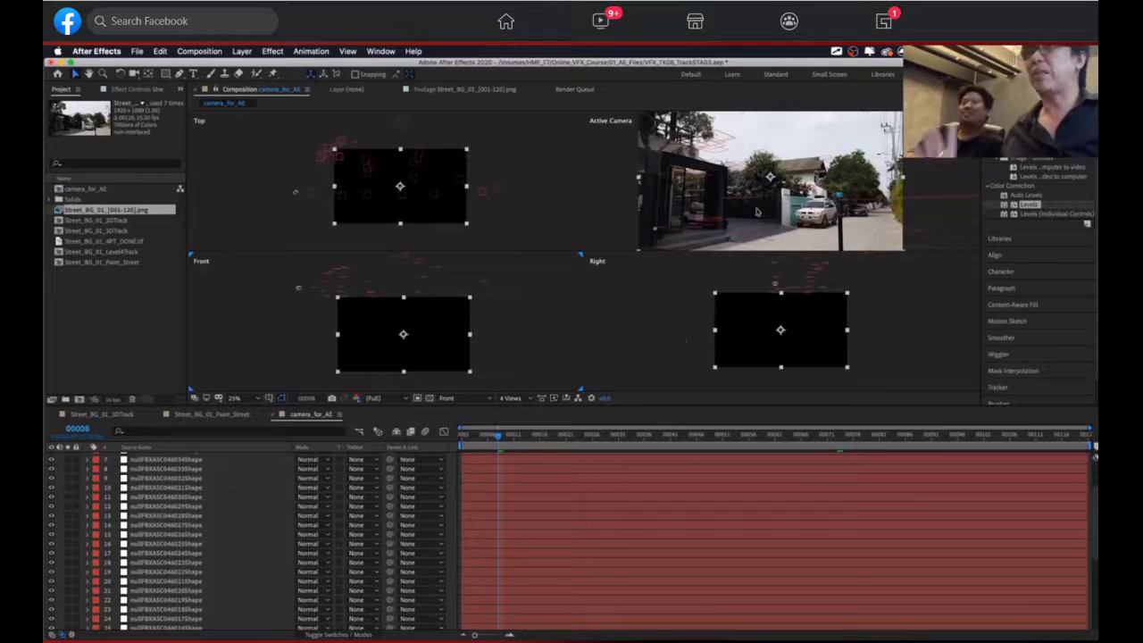
{"action": "key", "text": "comma"}
{"action": "key", "text": "comma"}
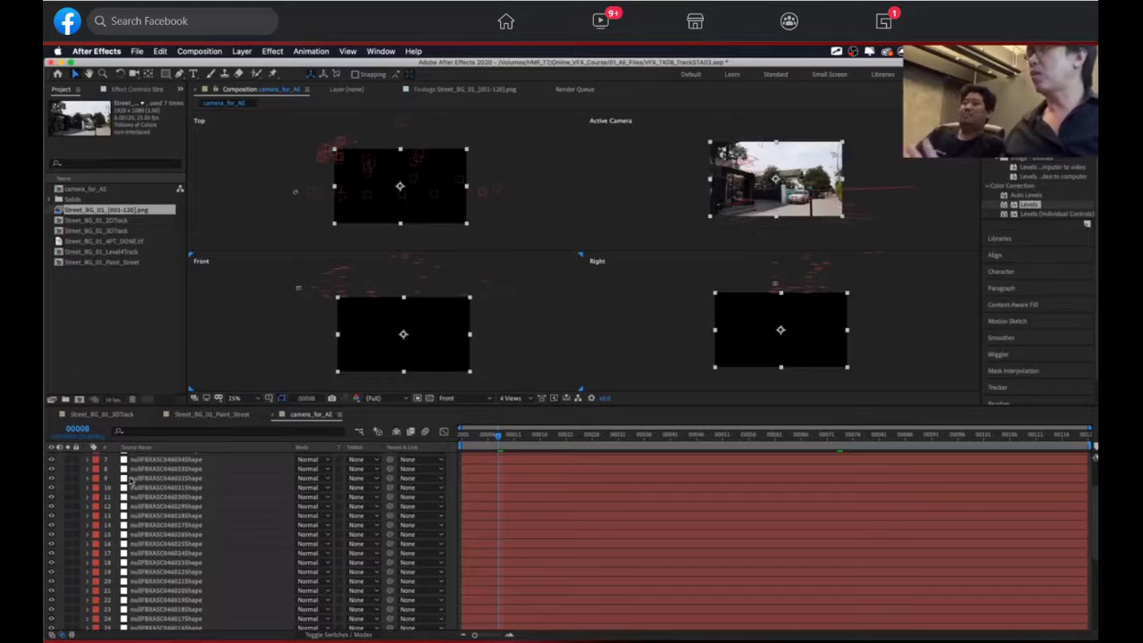
Step: Create a new null object in camera_for_AE and place it first in the layer stack
{"action": "scroll", "coordinate": [130, 487], "scroll_direction": "up", "scroll_amount": 2}
{"action": "right_click", "coordinate": [64, 476]}
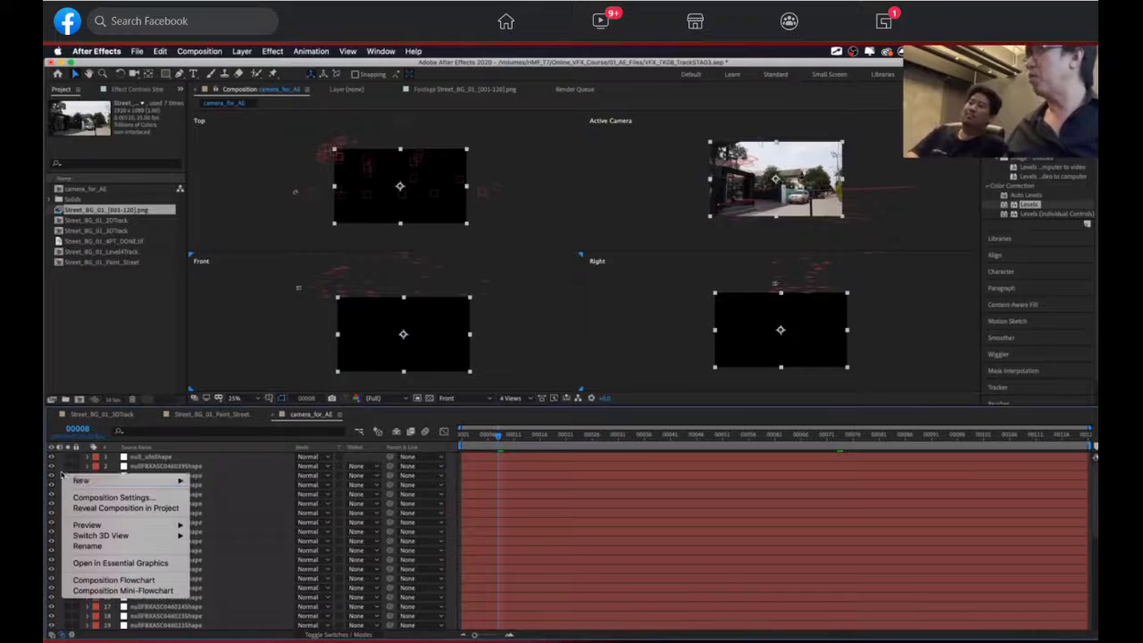
{"action": "mouse_move", "coordinate": [78, 483]}
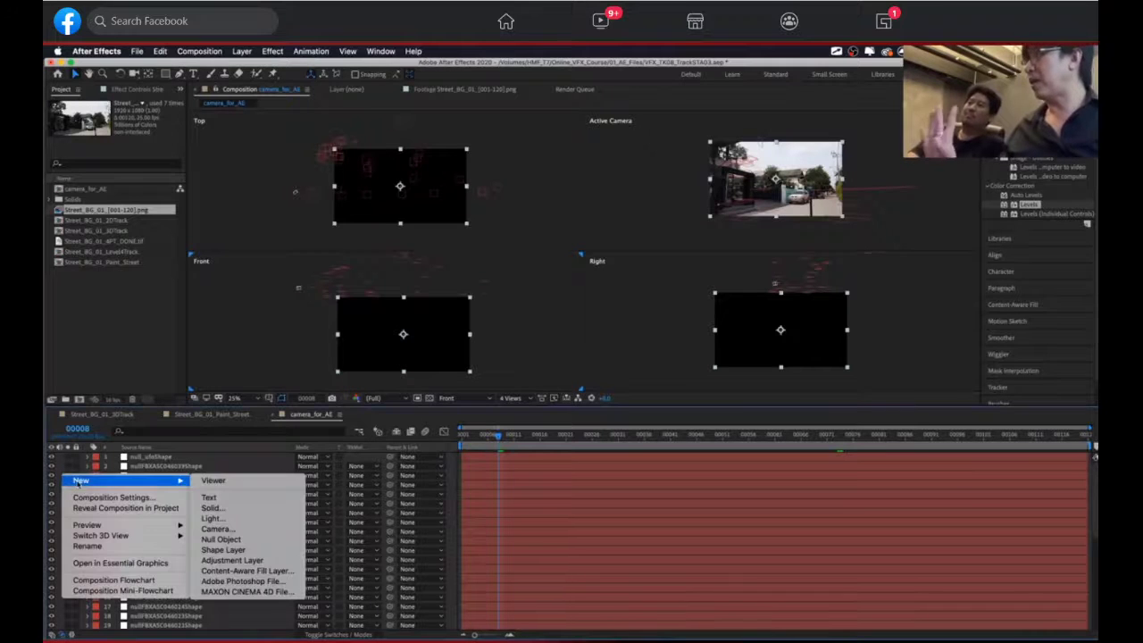
{"action": "left_click", "coordinate": [278, 541]}
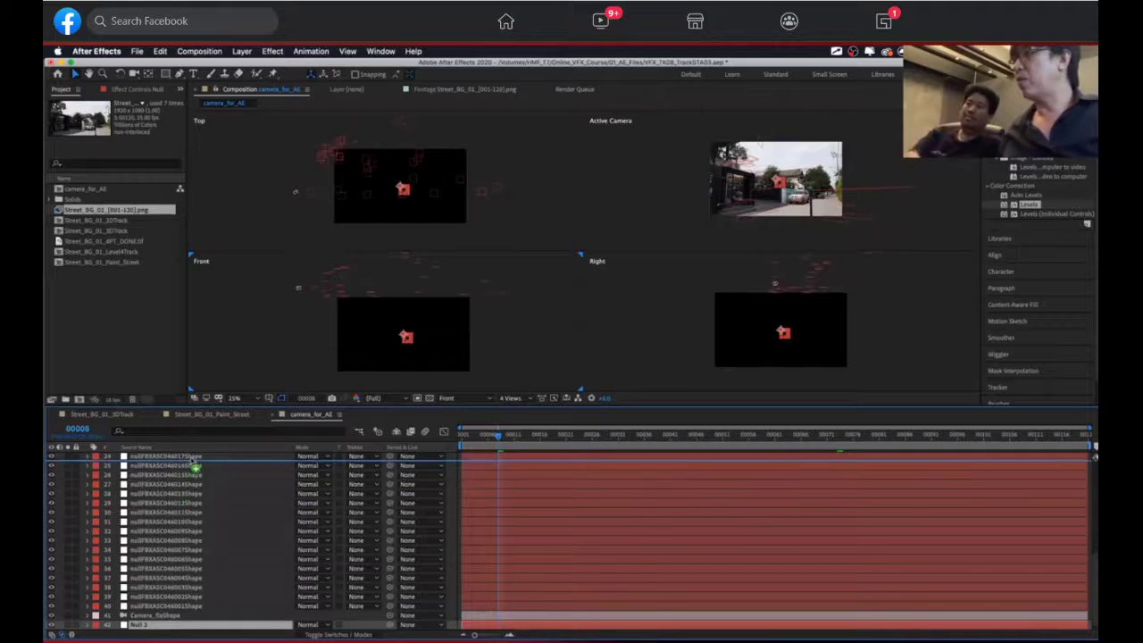
{"action": "key", "text": "super+shift+bracketright"}
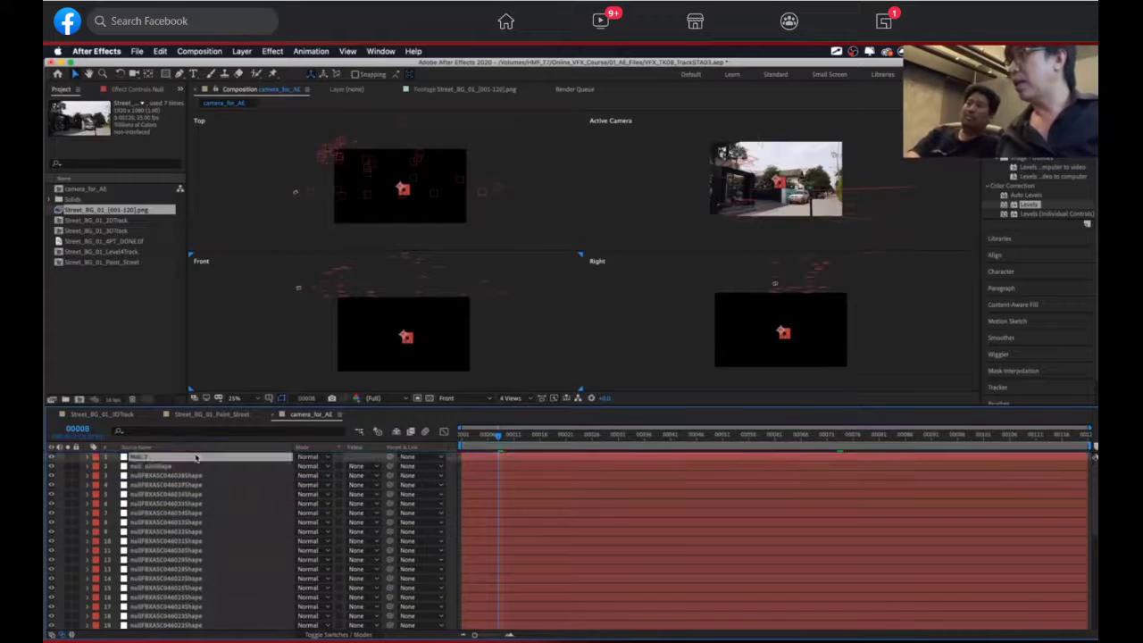
Step: Give the new null layer a Yellow label and turn it into a 3D layer
{"action": "left_click", "coordinate": [96, 457]}
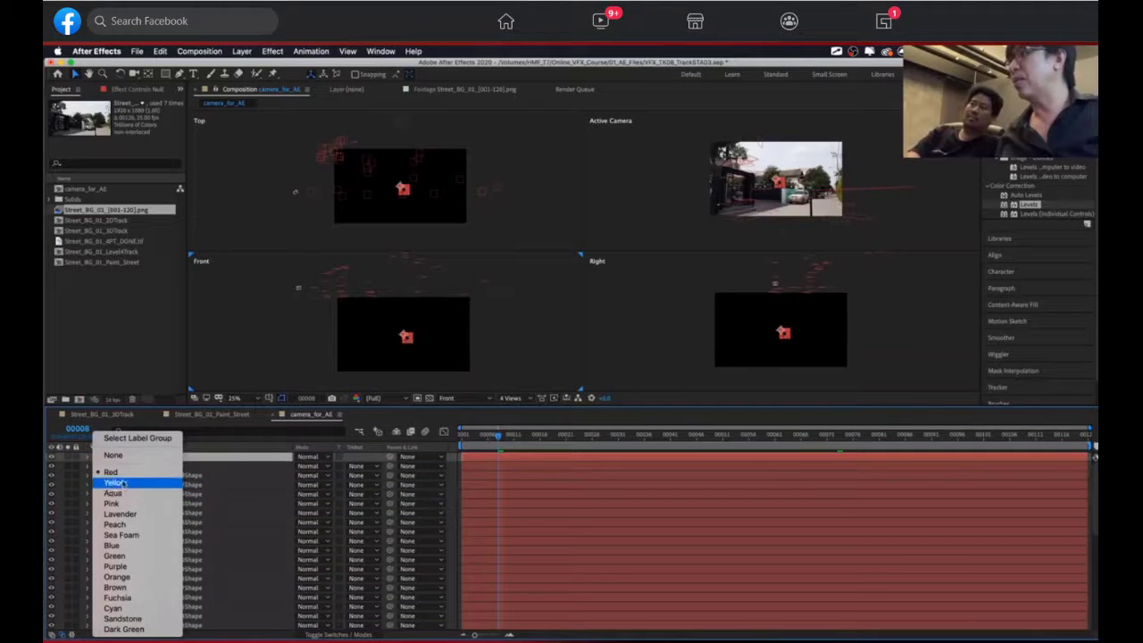
{"action": "left_click", "coordinate": [116, 482]}
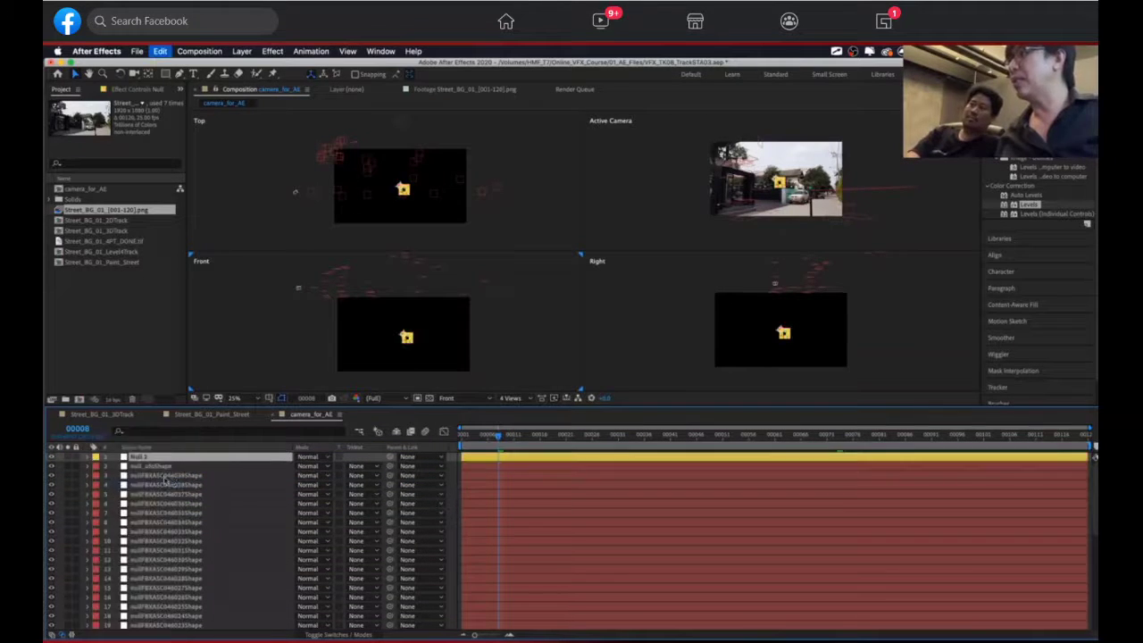
{"action": "left_click", "coordinate": [350, 634]}
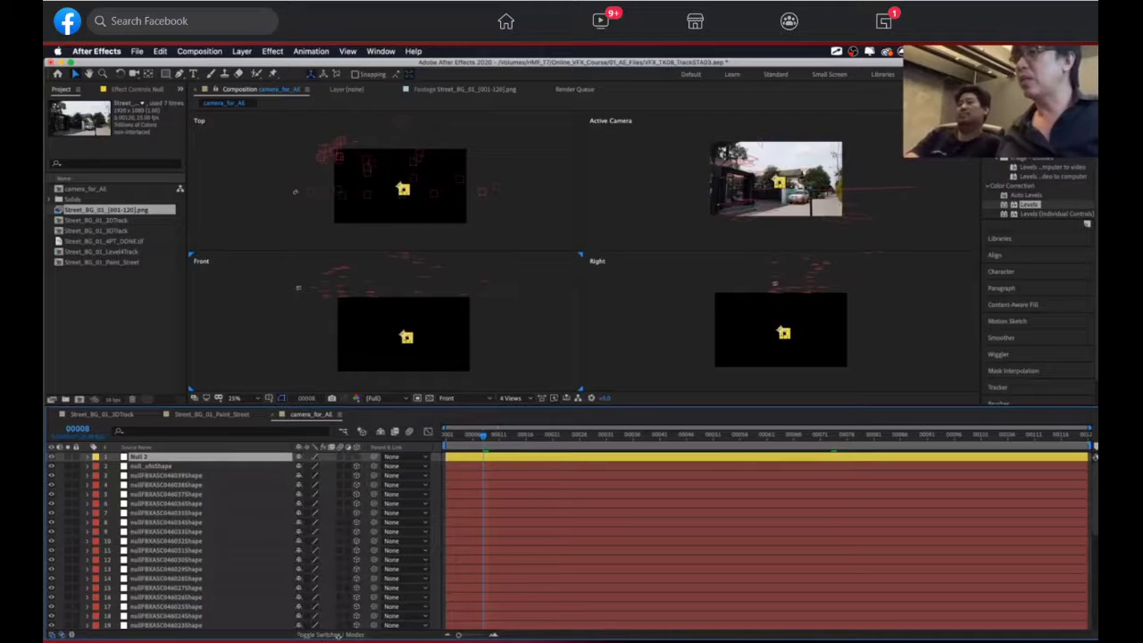
{"action": "left_click", "coordinate": [357, 457]}
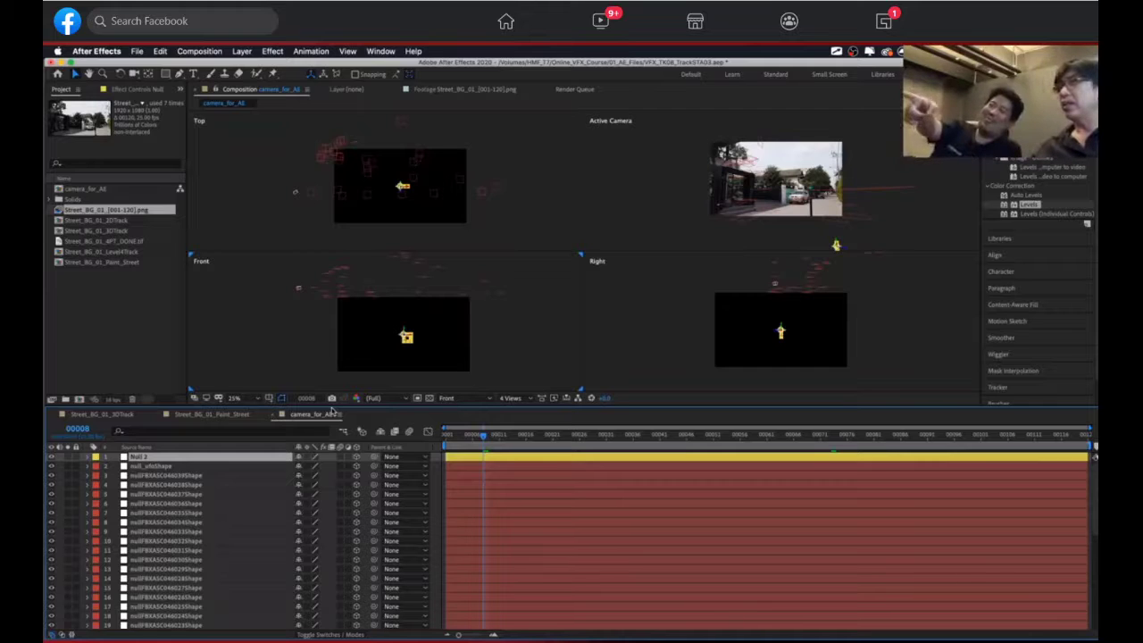
Step: Examine the null's Position value in % of composition, and accept it with the units set back to pixels
{"action": "key", "text": "p"}
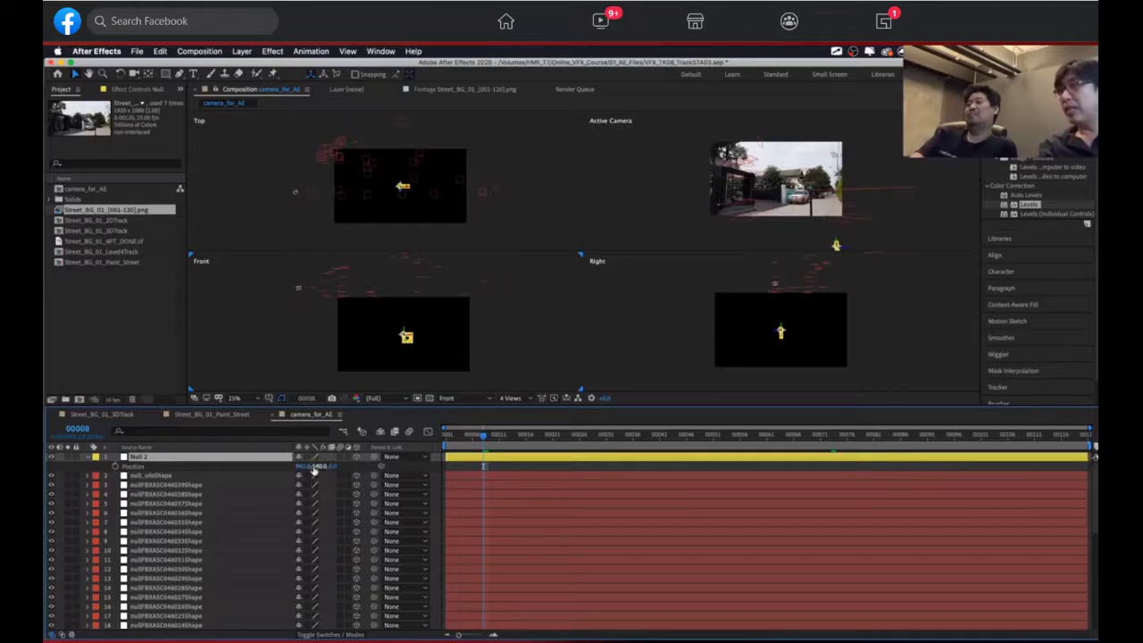
{"action": "right_click", "coordinate": [302, 470]}
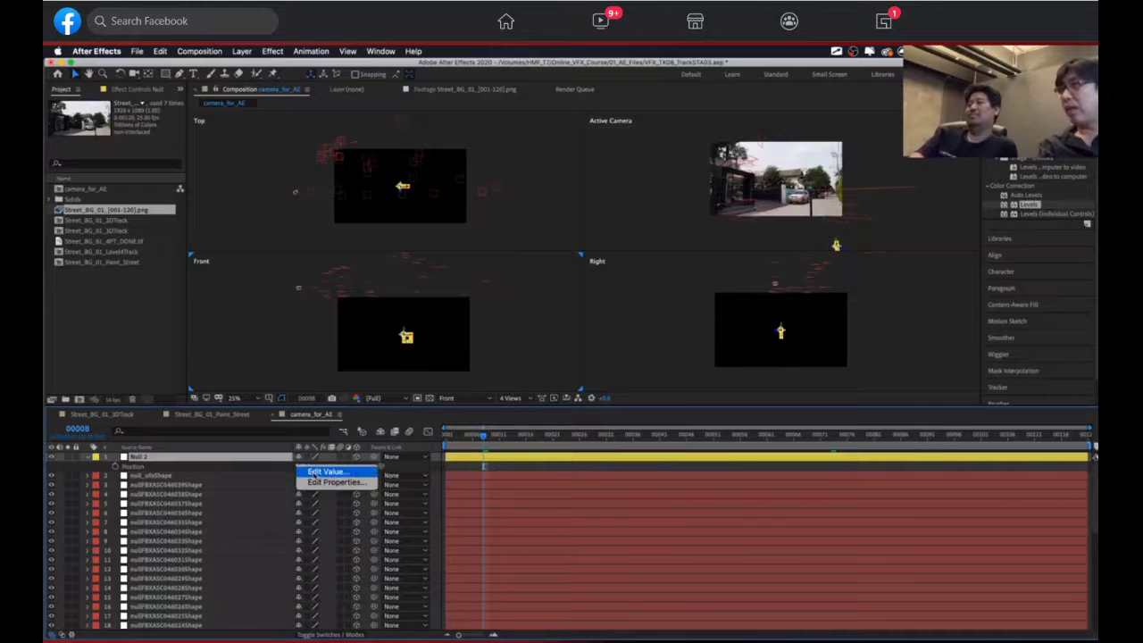
{"action": "left_click", "coordinate": [317, 472]}
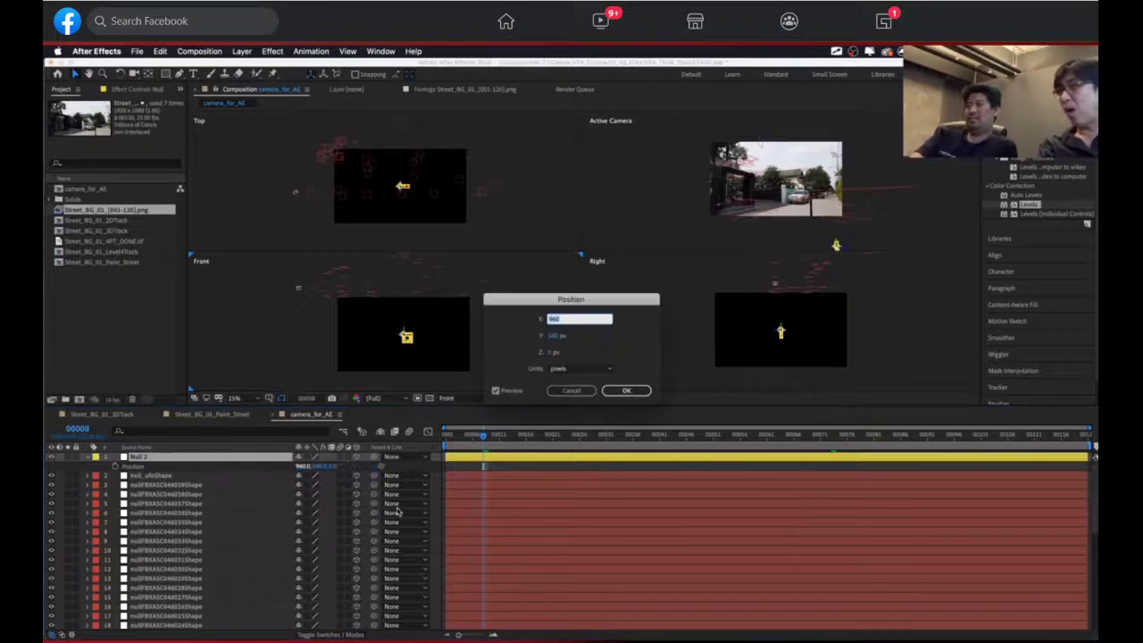
{"action": "left_click", "coordinate": [587, 372]}
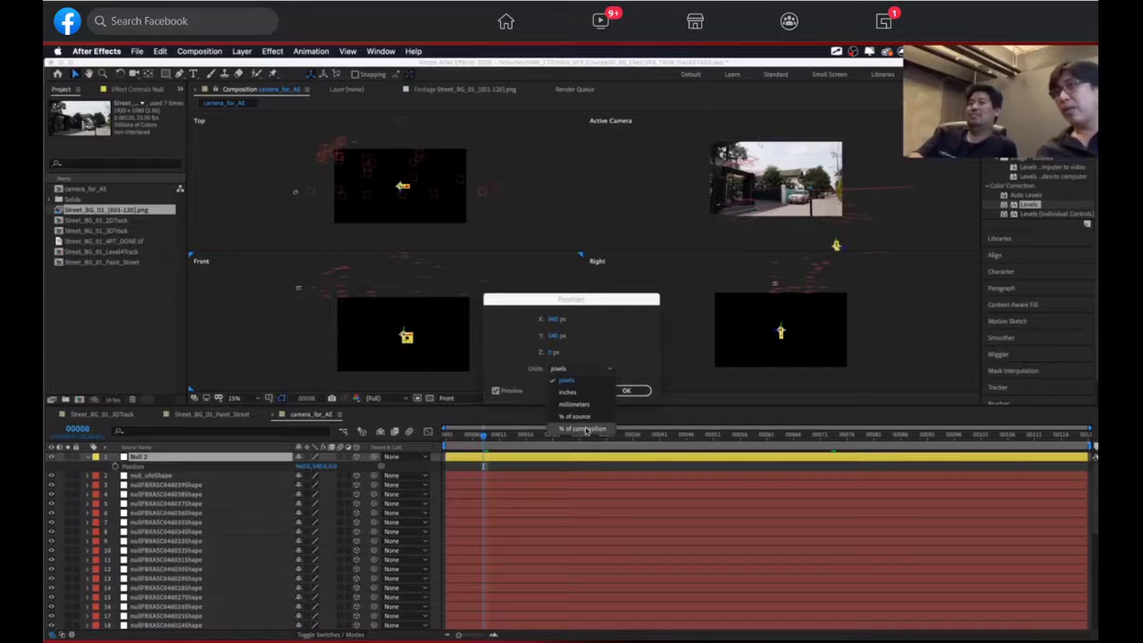
{"action": "left_click", "coordinate": [587, 431]}
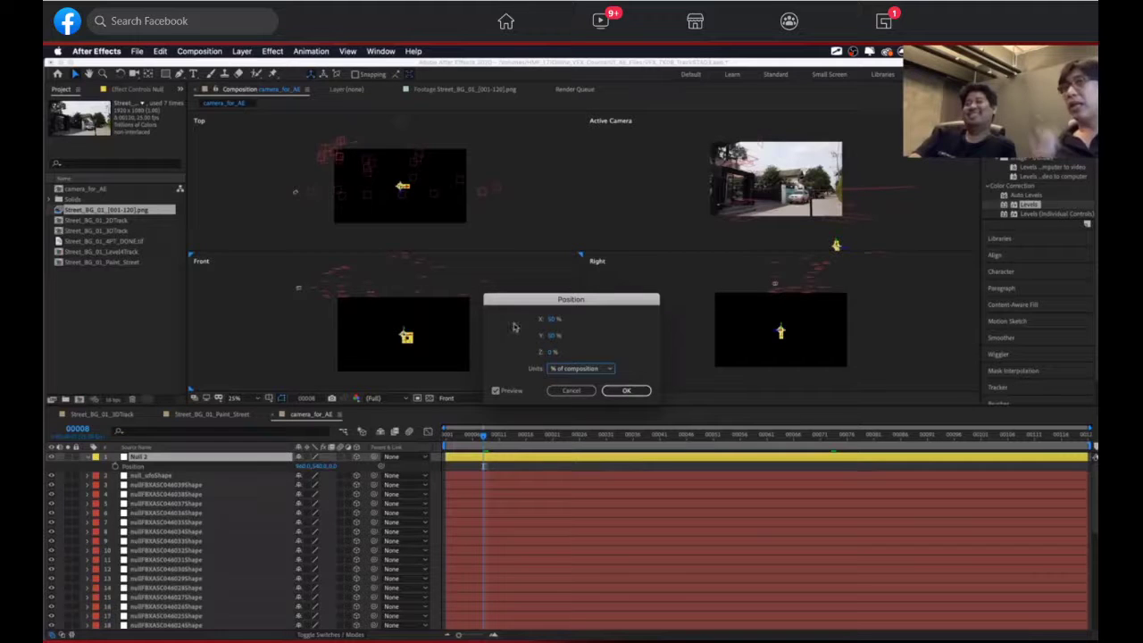
{"action": "left_click", "coordinate": [573, 370]}
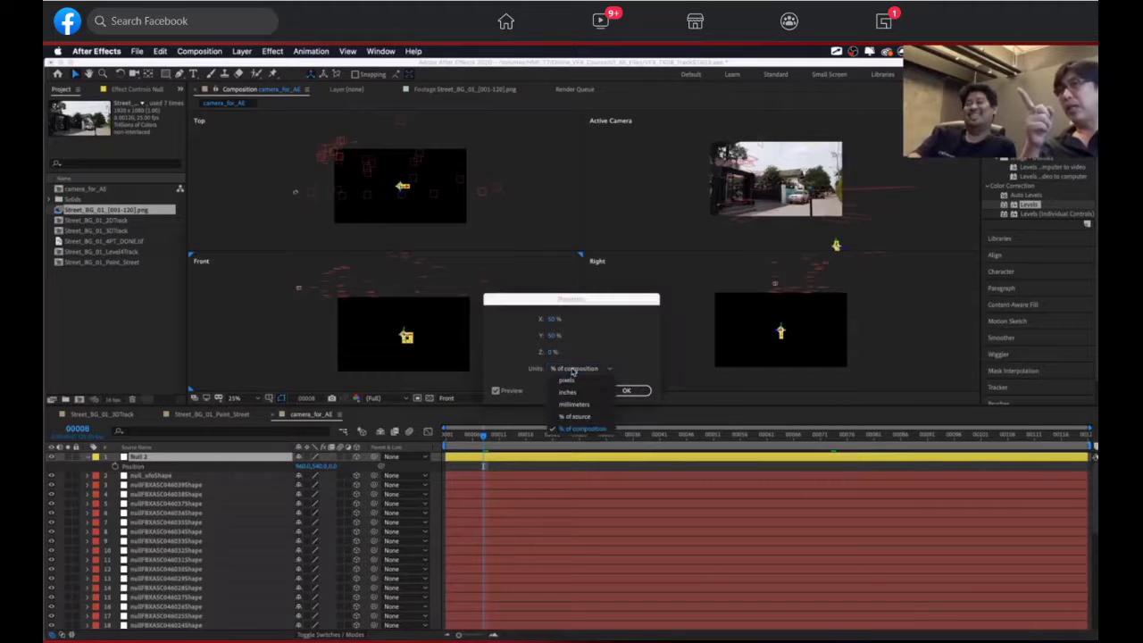
{"action": "left_click", "coordinate": [574, 382]}
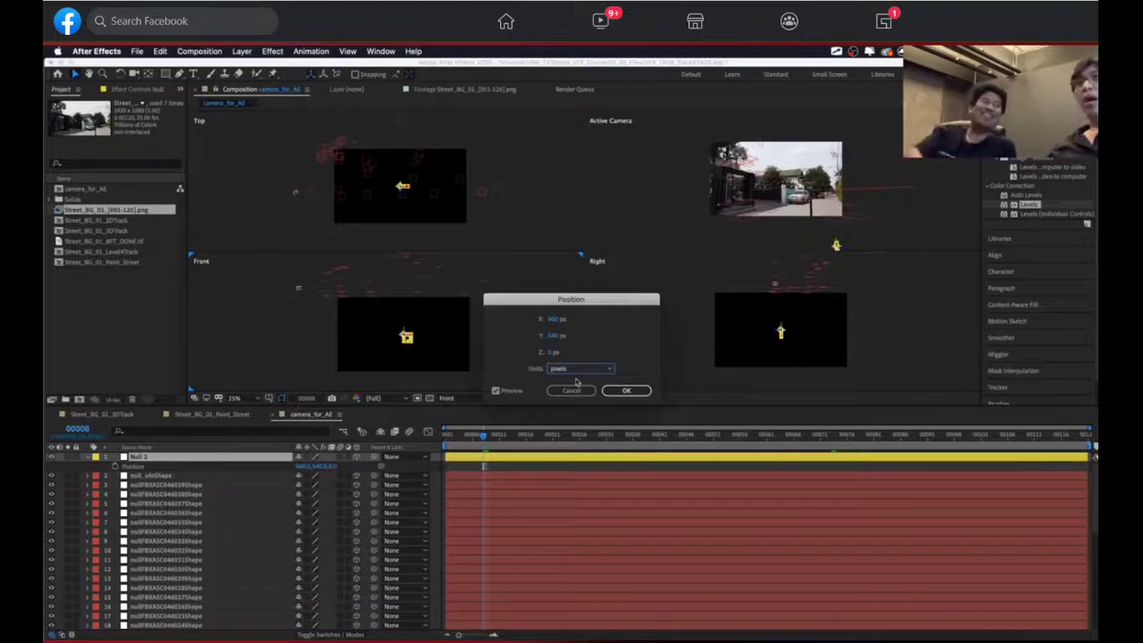
{"action": "left_click", "coordinate": [626, 391]}
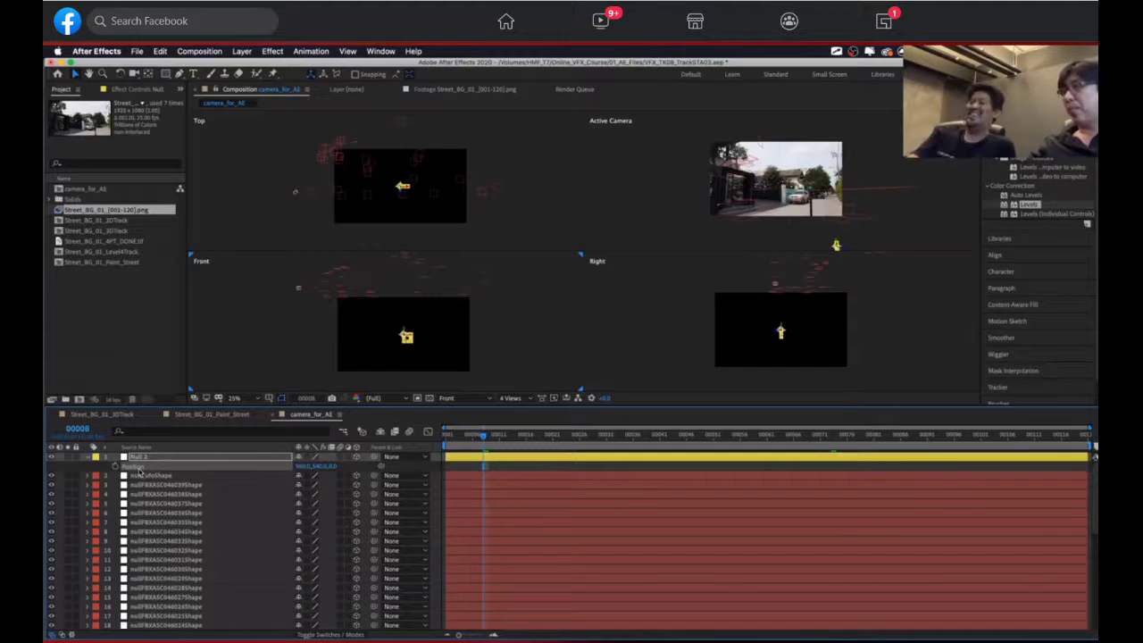
Step: Inspect the null's full Transform properties, and narrow the display to Position and Scale only
{"action": "key", "text": "shift+s"}
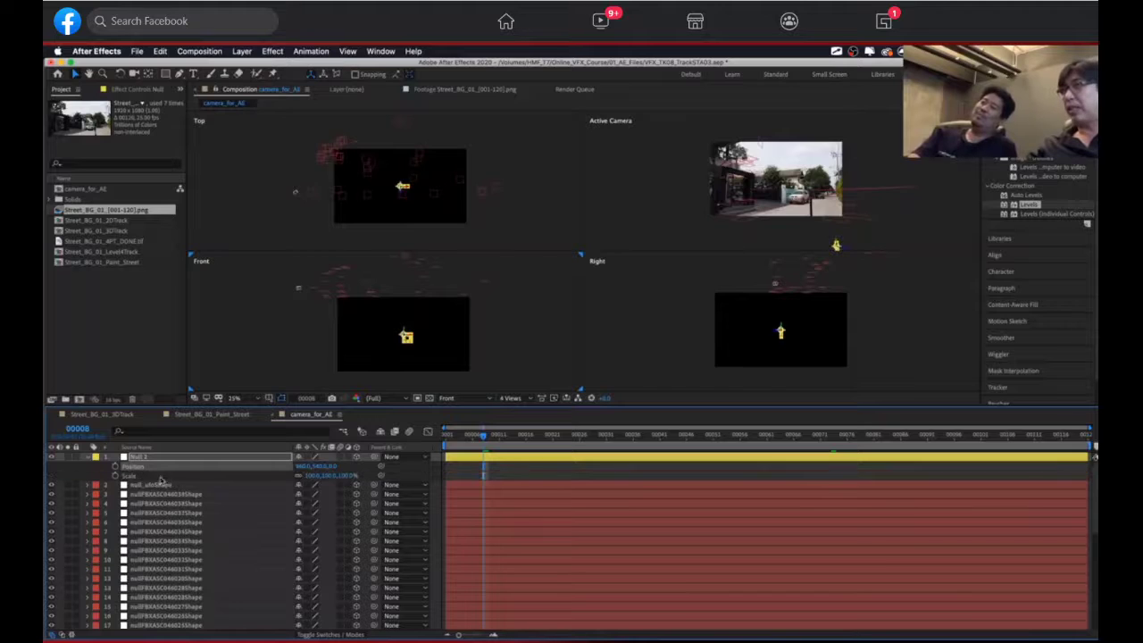
{"action": "left_click", "coordinate": [89, 458]}
{"action": "left_click", "coordinate": [88, 458]}
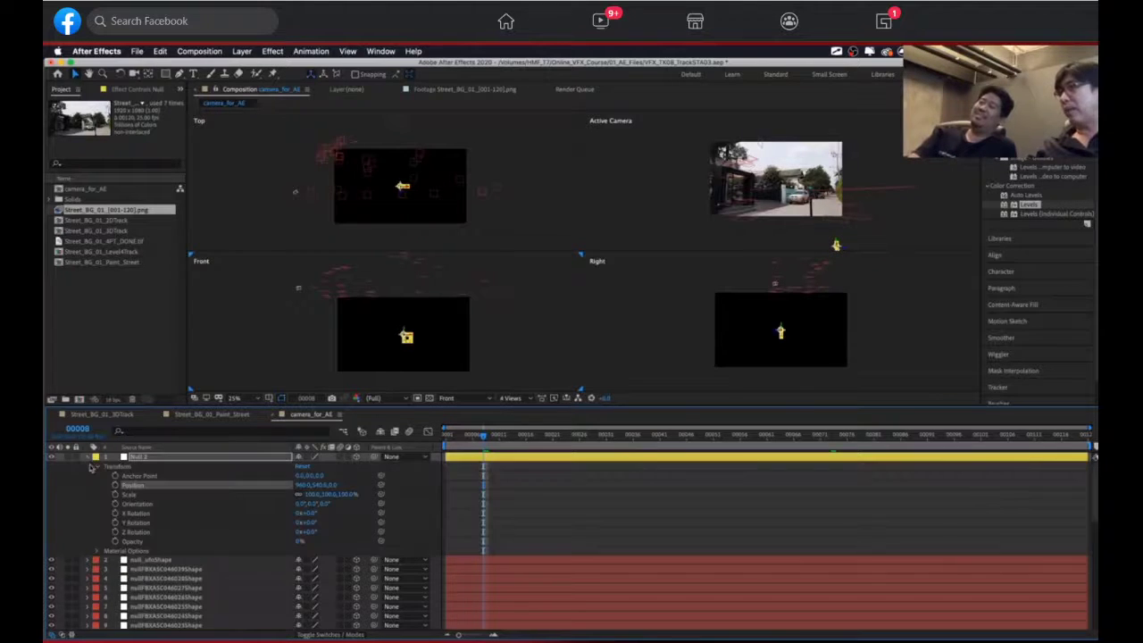
{"action": "left_click", "coordinate": [134, 494]}
{"action": "left_click", "coordinate": [168, 459]}
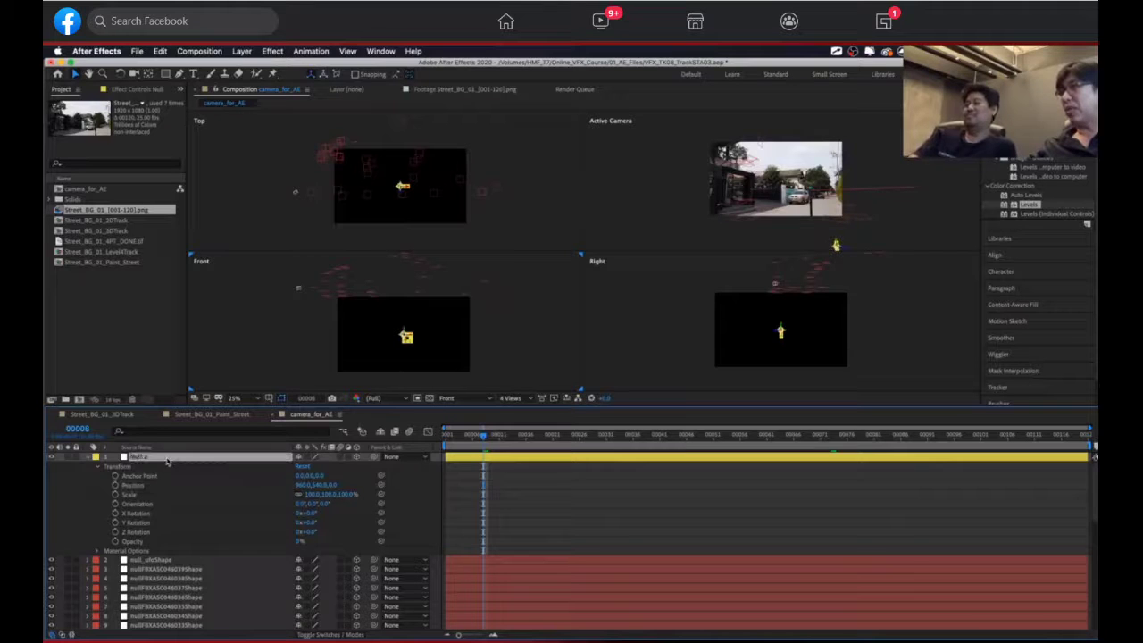
{"action": "key", "text": "p"}
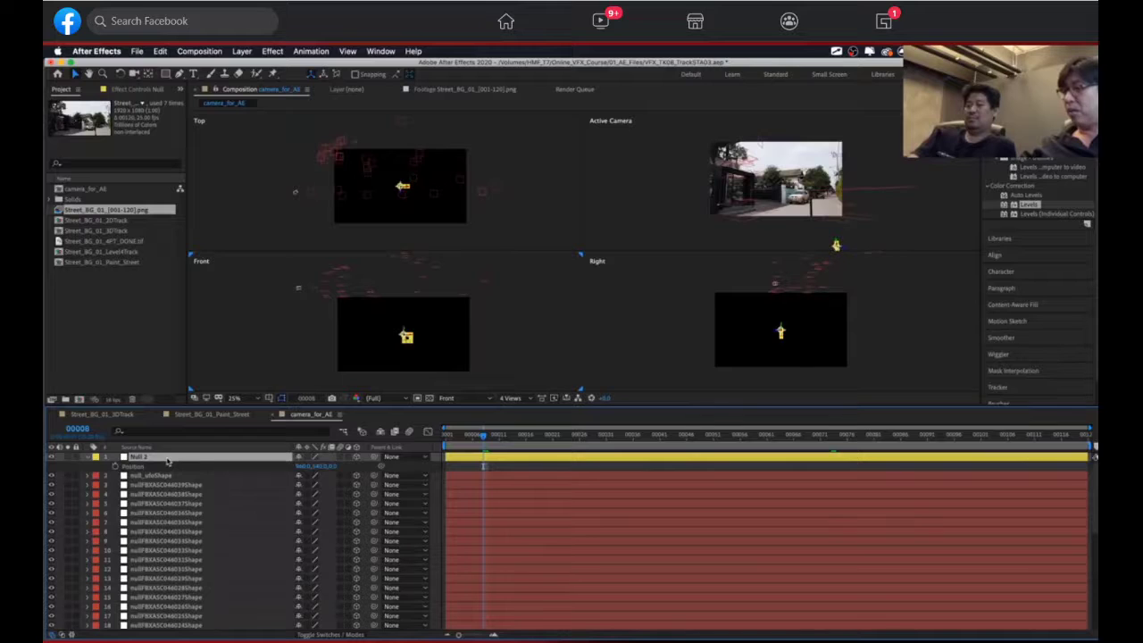
{"action": "key", "text": "shift+s"}
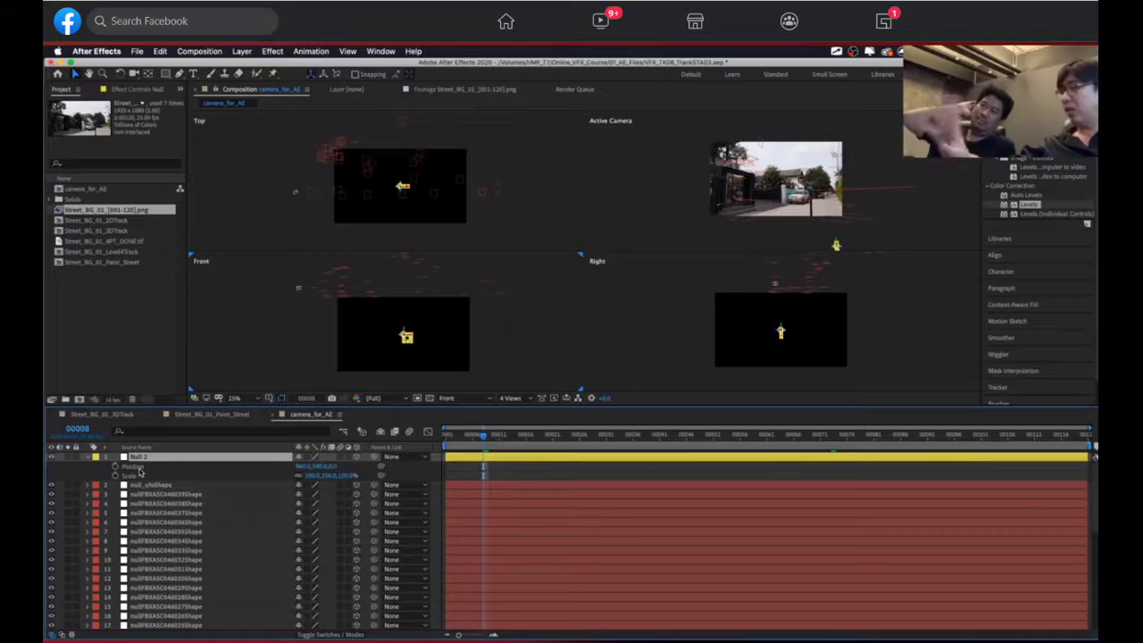
Step: Set the null's Position to 0, 0, 0 and move the current time to frame 00001
{"action": "left_click", "coordinate": [304, 466]}
{"action": "type", "text": "0"}
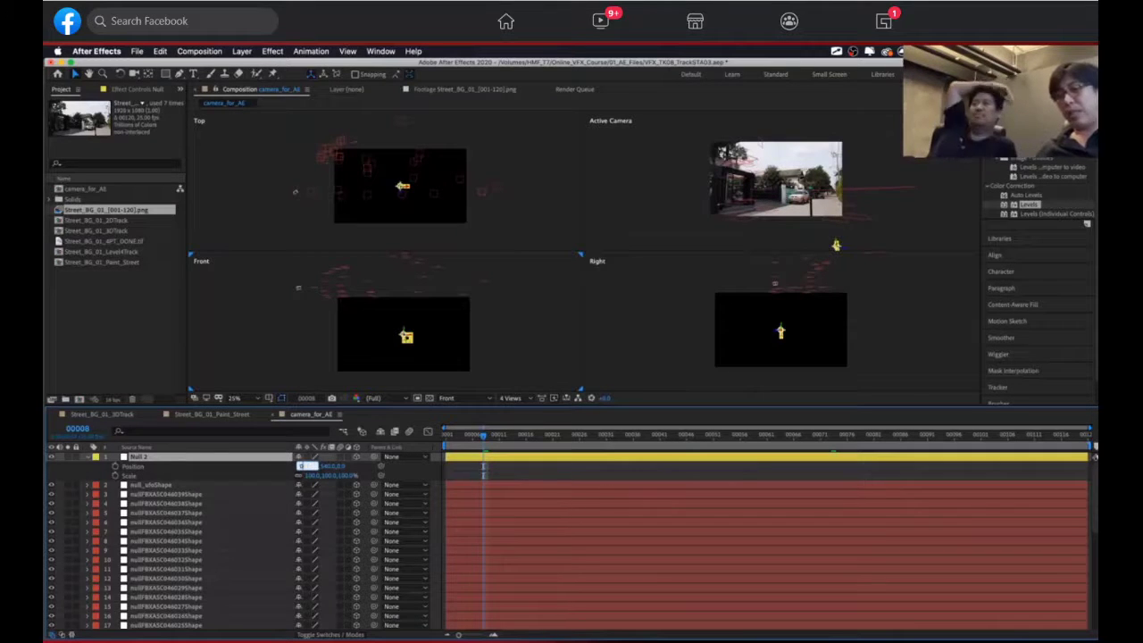
{"action": "key", "text": "Tab"}
{"action": "type", "text": "0"}
{"action": "key", "text": "Return"}
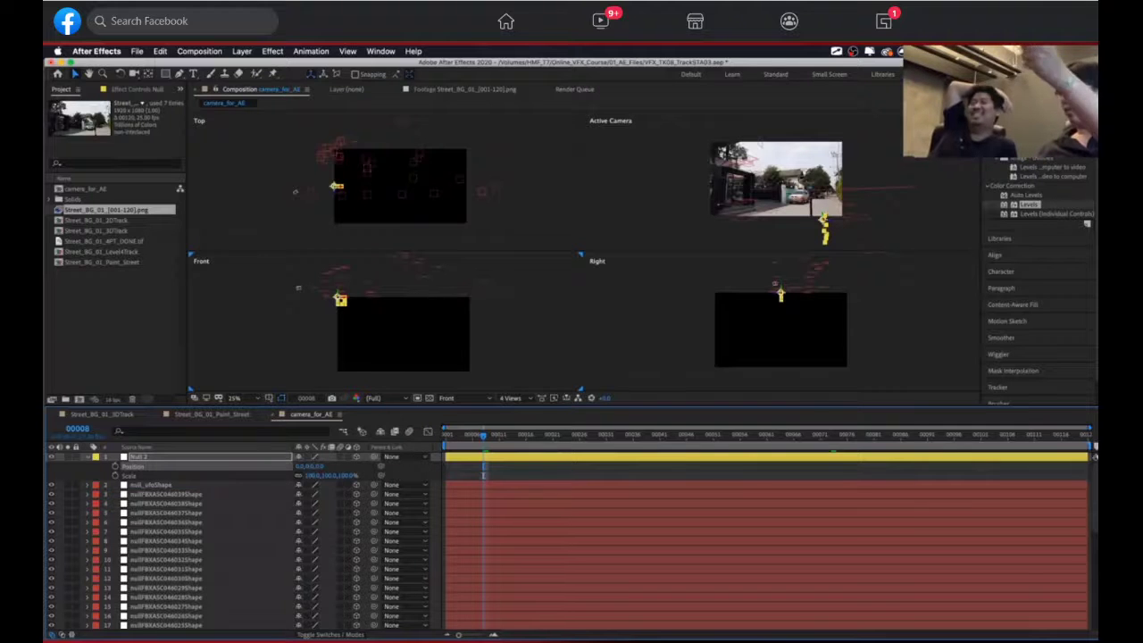
{"action": "left_click", "coordinate": [448, 437]}
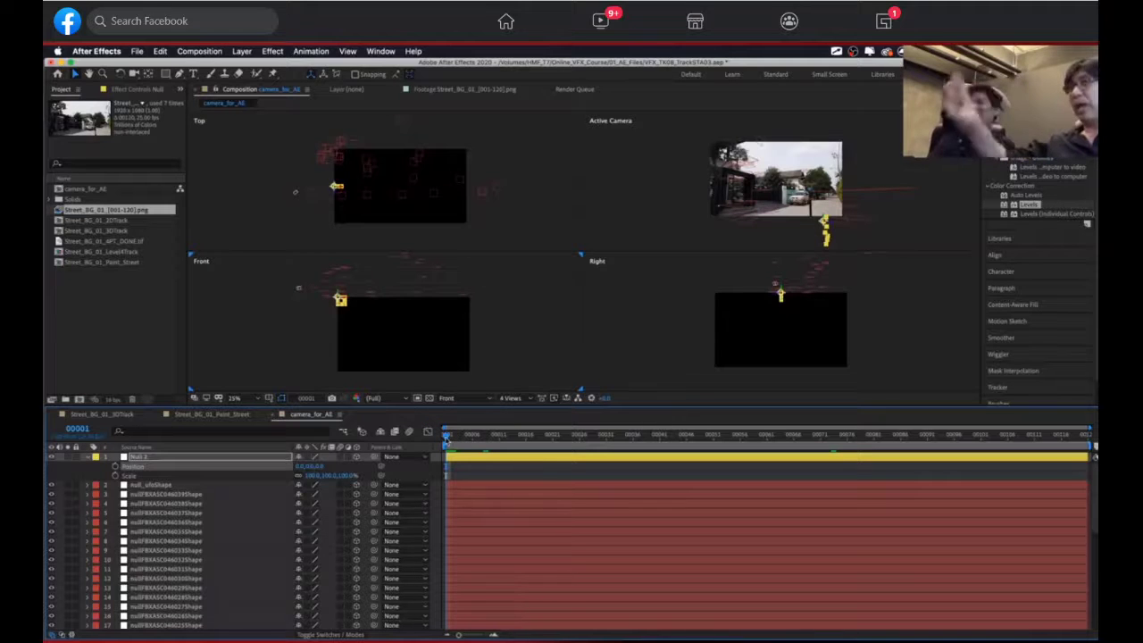
Step: Parent all the tracked nulls and Camera_fixShape to the yellow null, leaving out the Street_BG_01 footage layer
{"action": "left_click", "coordinate": [150, 489]}
{"action": "scroll", "coordinate": [168, 536], "scroll_direction": "down", "scroll_amount": 3}
{"action": "scroll", "coordinate": [168, 542], "scroll_direction": "down", "scroll_amount": 3}
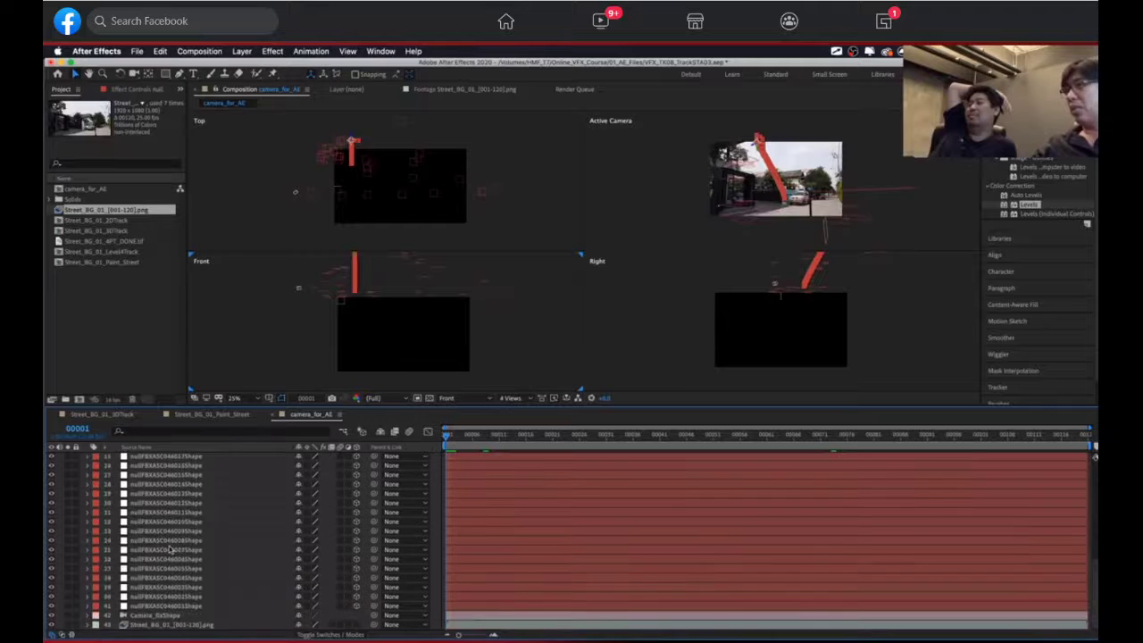
{"action": "left_click", "coordinate": [154, 616], "text": "shift"}
{"action": "left_click", "coordinate": [158, 626], "text": "shift"}
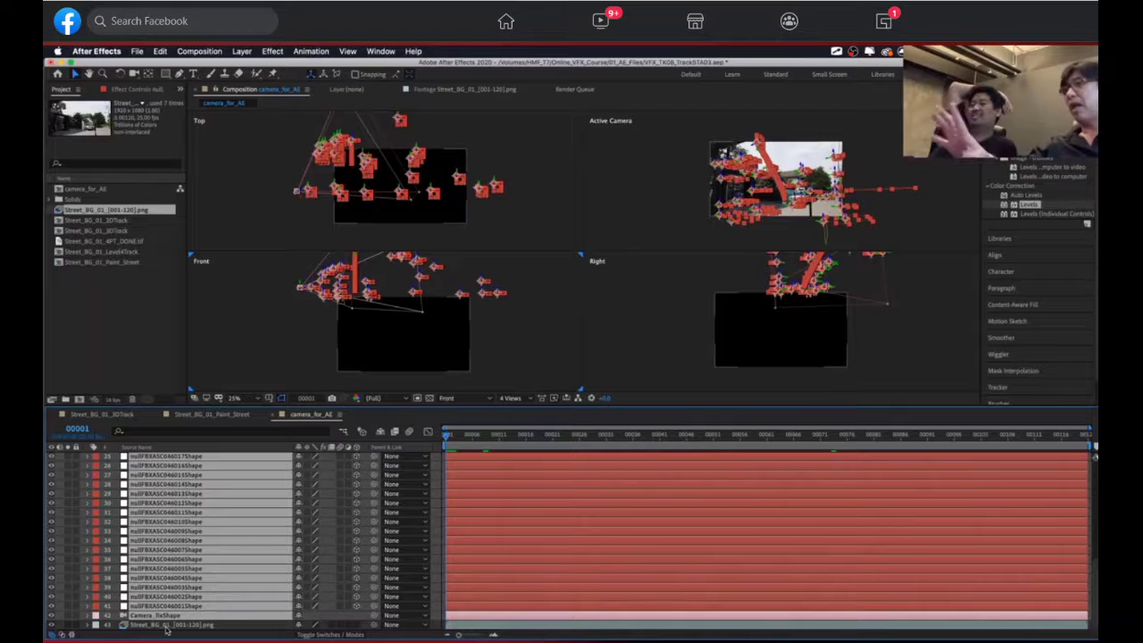
{"action": "left_click", "coordinate": [175, 625], "text": "super"}
{"action": "scroll", "coordinate": [178, 607], "scroll_direction": "up", "scroll_amount": 1}
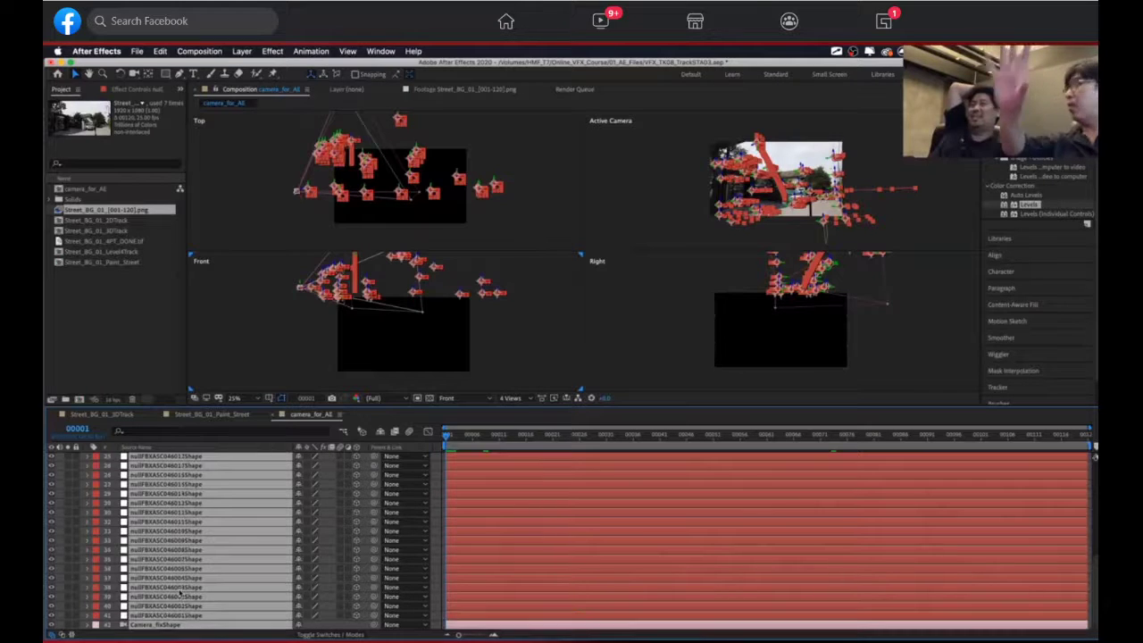
{"action": "key", "text": "super+alt+shift+y"}
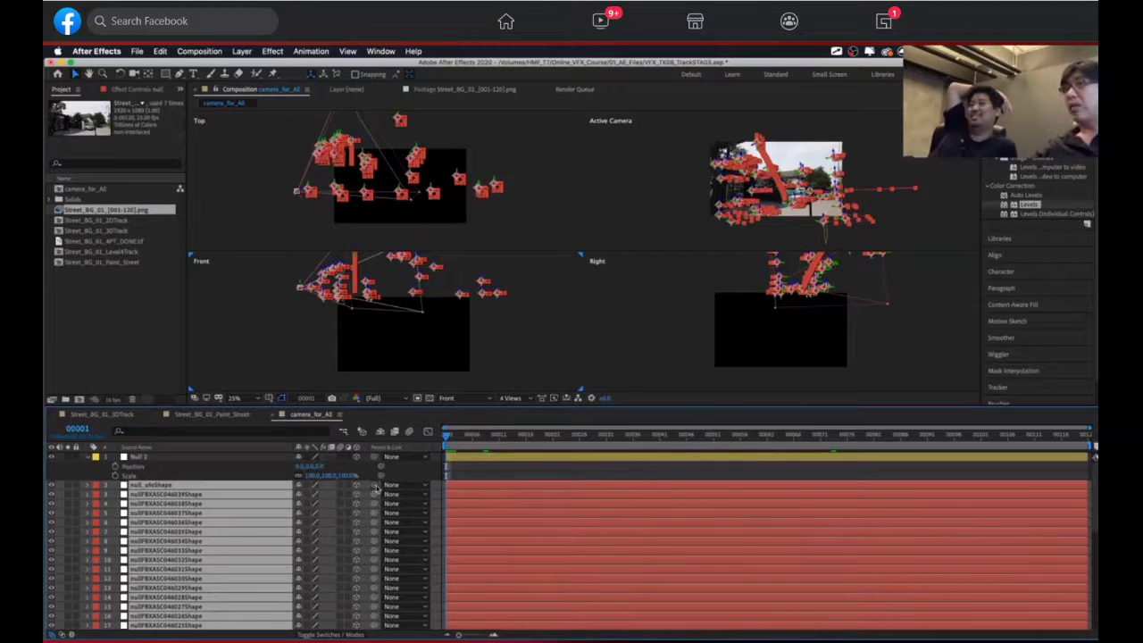
{"action": "left_click_drag", "start_coordinate": [374, 488], "coordinate": [208, 460]}
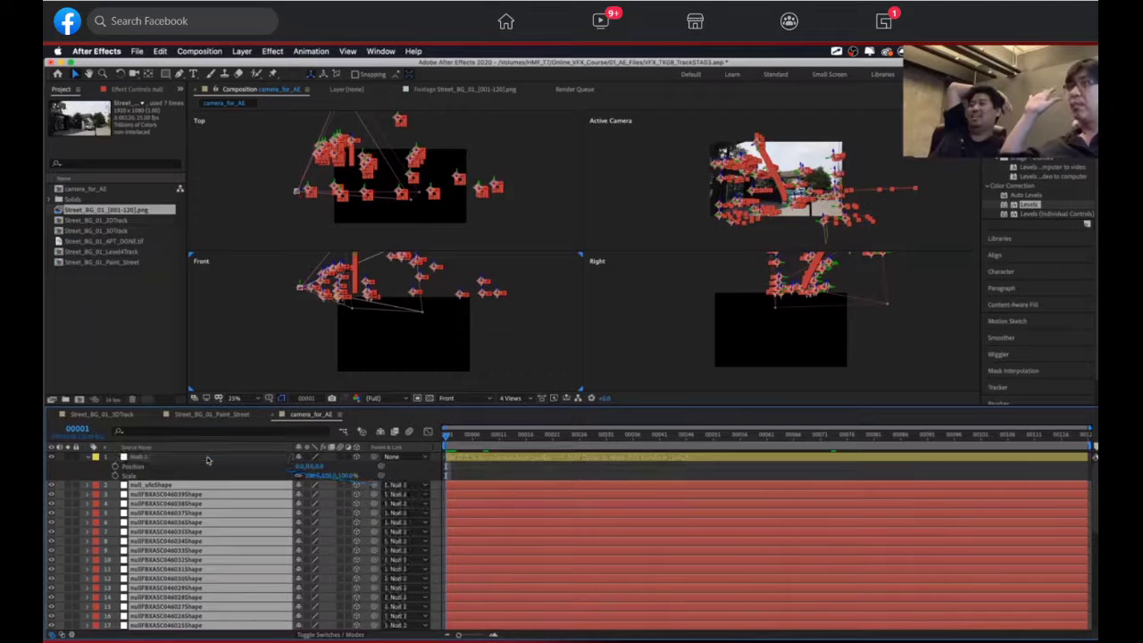
Step: Set the yellow null's Position to 50% in X and Y, using % of composition as the units
{"action": "left_click", "coordinate": [210, 460]}
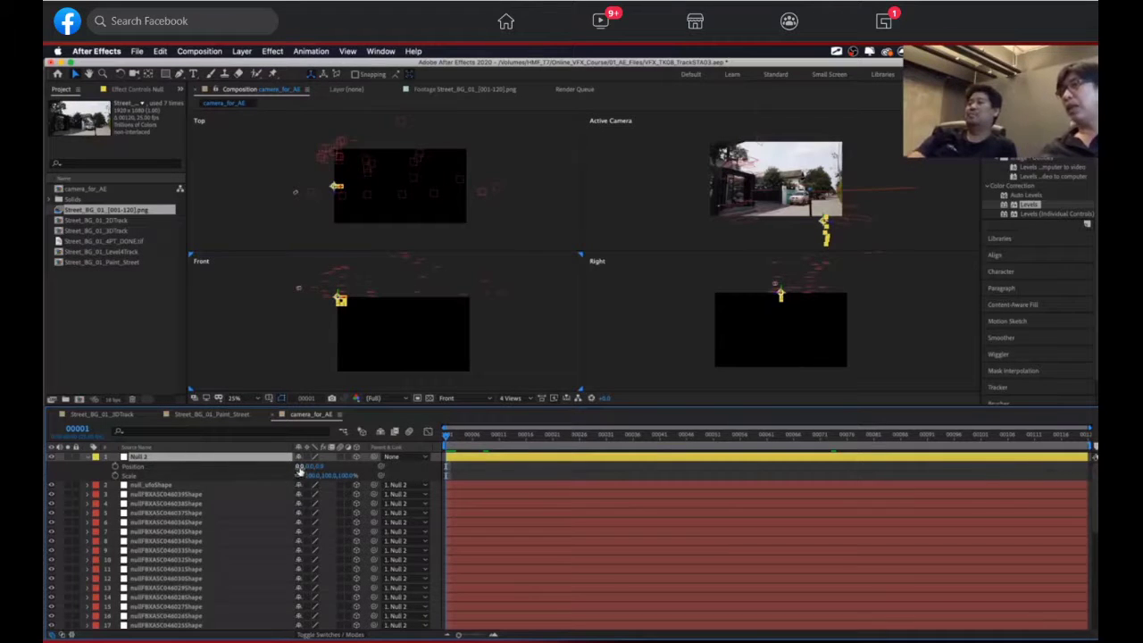
{"action": "right_click", "coordinate": [301, 468]}
{"action": "left_click", "coordinate": [318, 470]}
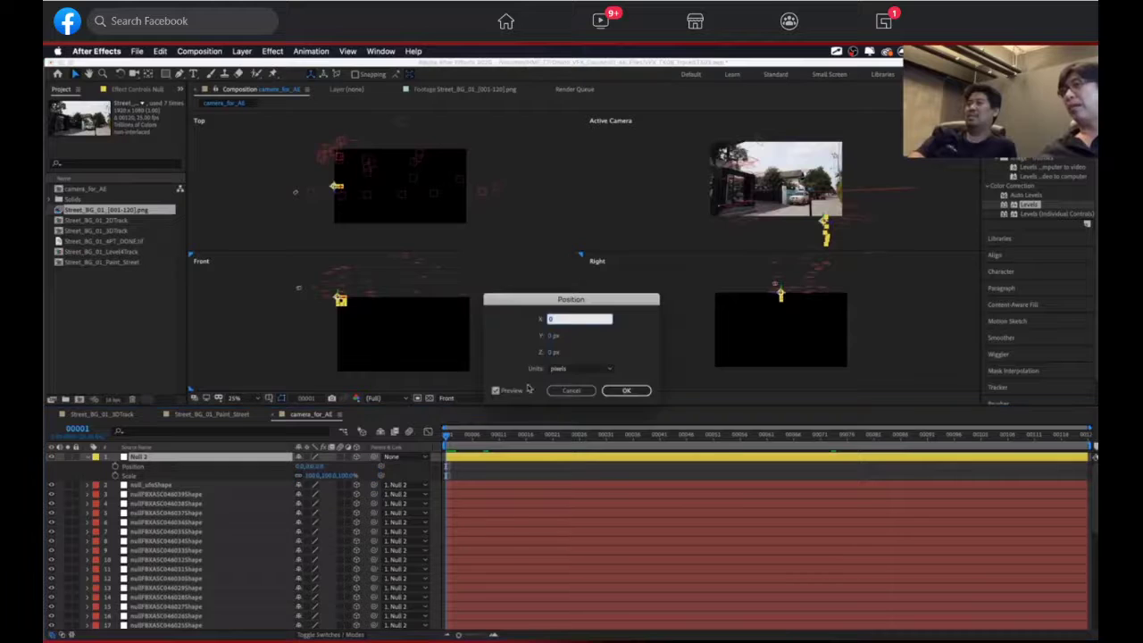
{"action": "left_click", "coordinate": [581, 369]}
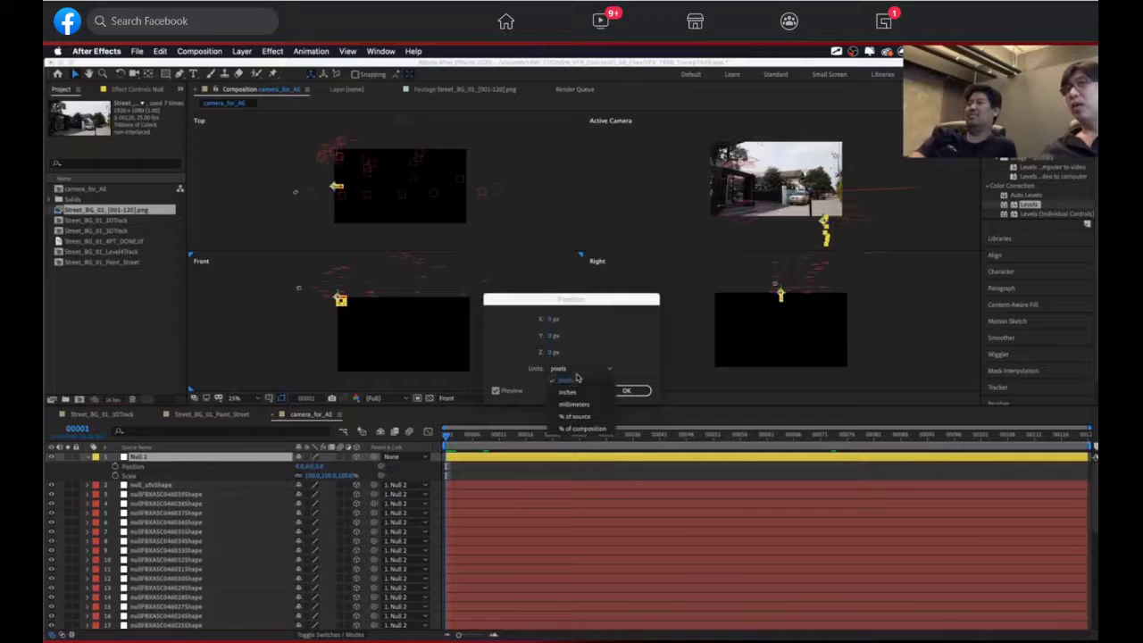
{"action": "left_click", "coordinate": [552, 318]}
{"action": "type", "text": "50"}
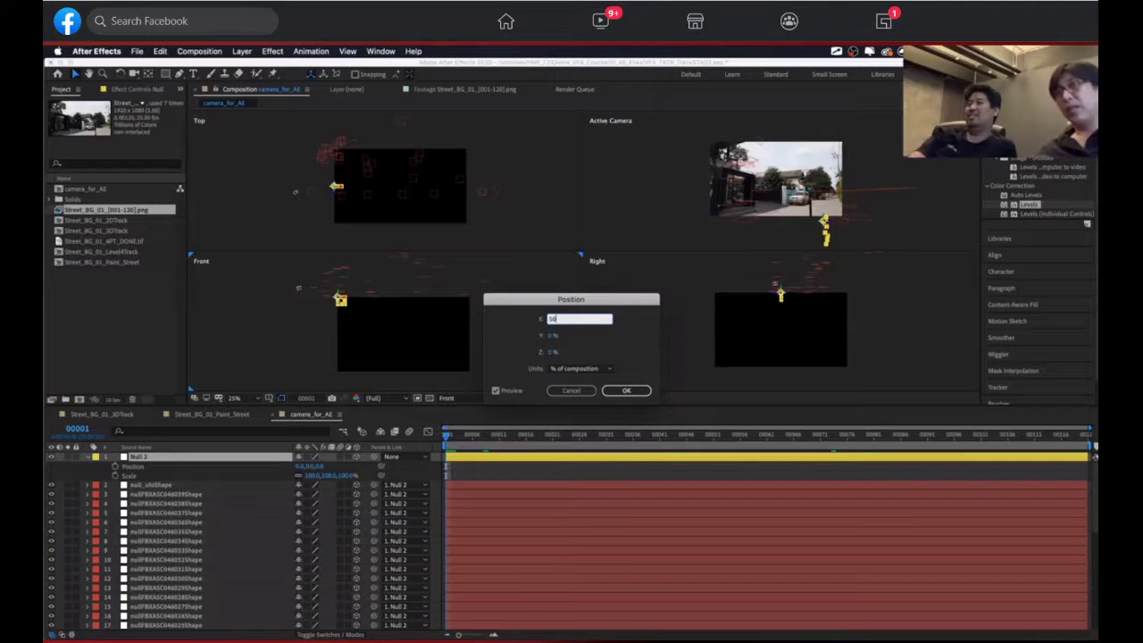
{"action": "key", "text": "Tab"}
{"action": "type", "text": "50"}
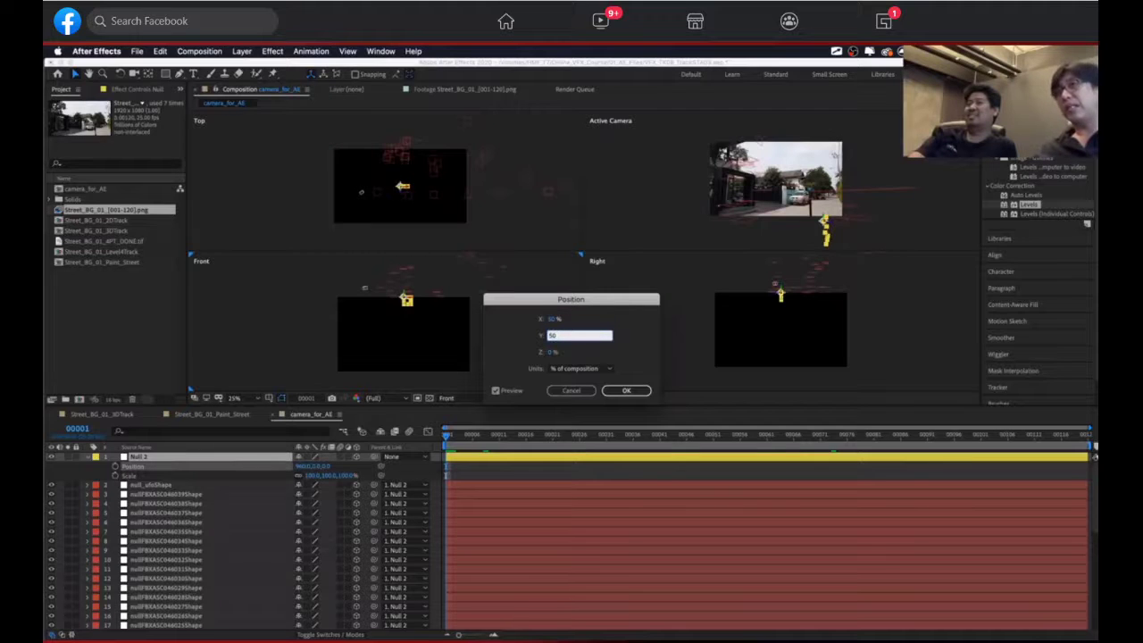
{"action": "key", "text": "Return"}
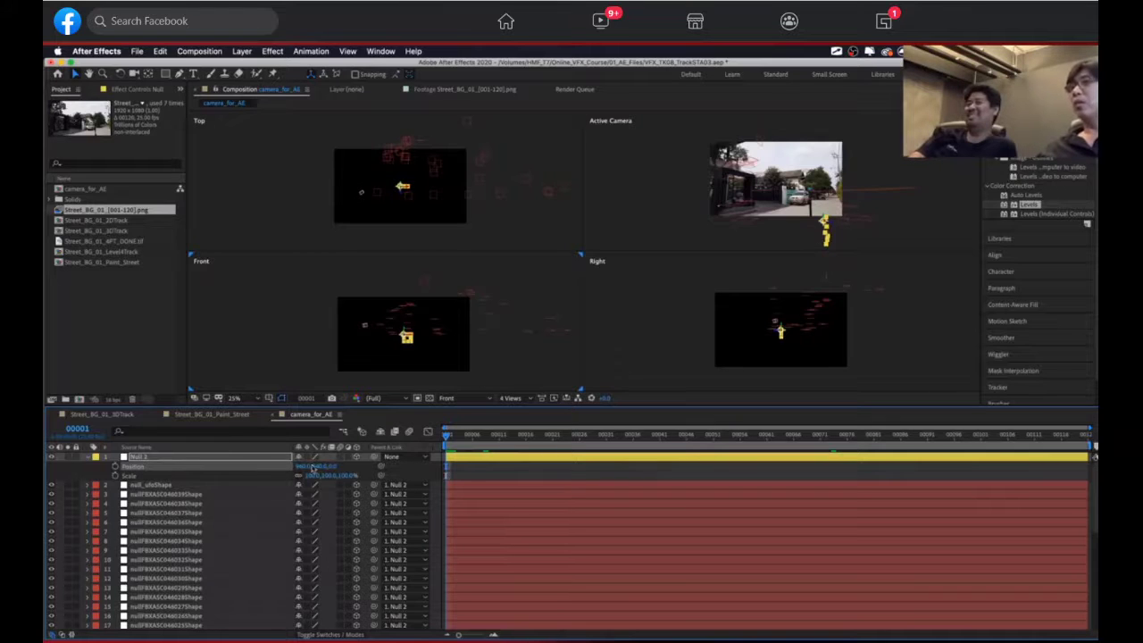
Step: Try shifting the parented scene through the null's Position values and shrinking it to a Scale of 73%
{"action": "left_click_drag", "start_coordinate": [334, 467], "coordinate": [267, 470]}
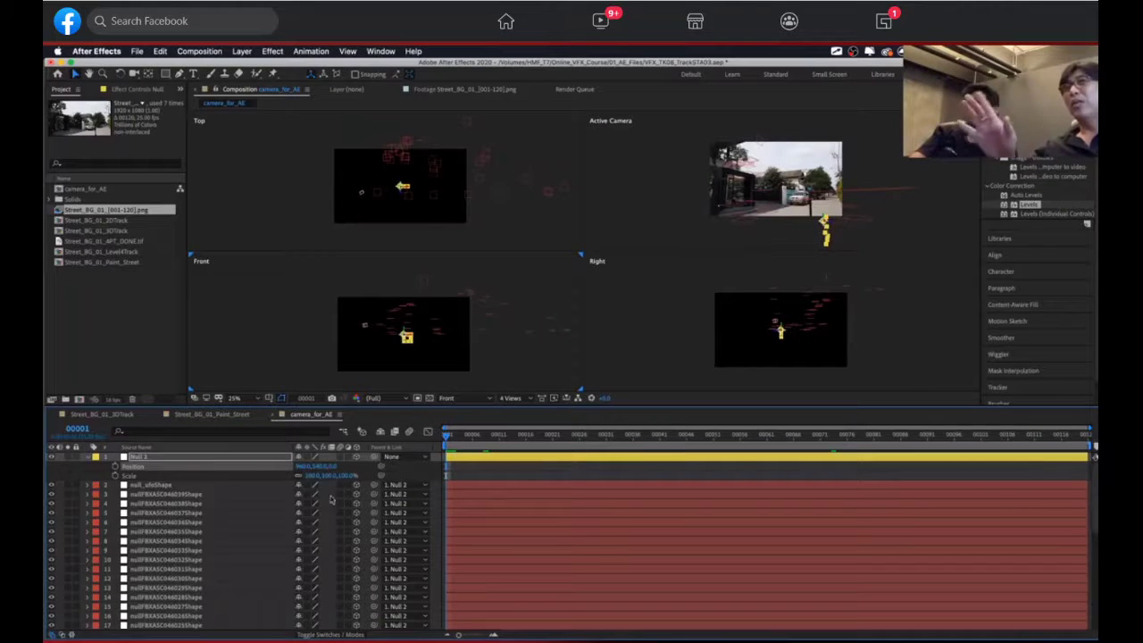
{"action": "left_click_drag", "start_coordinate": [297, 468], "coordinate": [237, 468]}
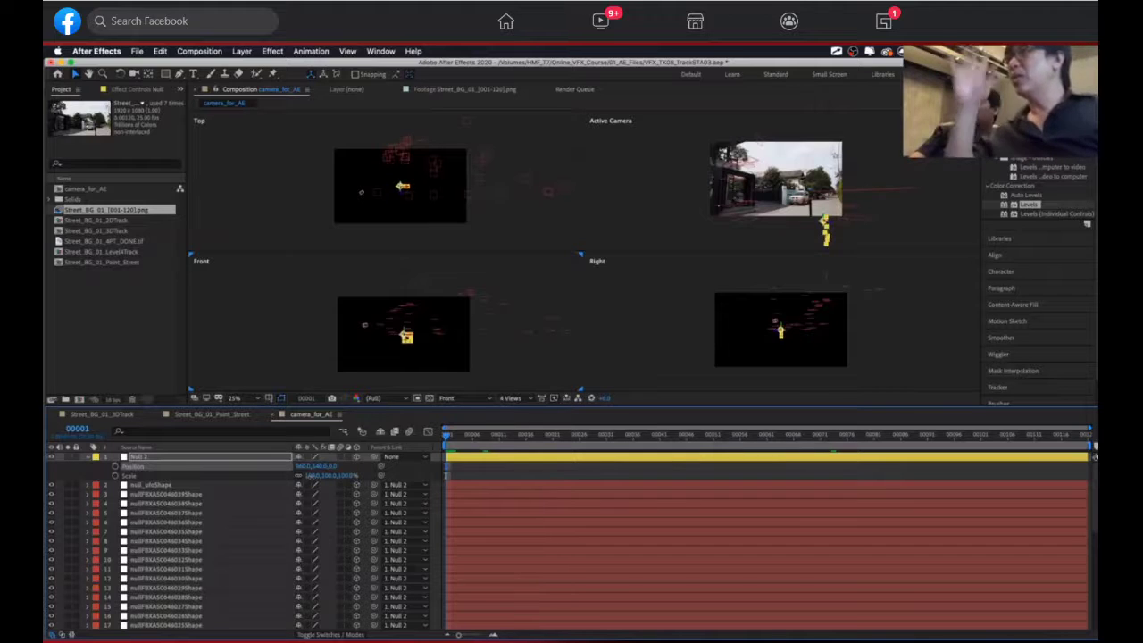
{"action": "mouse_move", "coordinate": [309, 475]}
{"action": "left_mouse_down"}
{"action": "mouse_move", "coordinate": [240, 478]}
{"action": "mouse_move", "coordinate": [302, 480]}
{"action": "left_mouse_up"}
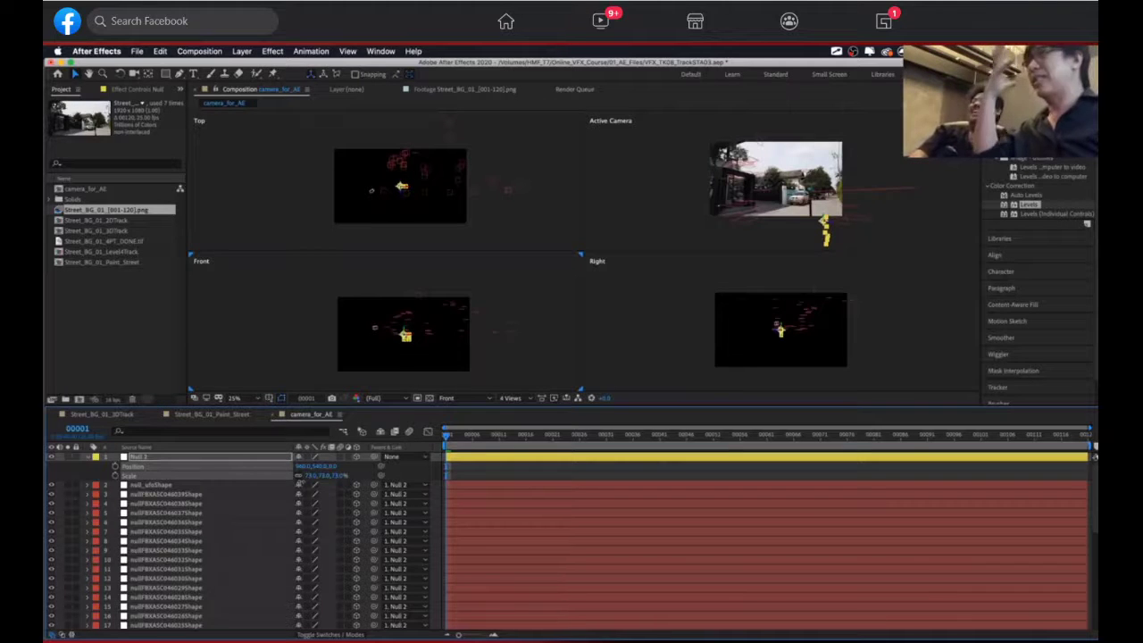
{"action": "mouse_move", "coordinate": [308, 475]}
{"action": "left_mouse_down"}
{"action": "mouse_move", "coordinate": [356, 475]}
{"action": "mouse_move", "coordinate": [296, 477]}
{"action": "mouse_move", "coordinate": [313, 475]}
{"action": "left_mouse_up"}
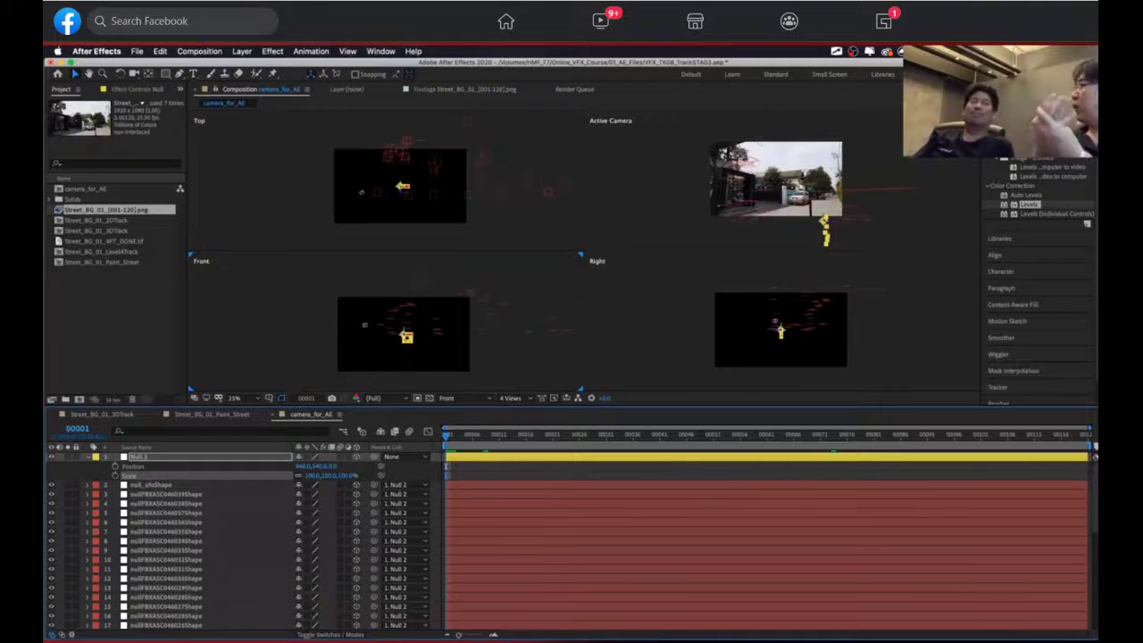
Step: Scale the yellow null and its parented scene to 200%
{"action": "left_click_drag", "start_coordinate": [312, 478], "coordinate": [338, 478]}
{"action": "left_click", "coordinate": [314, 474]}
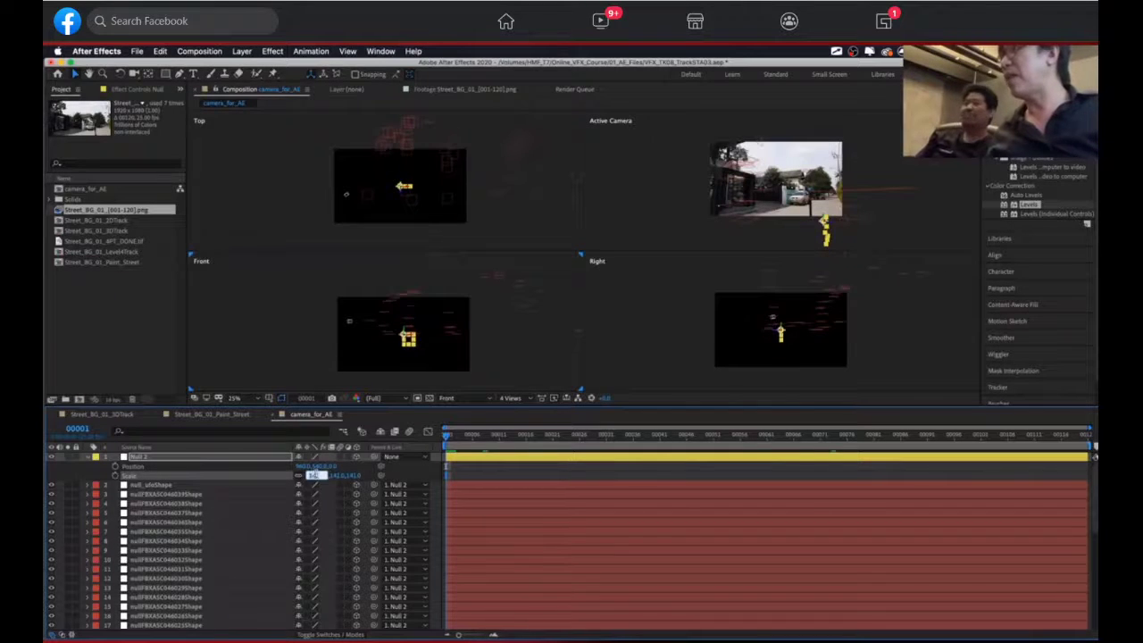
{"action": "type", "text": "200"}
{"action": "key", "text": "Return"}
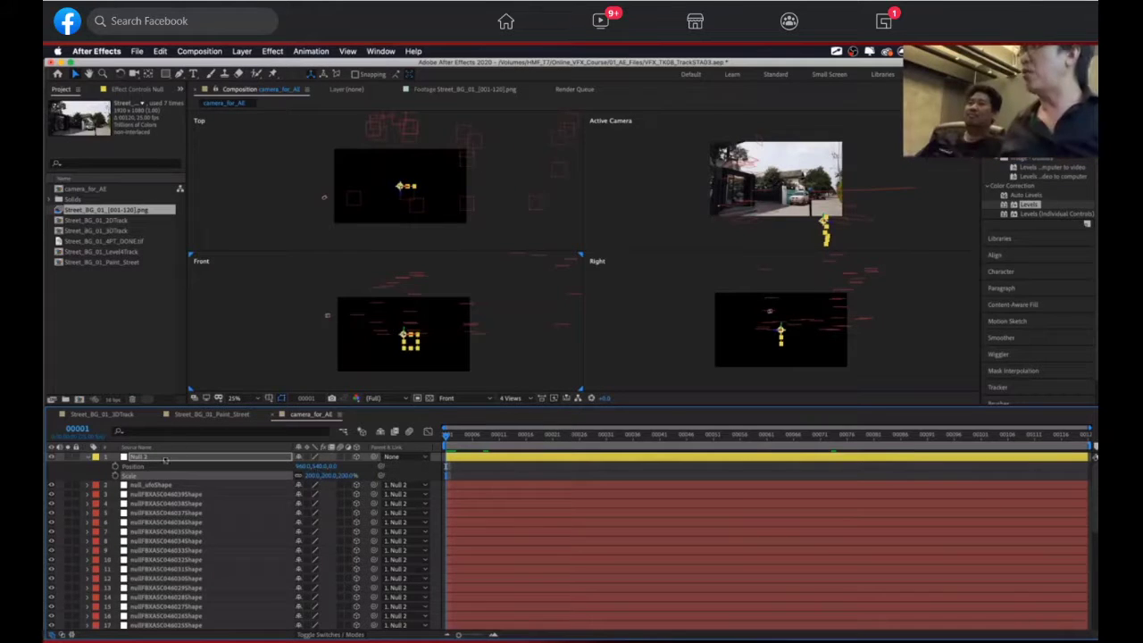
Step: Duplicate the scaled null and delete the original that parents the tracked layers
{"action": "left_click", "coordinate": [163, 459]}
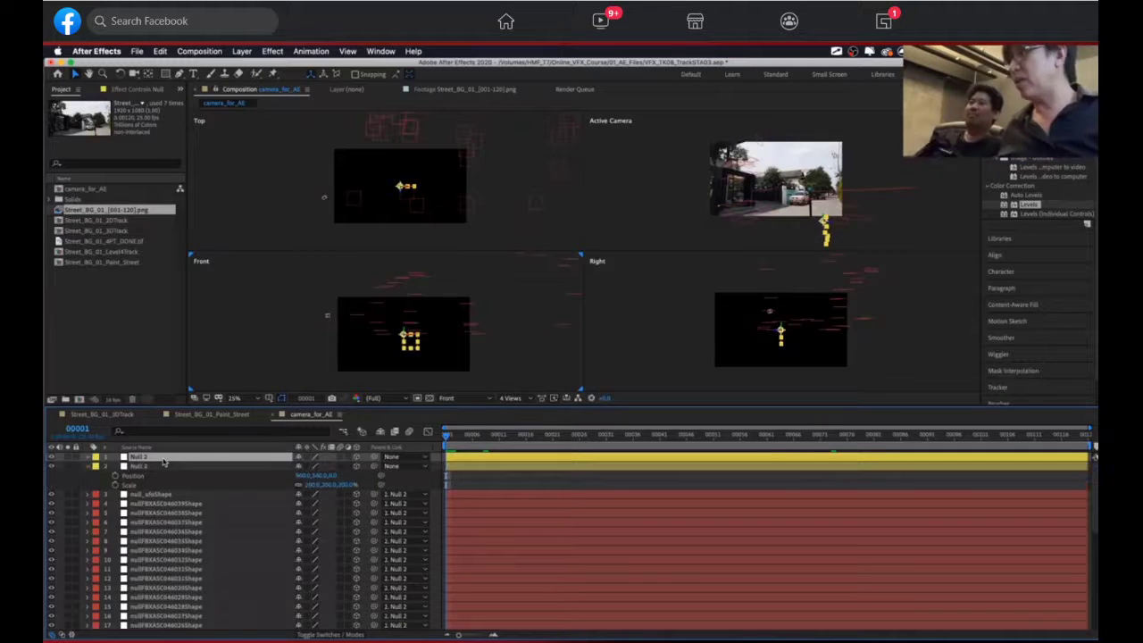
{"action": "key", "text": "super+d"}
{"action": "key", "text": "Delete"}
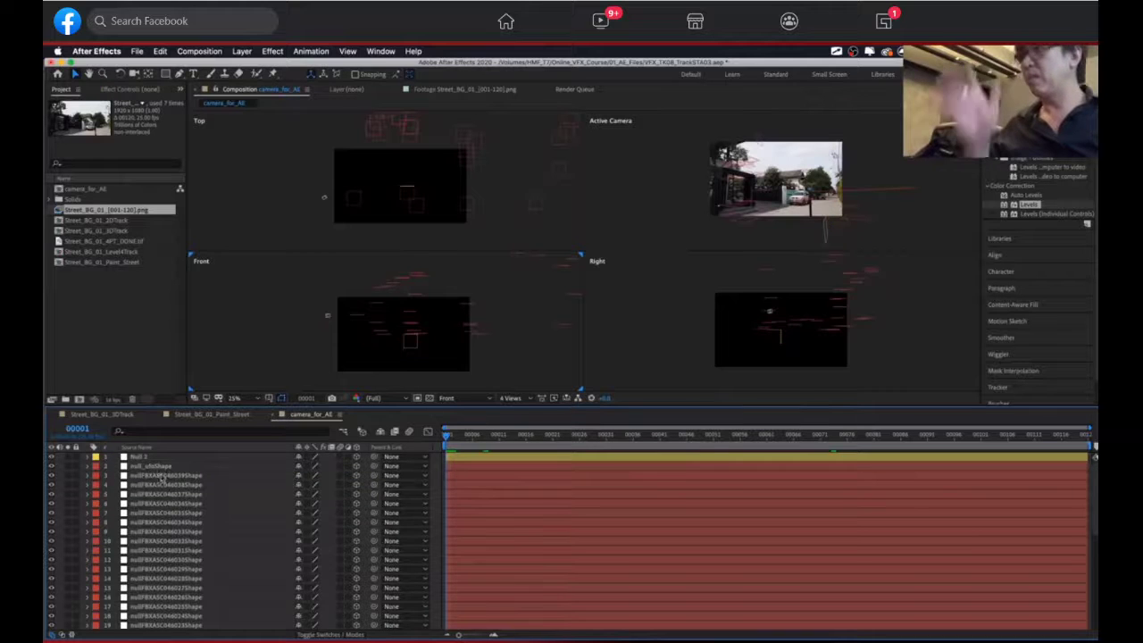
Step: Duplicate the remaining null while checking its Position and Scale, and undo back to before the parent null's deletion
{"action": "left_click", "coordinate": [149, 466]}
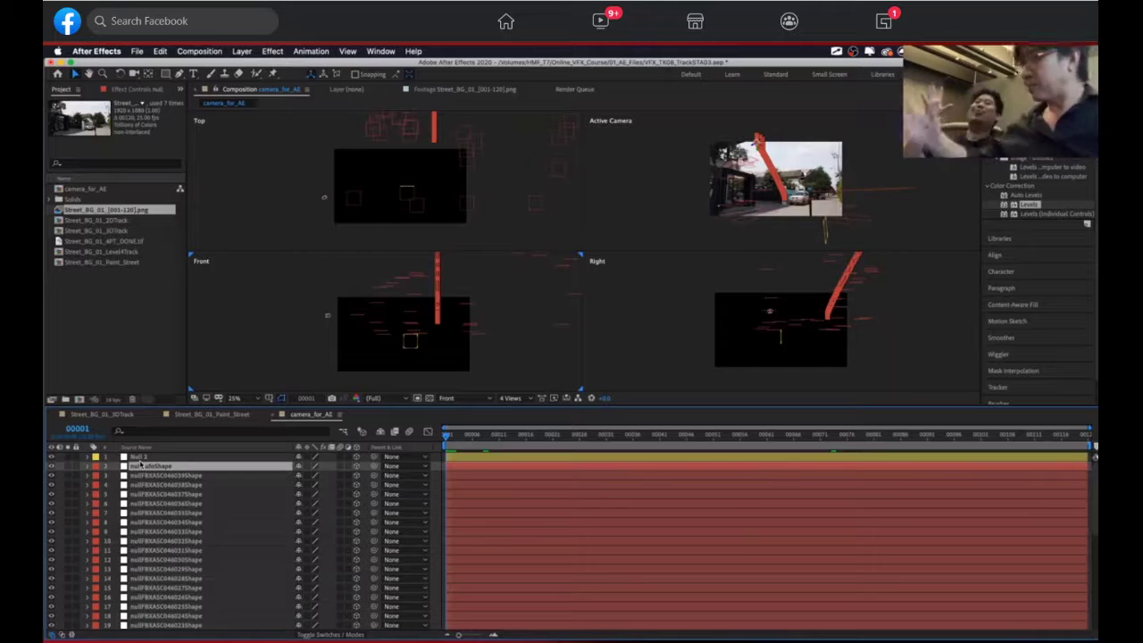
{"action": "left_click", "coordinate": [152, 457]}
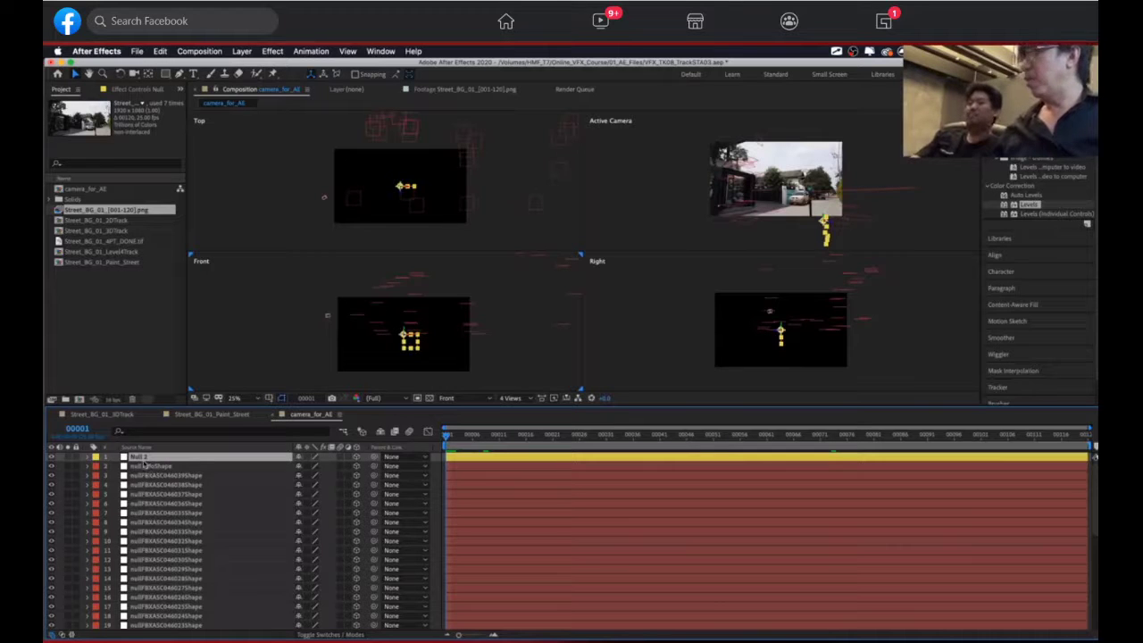
{"action": "key", "text": "p"}
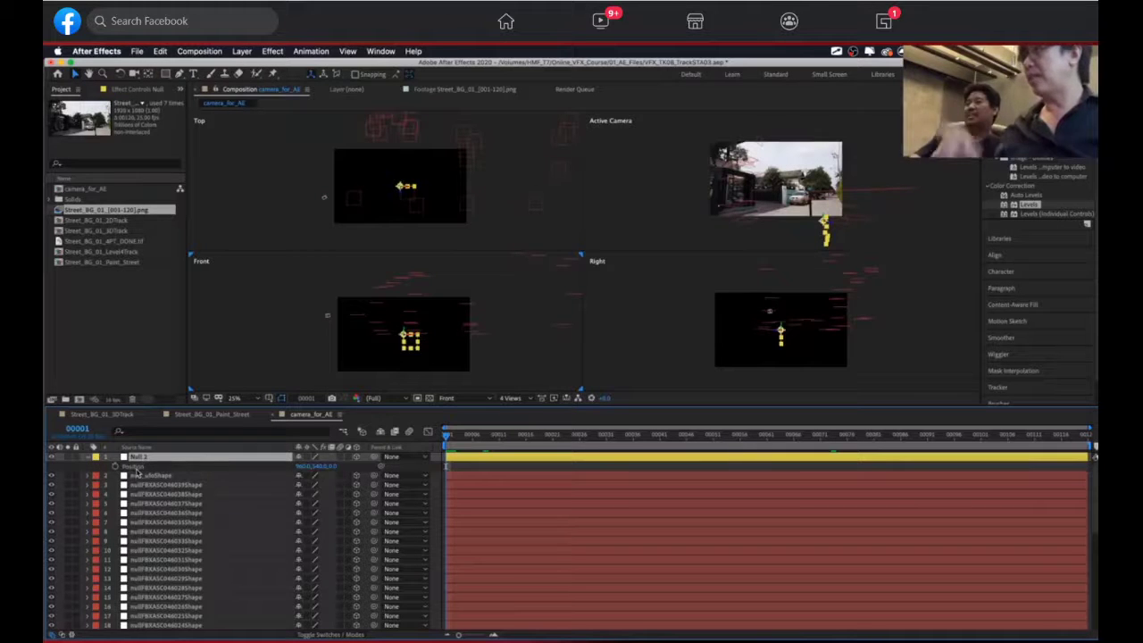
{"action": "left_click", "coordinate": [143, 459]}
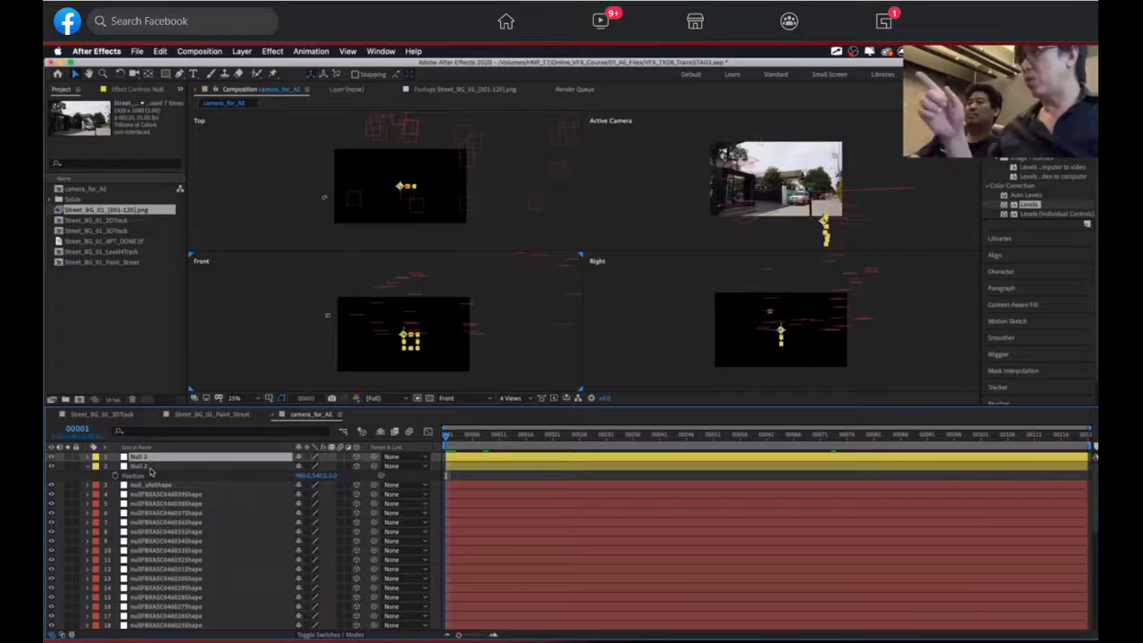
{"action": "key", "text": "super+d"}
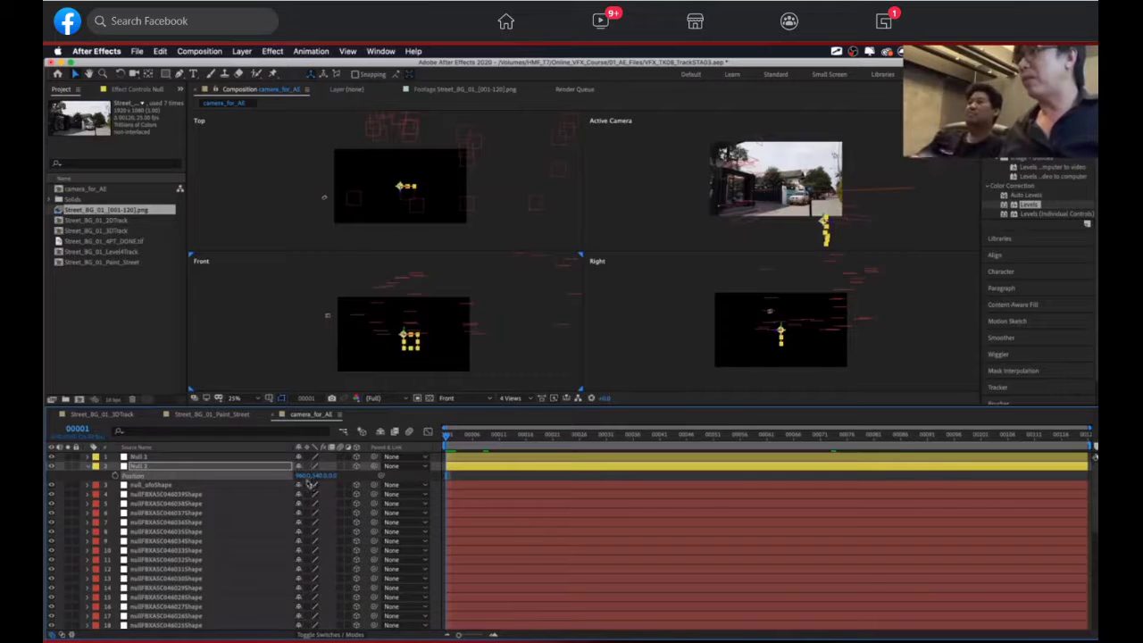
{"action": "key", "text": "s"}
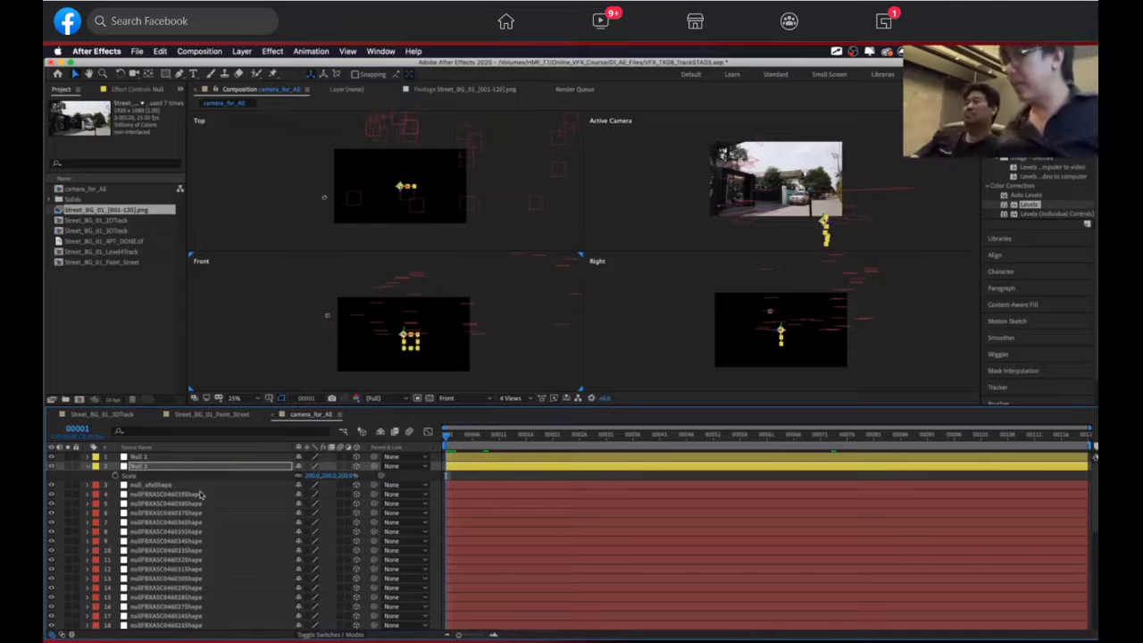
{"action": "key", "text": "ctrl+z"}
{"action": "key", "text": "ctrl+z"}
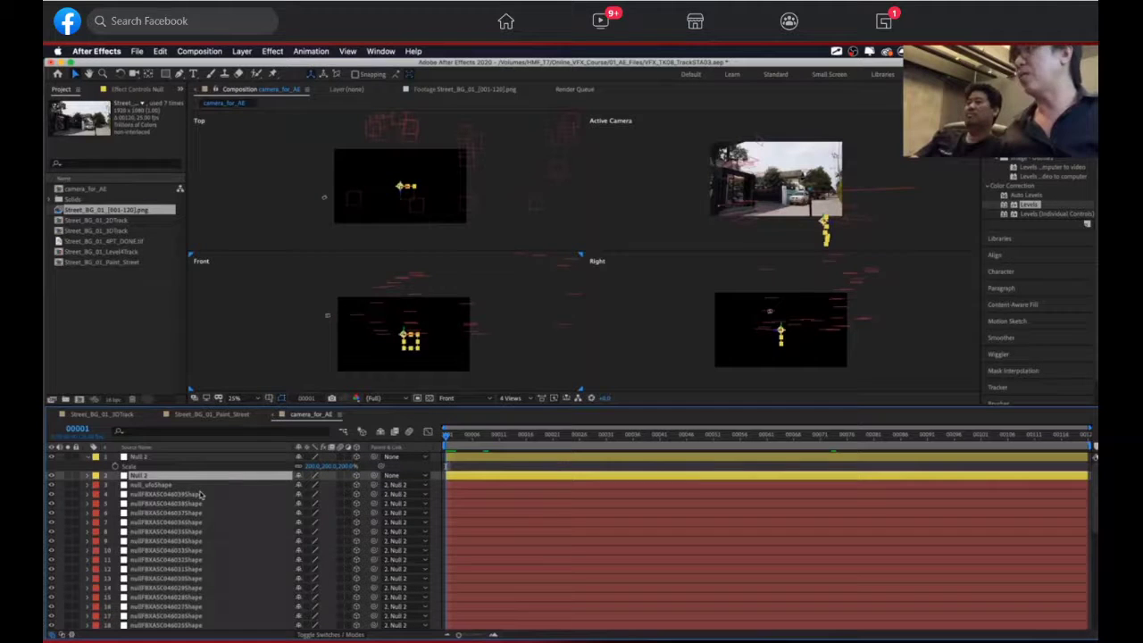
Step: Try an X Rotation on the null copy that has no children, undo it, and delete that copy
{"action": "left_click", "coordinate": [136, 457]}
{"action": "key", "text": "r"}
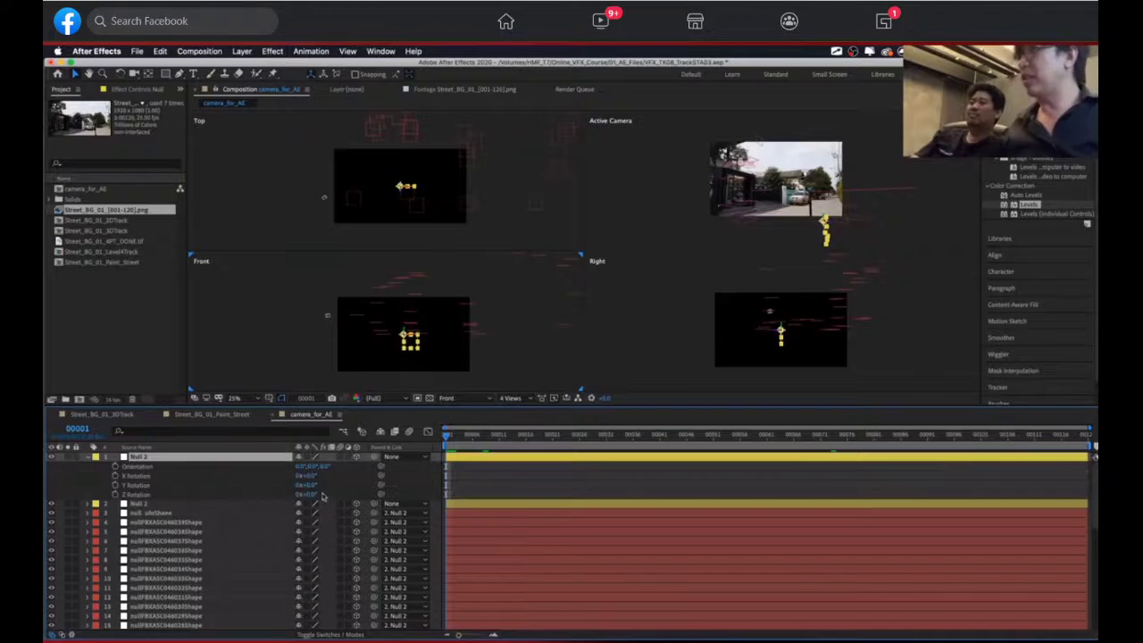
{"action": "left_click_drag", "start_coordinate": [305, 475], "coordinate": [329, 480]}
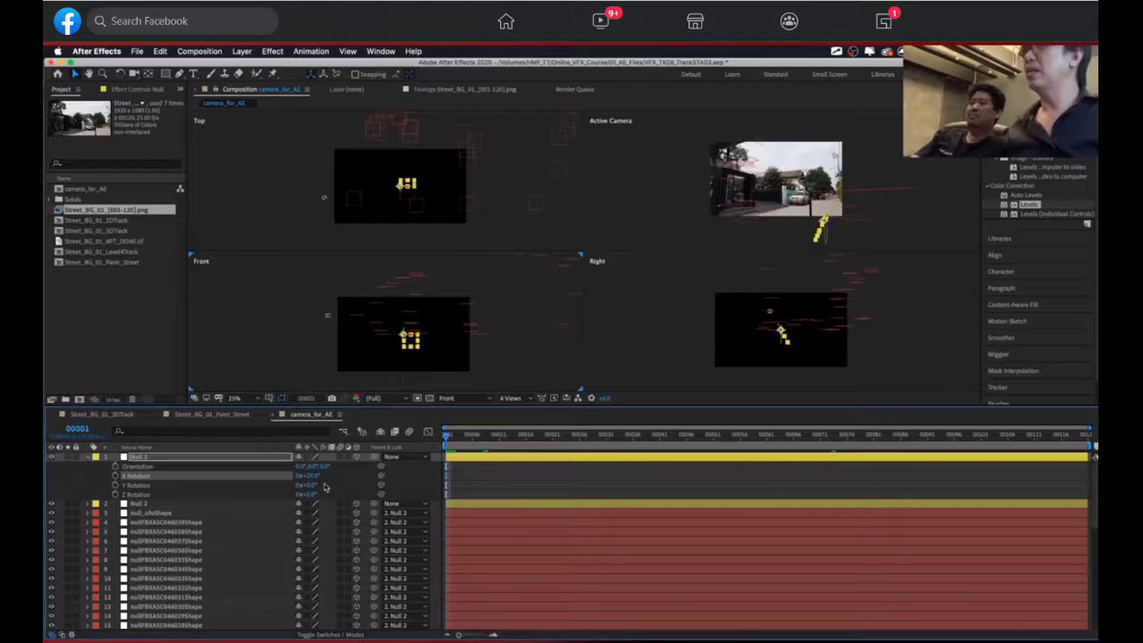
{"action": "key", "text": "ctrl+z"}
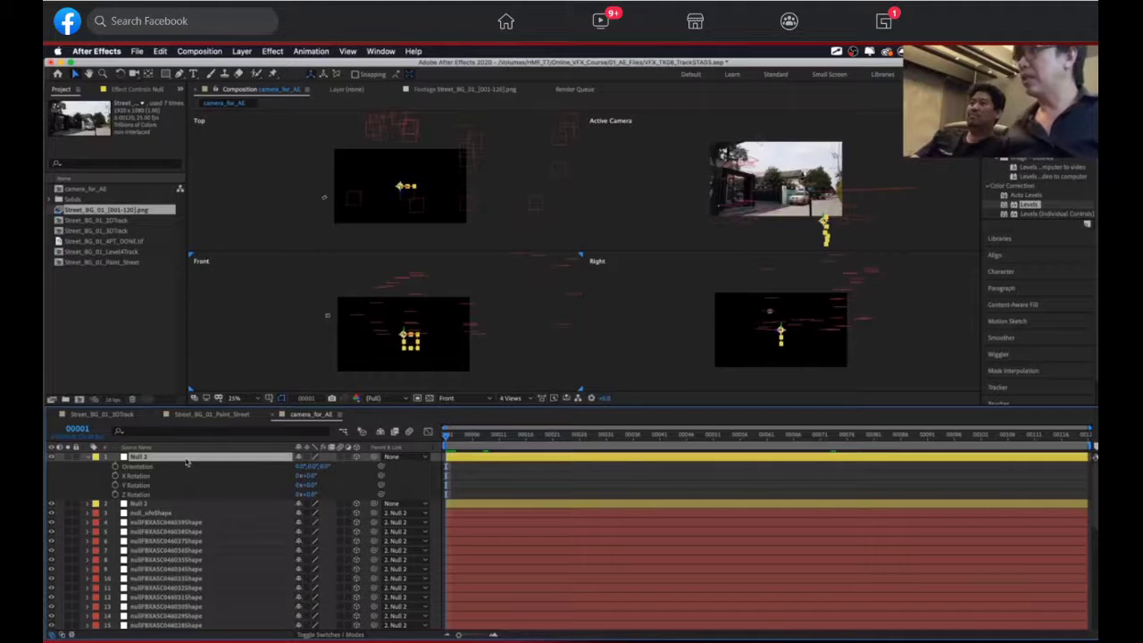
{"action": "key", "text": "Delete"}
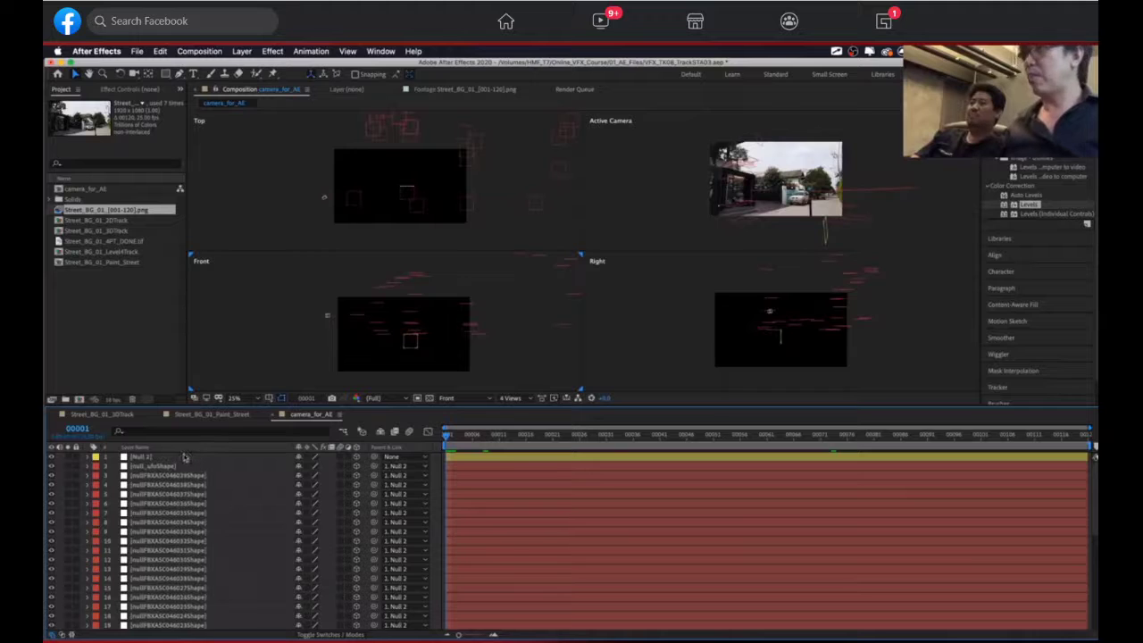
Step: Rotate the parent null and its tracked scene to a Y Rotation of about -20°
{"action": "left_click", "coordinate": [189, 457]}
{"action": "key", "text": "r"}
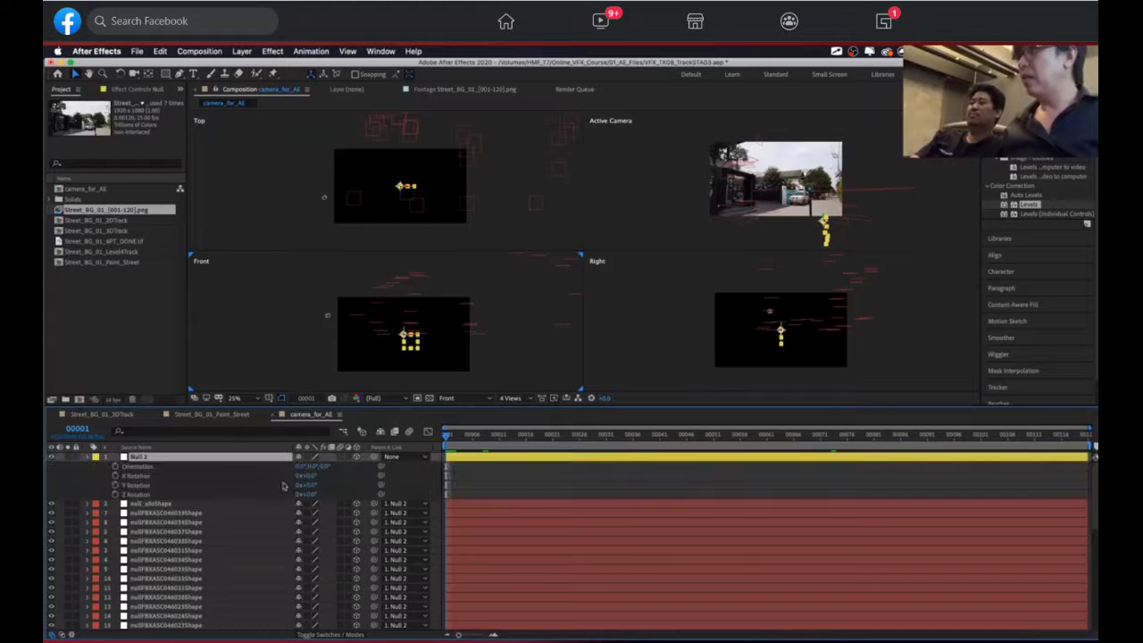
{"action": "mouse_move", "coordinate": [307, 485]}
{"action": "left_mouse_down"}
{"action": "mouse_move", "coordinate": [330, 485]}
{"action": "mouse_move", "coordinate": [297, 486]}
{"action": "left_mouse_up"}
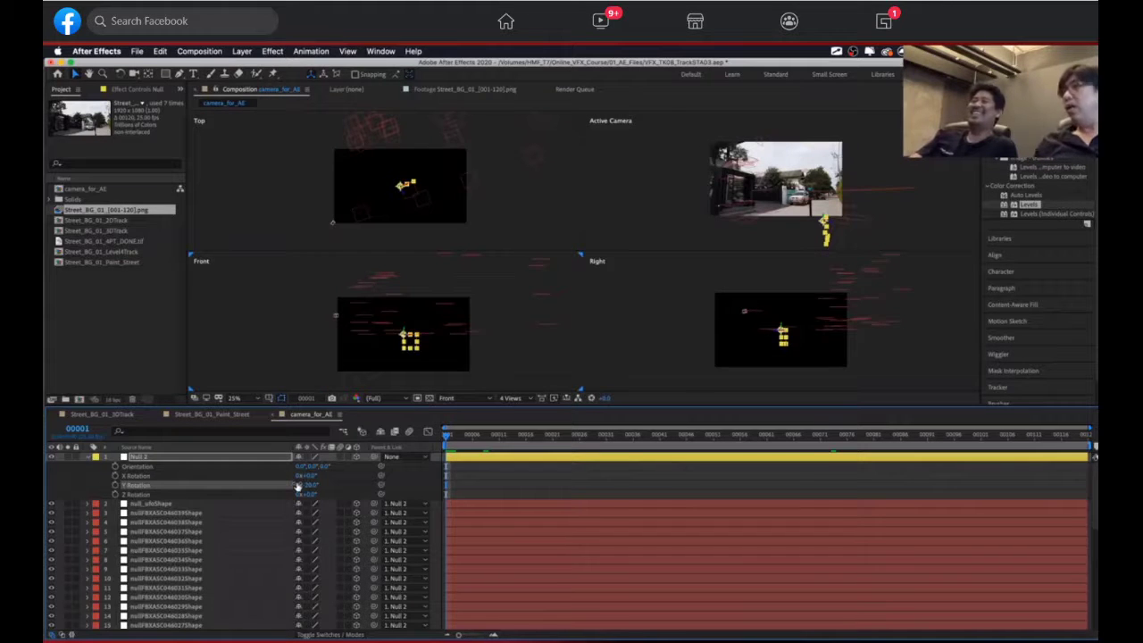
Step: Reset the parent null's Y Rotation to 0°
{"action": "left_click", "coordinate": [308, 485]}
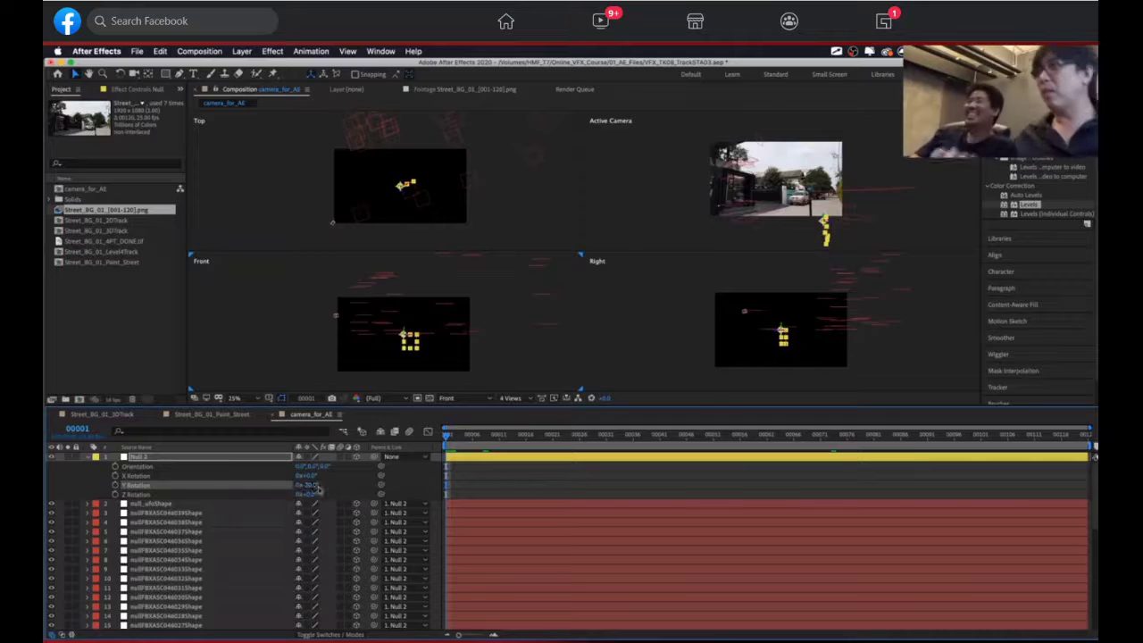
{"action": "type", "text": "90"}
{"action": "key", "text": "Return"}
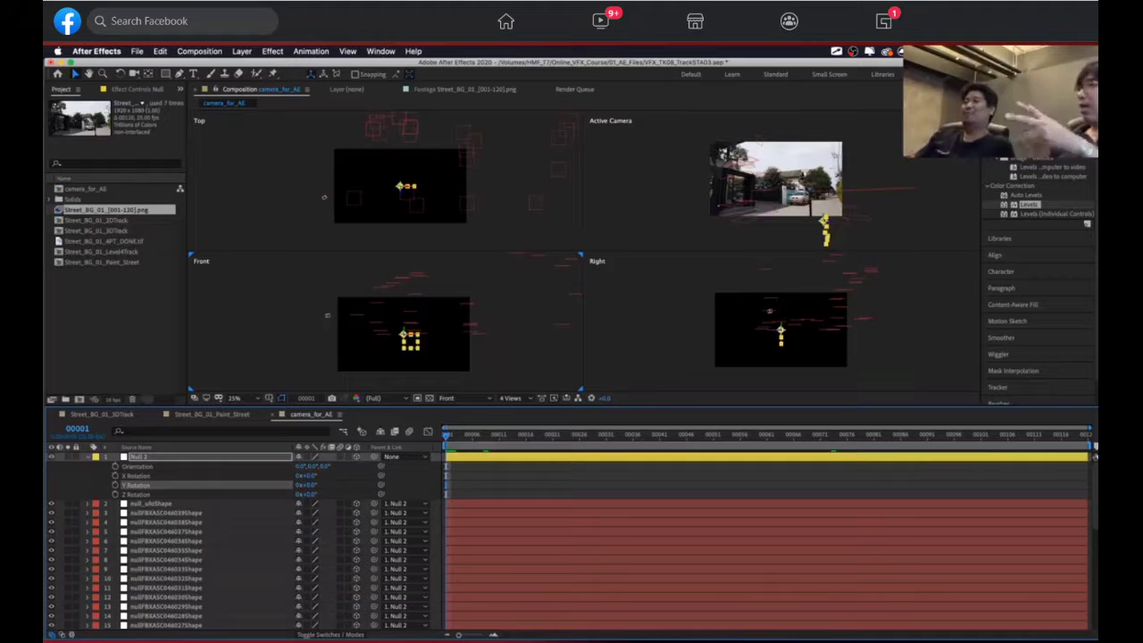
Step: Duplicate Null 2 and delete both the original and the copy, so the tracked layers have no parent
{"action": "left_click", "coordinate": [170, 505]}
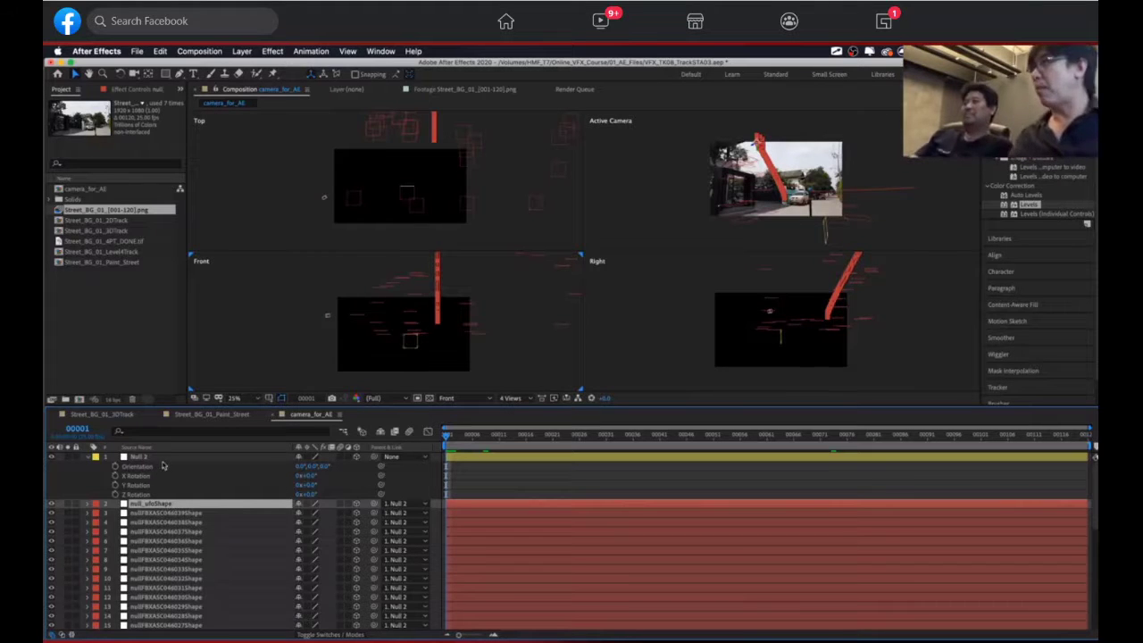
{"action": "left_click", "coordinate": [164, 466]}
{"action": "left_click", "coordinate": [168, 456]}
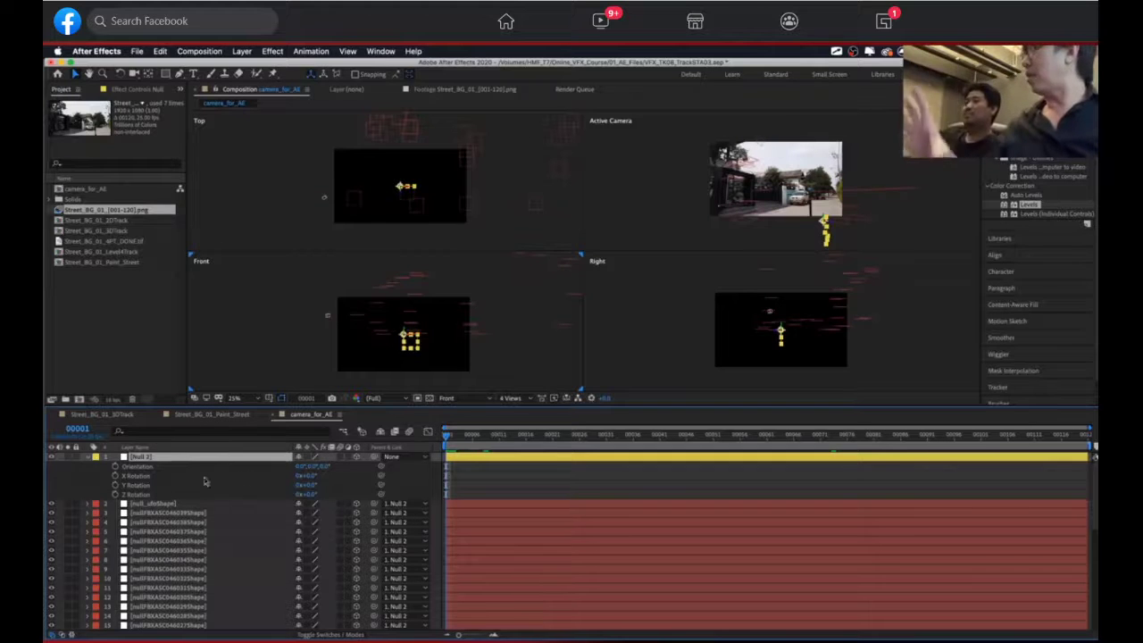
{"action": "left_click", "coordinate": [163, 505]}
{"action": "left_click", "coordinate": [174, 458]}
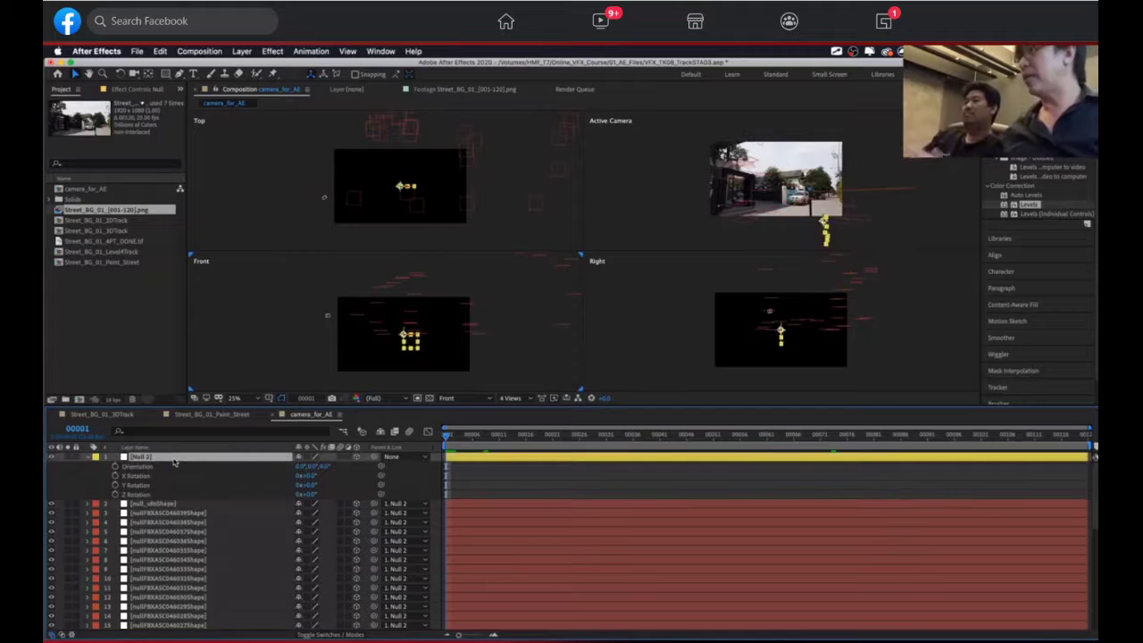
{"action": "key", "text": "ctrl+d"}
{"action": "left_click", "coordinate": [166, 468]}
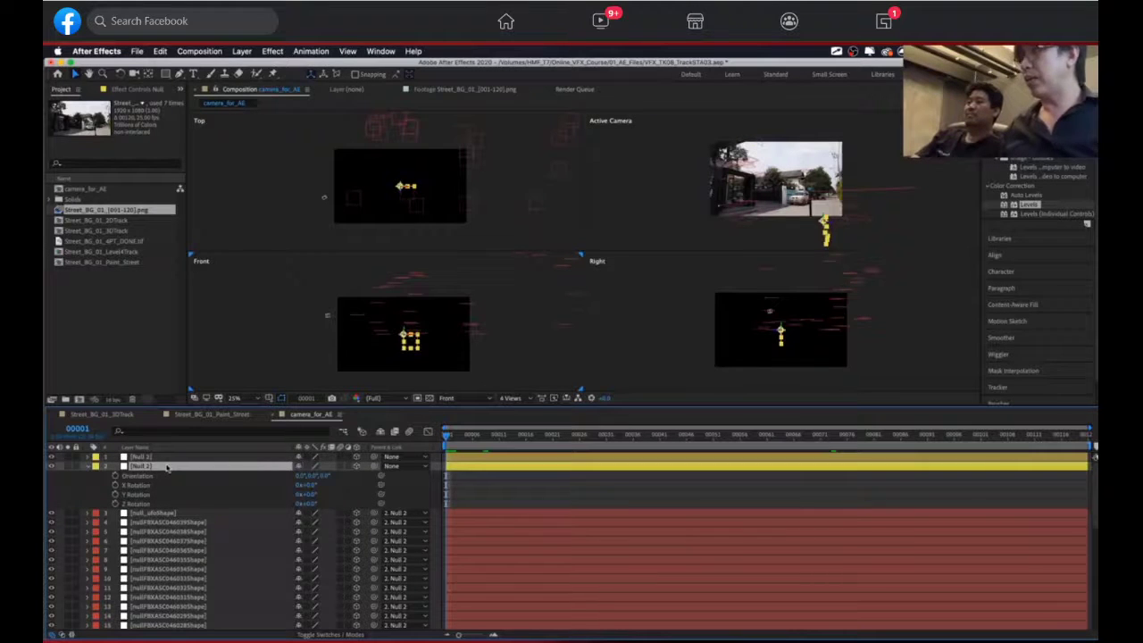
{"action": "key", "text": "Delete"}
{"action": "left_click", "coordinate": [148, 458]}
{"action": "key", "text": "Delete"}
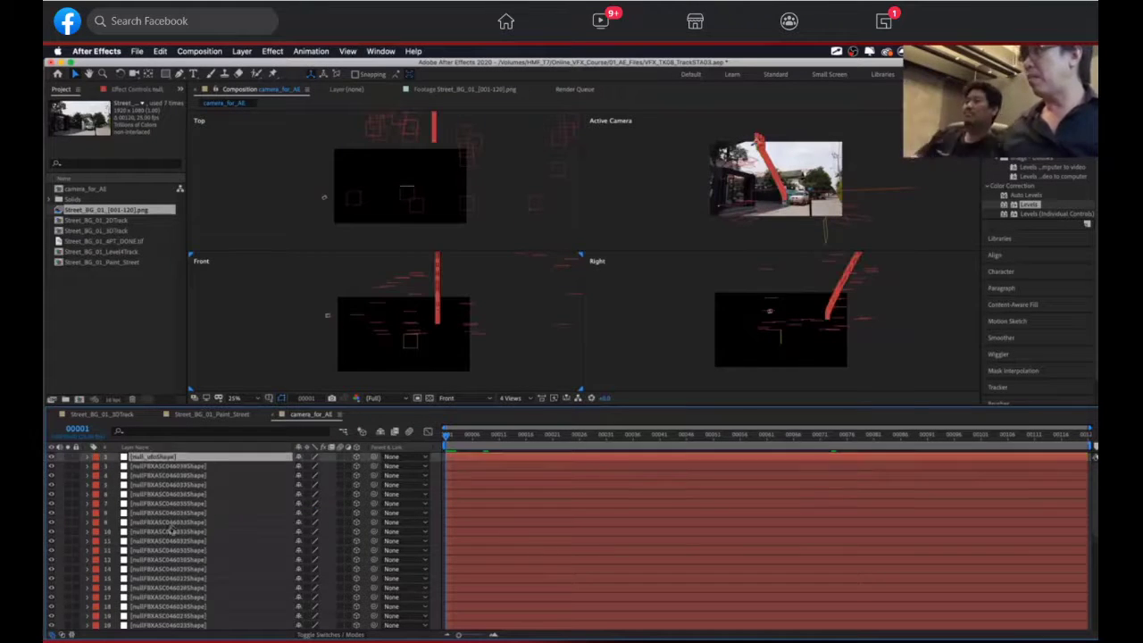
Step: Copy all tracked null layers and Camera_fixShape, and switch to the Street_BG_01_Paint_Street composition
{"action": "scroll", "coordinate": [169, 529], "scroll_direction": "down", "scroll_amount": 8}
{"action": "left_click", "coordinate": [155, 617], "text": "shift"}
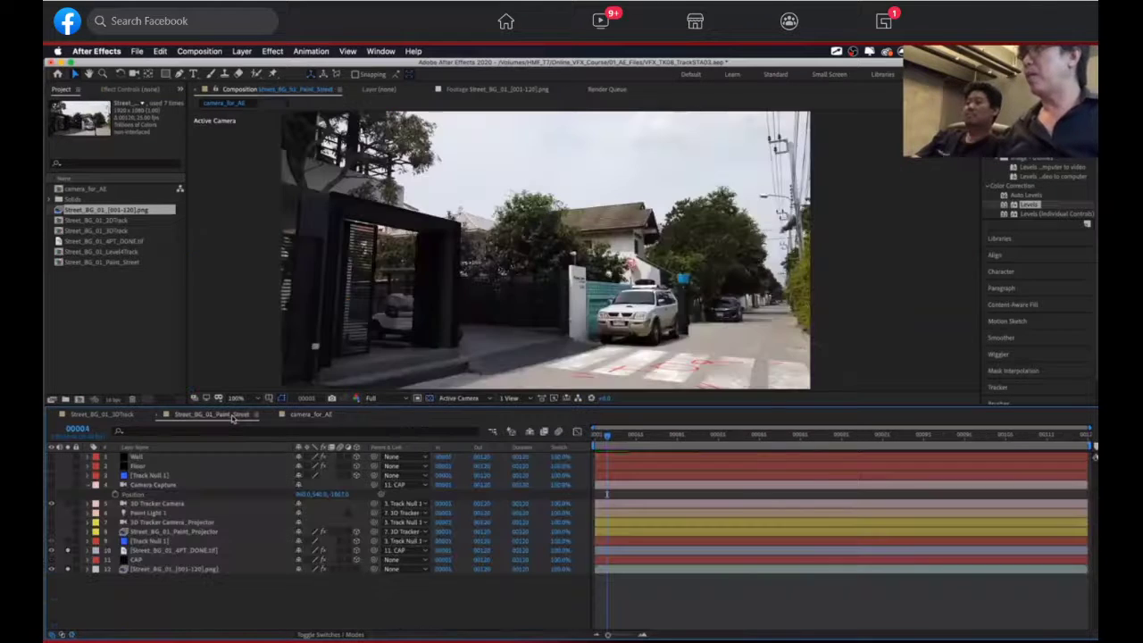
{"action": "left_click", "coordinate": [231, 415]}
Step: Delete the old tracking layers from the first Track Null 1 through the second, including the cameras, light and projector
{"action": "left_click", "coordinate": [95, 485]}
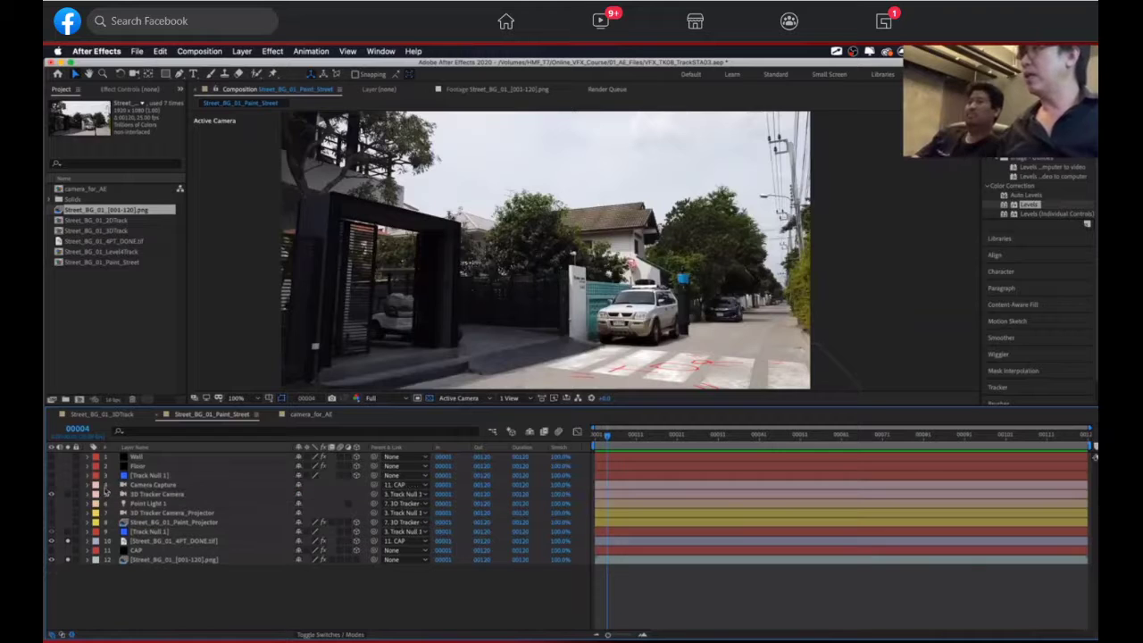
{"action": "left_click", "coordinate": [151, 533]}
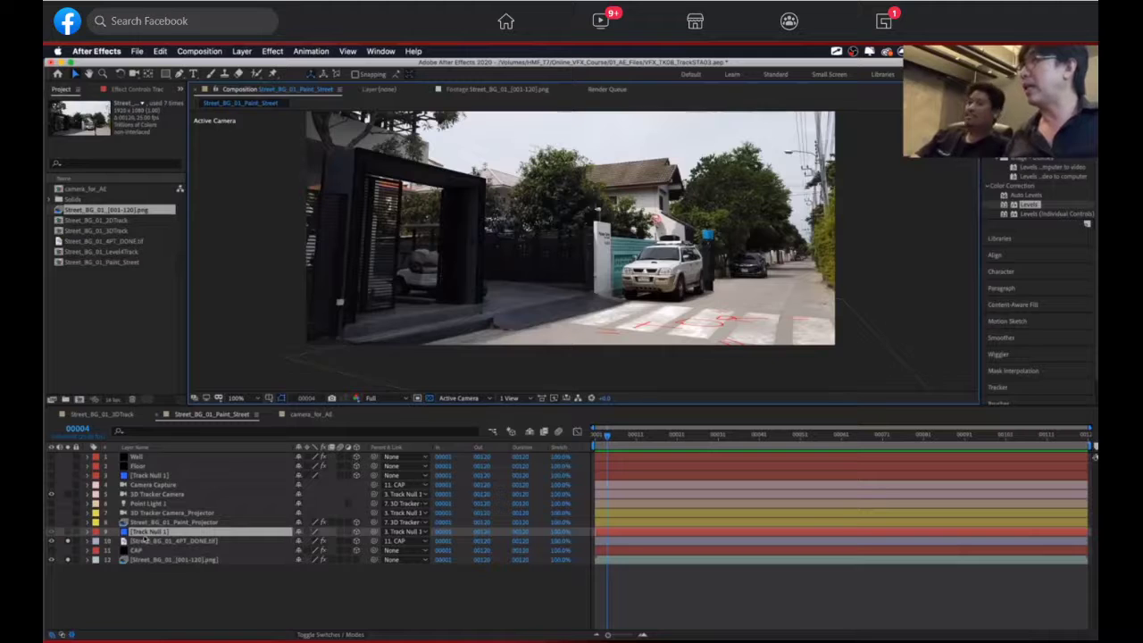
{"action": "left_click", "coordinate": [146, 476], "text": "shift"}
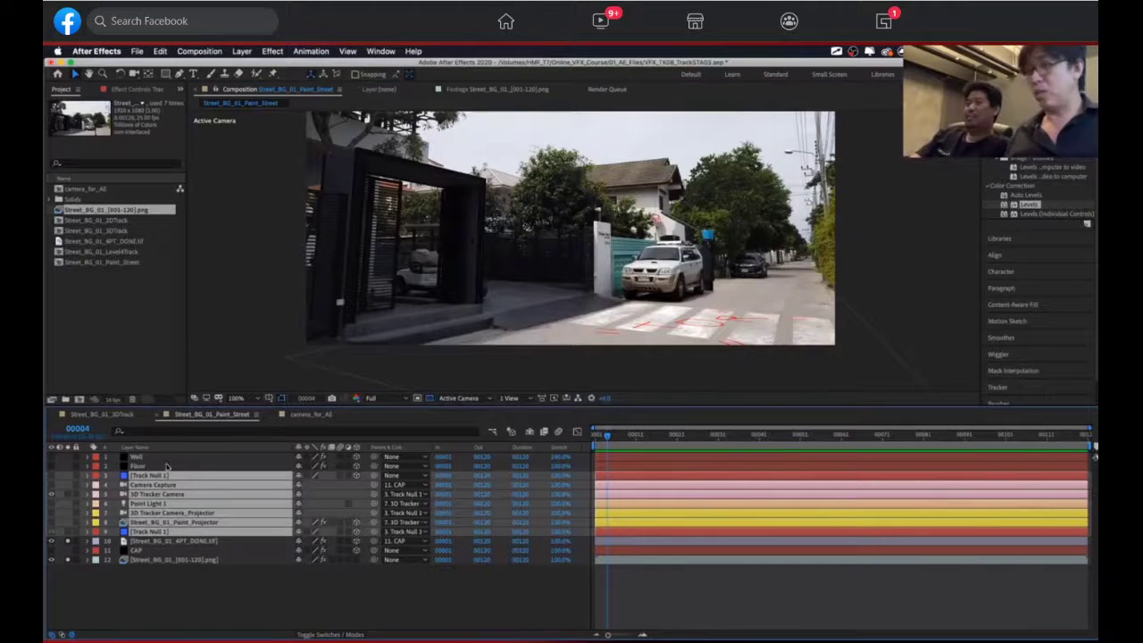
{"action": "key", "text": "Delete"}
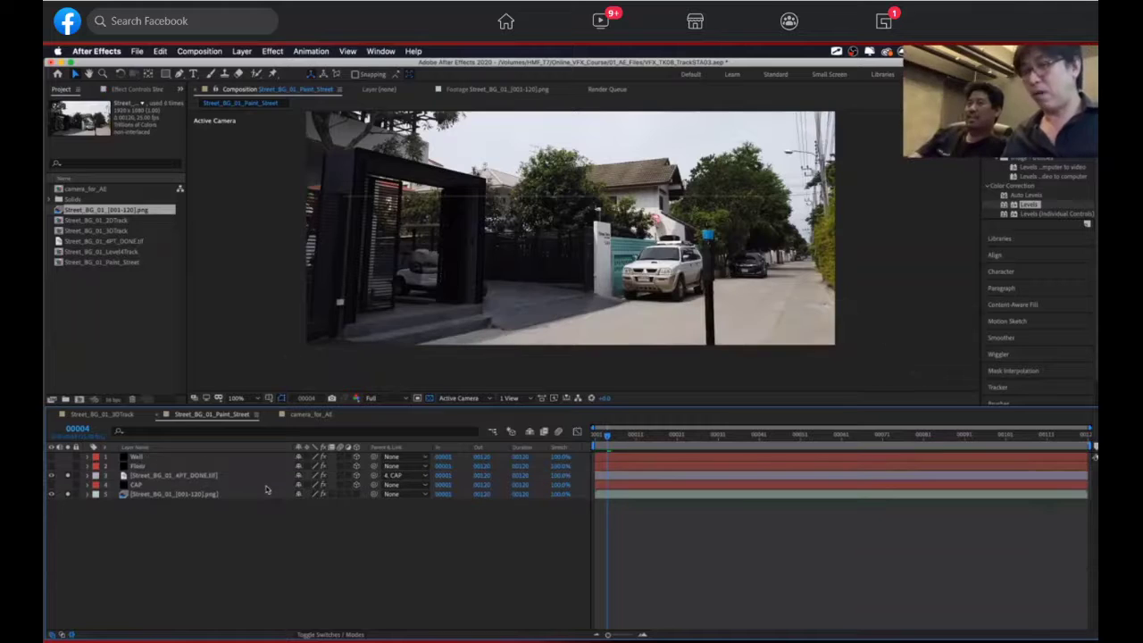
Step: Paste the copied tracked nulls and camera above the Wall layer
{"action": "left_click", "coordinate": [168, 497]}
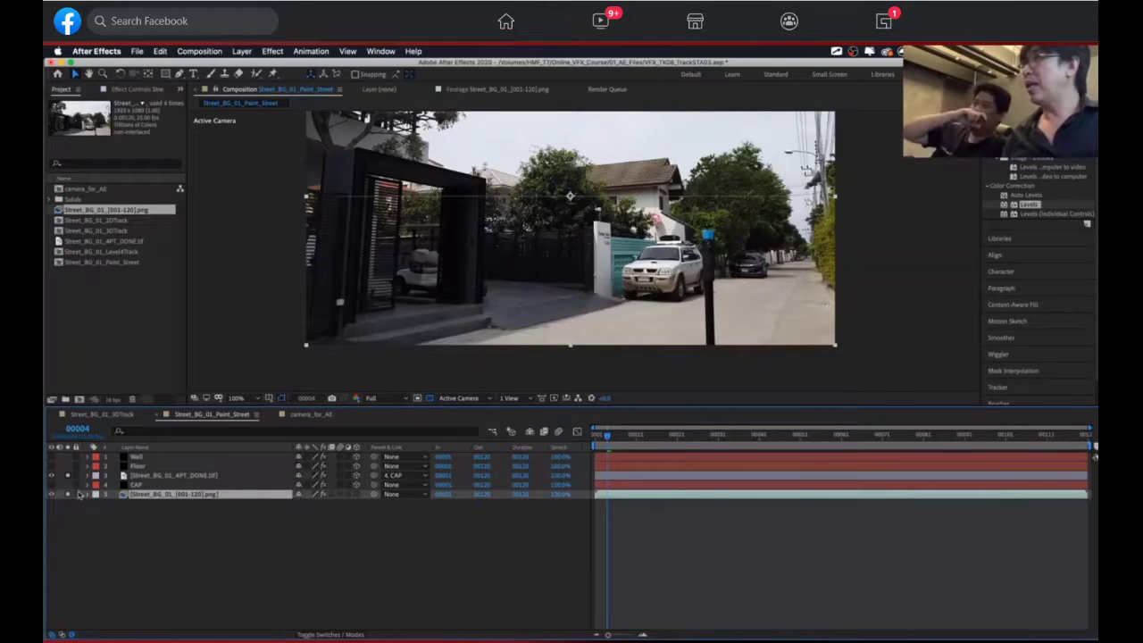
{"action": "left_click", "coordinate": [164, 477]}
{"action": "left_click", "coordinate": [149, 467]}
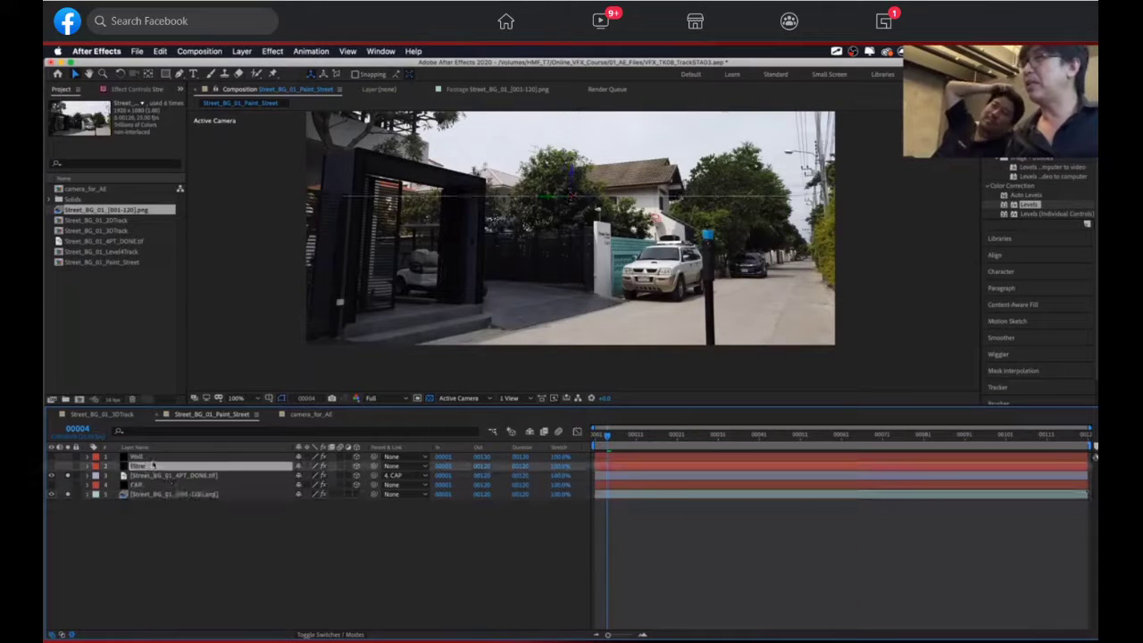
{"action": "left_click", "coordinate": [150, 476]}
{"action": "left_click", "coordinate": [152, 459]}
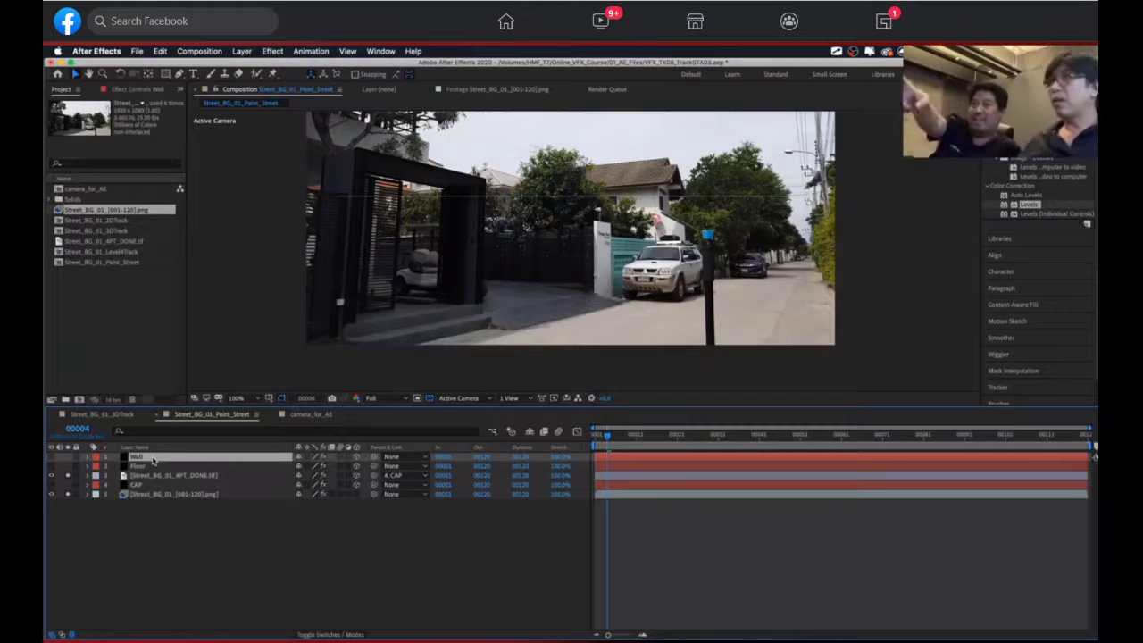
{"action": "key", "text": "ctrl+v"}
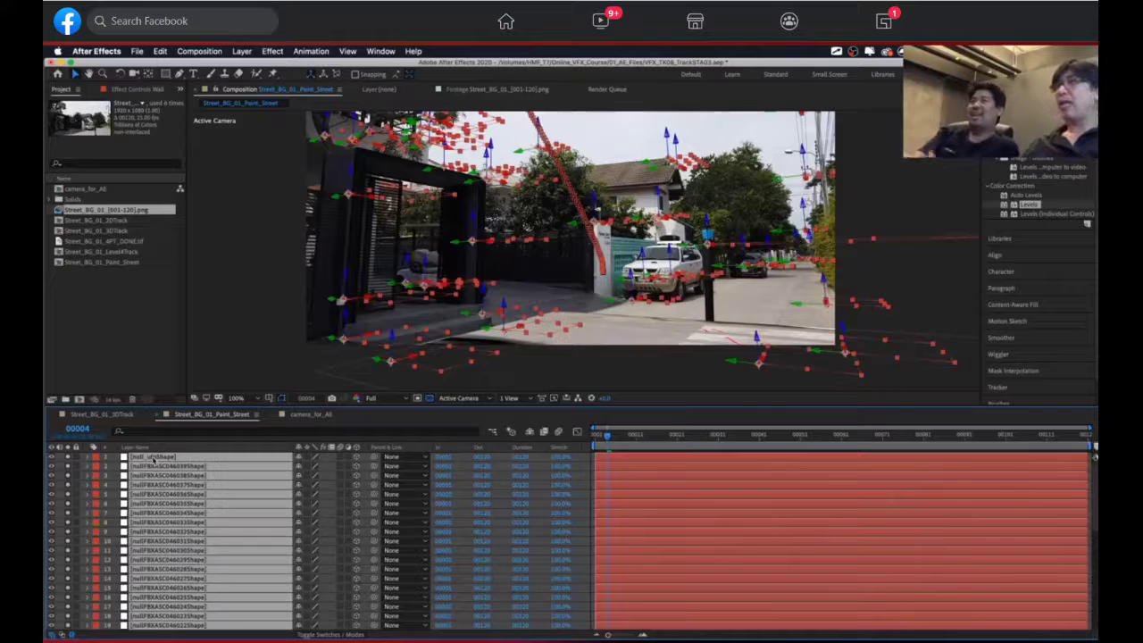
Step: Make the Wall and Floor grid layers visible and solo them along with the pasted tracking layers
{"action": "scroll", "coordinate": [170, 505], "scroll_direction": "down", "scroll_amount": 5}
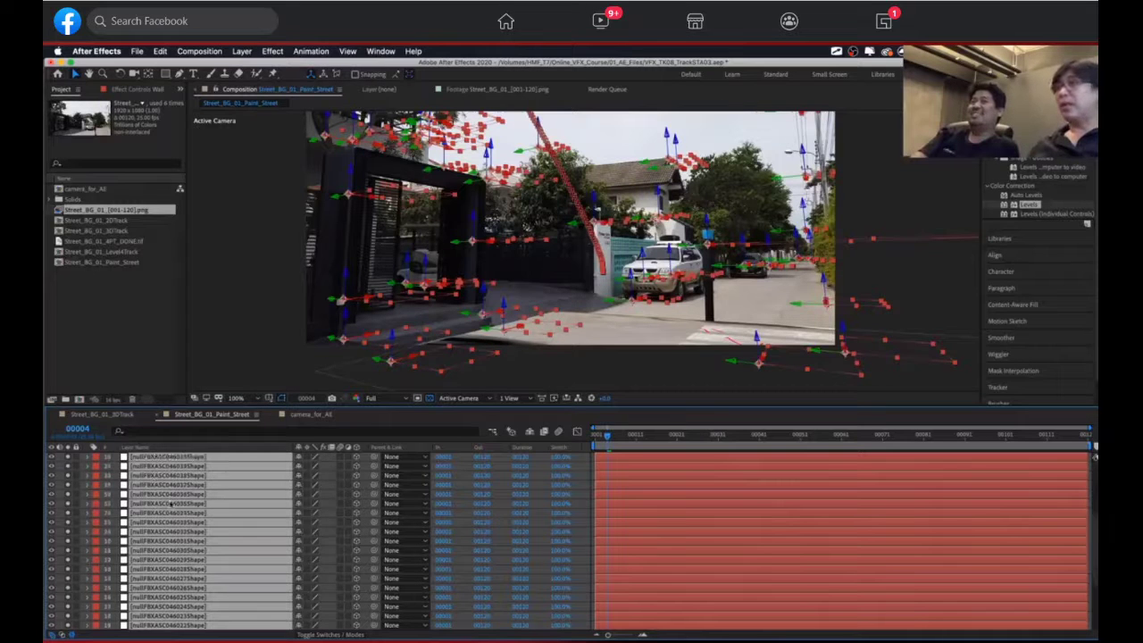
{"action": "scroll", "coordinate": [169, 506], "scroll_direction": "down", "scroll_amount": 3}
{"action": "left_click", "coordinate": [147, 588]}
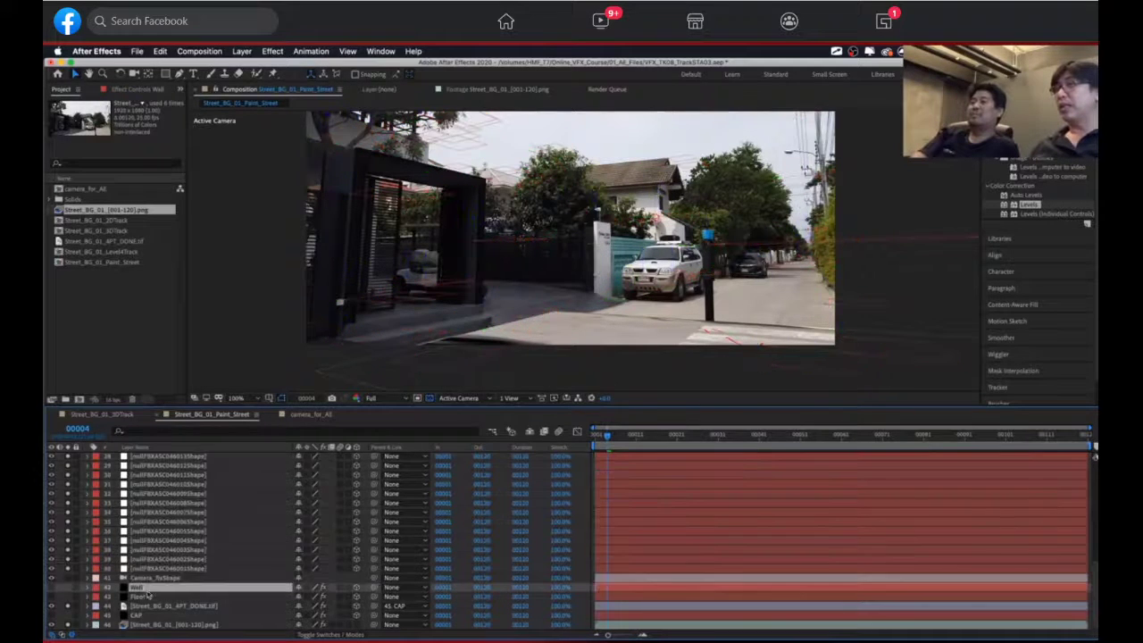
{"action": "left_click", "coordinate": [52, 588]}
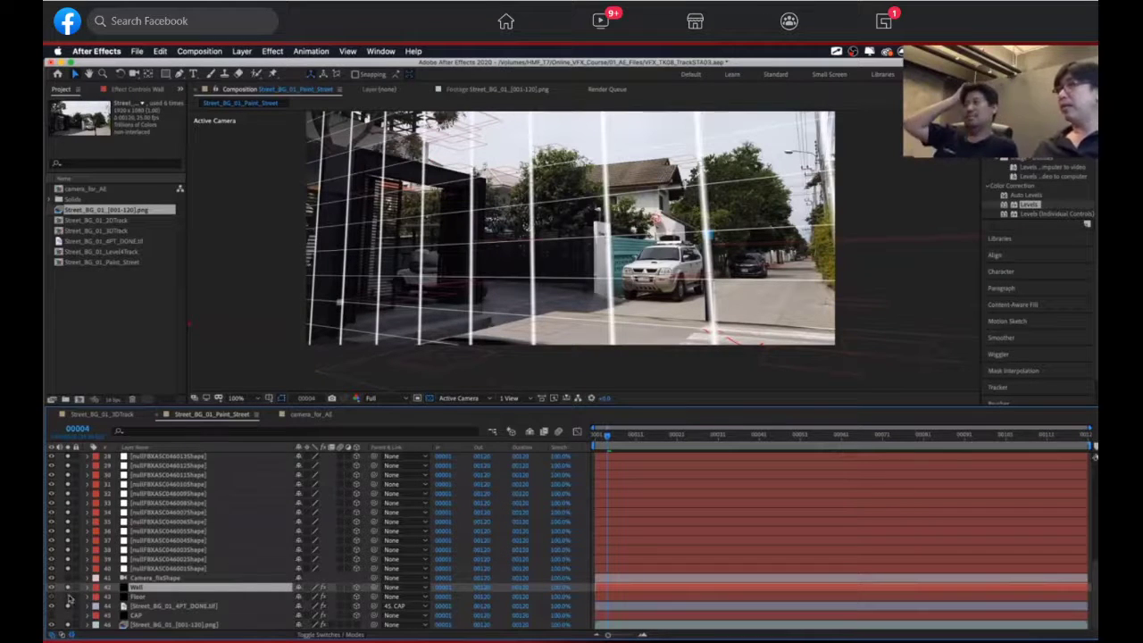
{"action": "left_click", "coordinate": [69, 598]}
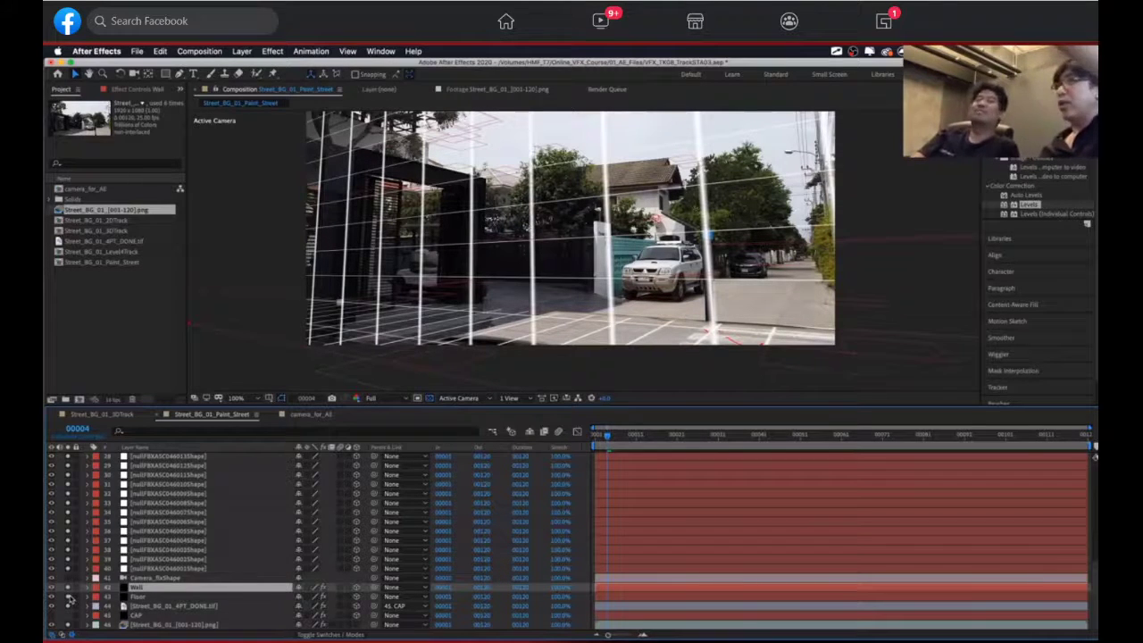
Step: Parent the Wall layer to the Floor layer
{"action": "left_click", "coordinate": [147, 596]}
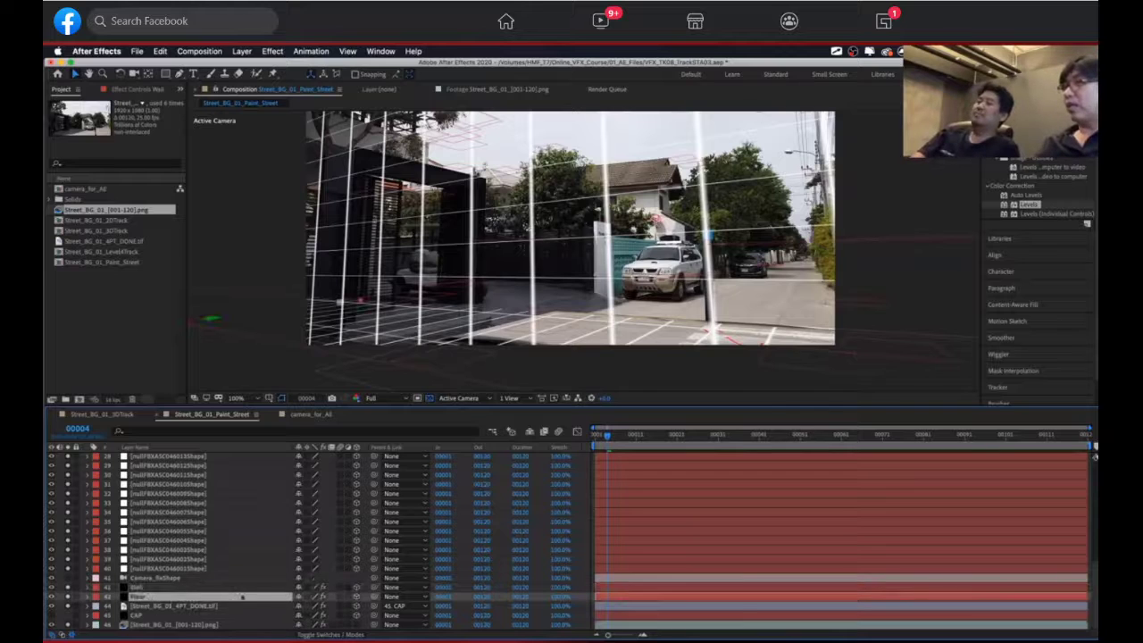
{"action": "left_click", "coordinate": [146, 588], "text": "shift"}
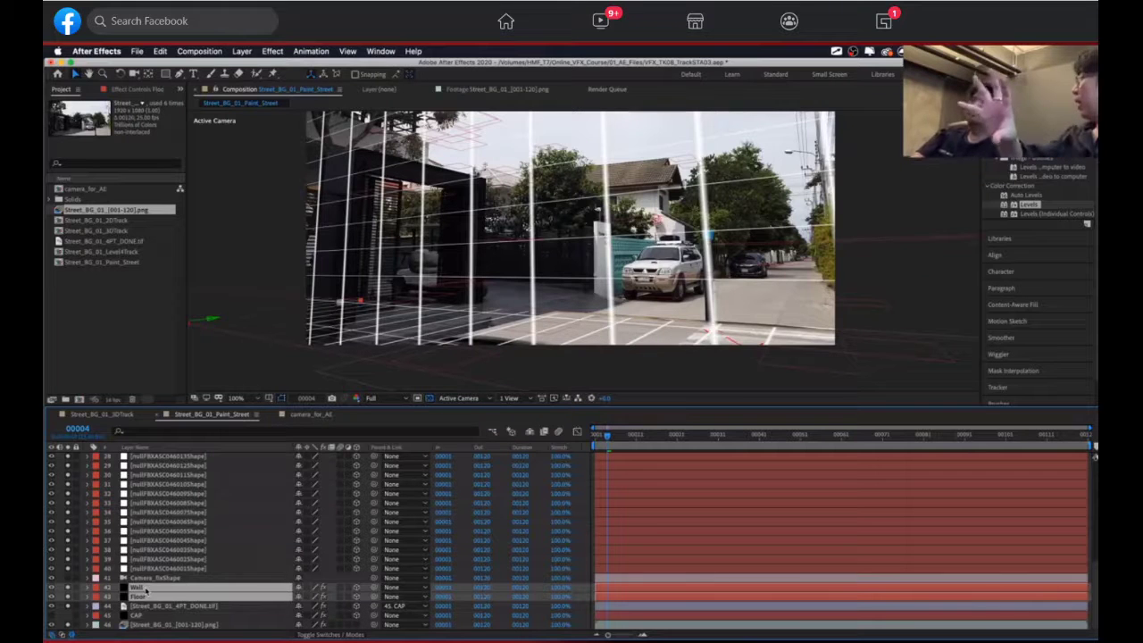
{"action": "left_click", "coordinate": [186, 597]}
{"action": "left_click_drag", "start_coordinate": [366, 592], "coordinate": [184, 598]}
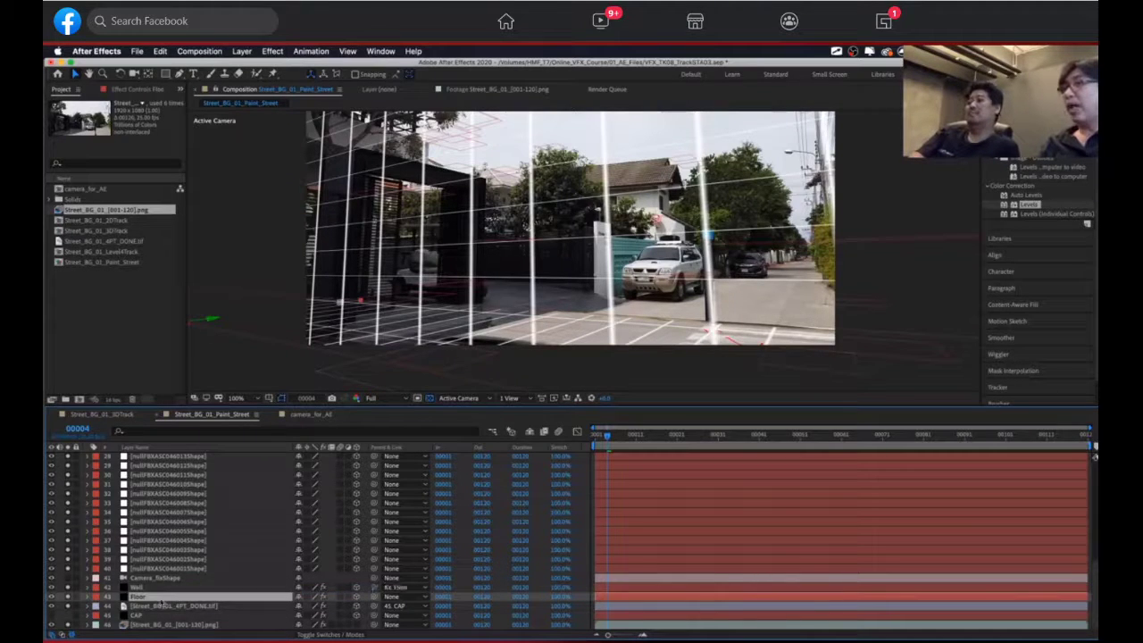
Step: Set the Floor layer's Z Rotation to 180°
{"action": "key", "text": "r"}
{"action": "mouse_move", "coordinate": [311, 617]}
{"action": "left_mouse_down"}
{"action": "mouse_move", "coordinate": [347, 616]}
{"action": "mouse_move", "coordinate": [309, 616]}
{"action": "left_mouse_up"}
{"action": "left_click", "coordinate": [311, 617]}
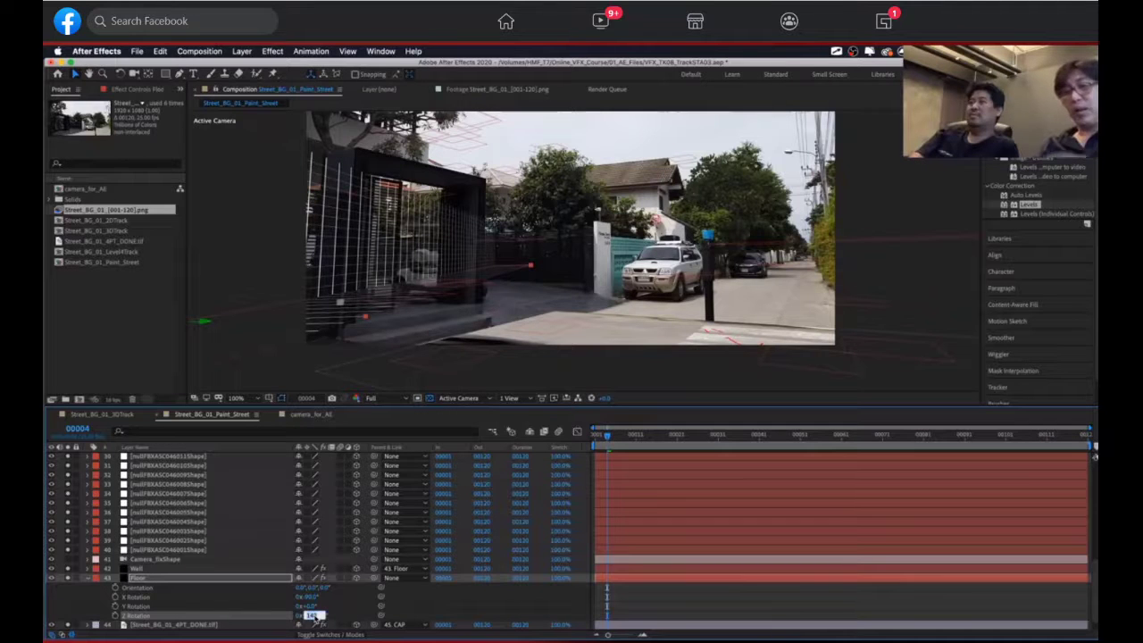
{"action": "type", "text": "90"}
{"action": "key", "text": "Return"}
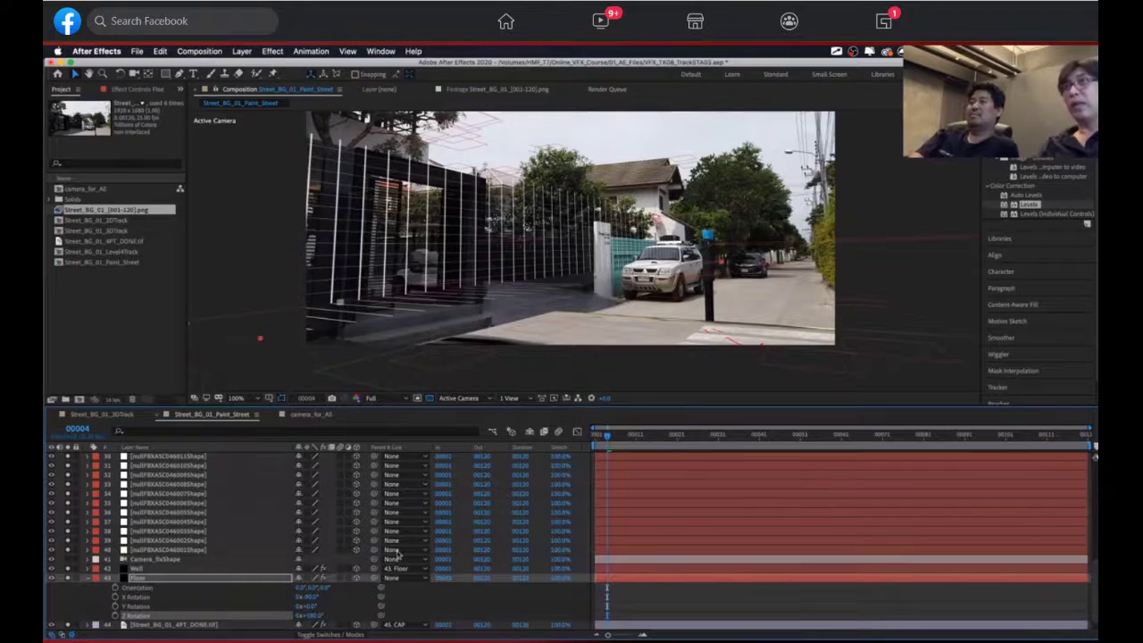
Step: Move the Floor layer with its attached Wall grid to a Position of about 1155, 540, 950
{"action": "left_click", "coordinate": [254, 579]}
{"action": "key", "text": "p"}
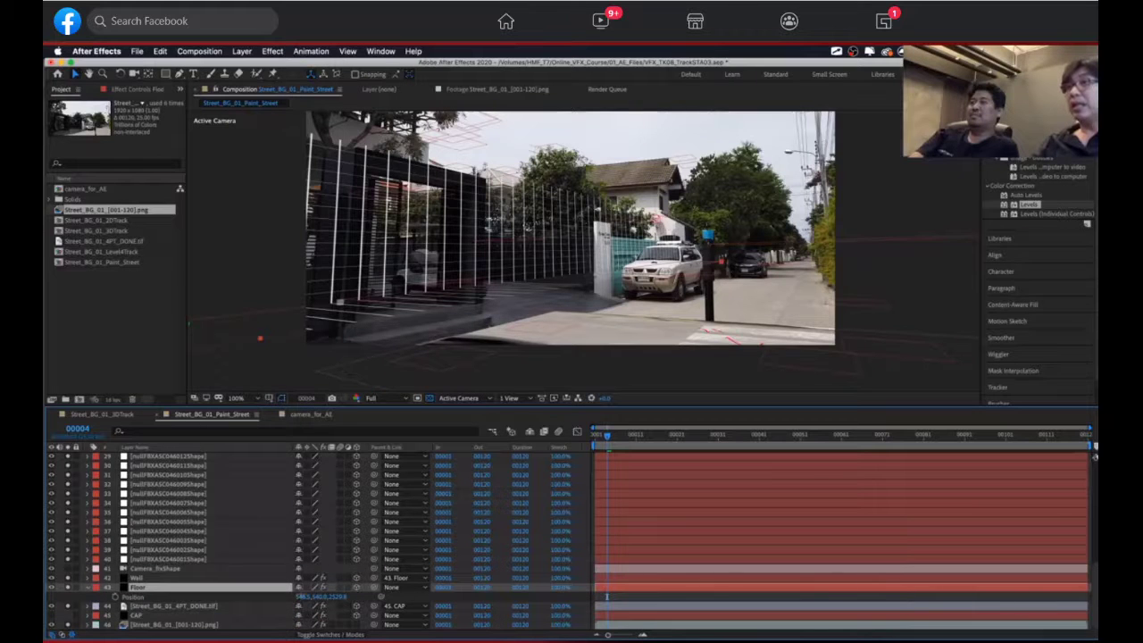
{"action": "left_click_drag", "start_coordinate": [302, 597], "coordinate": [344, 597]}
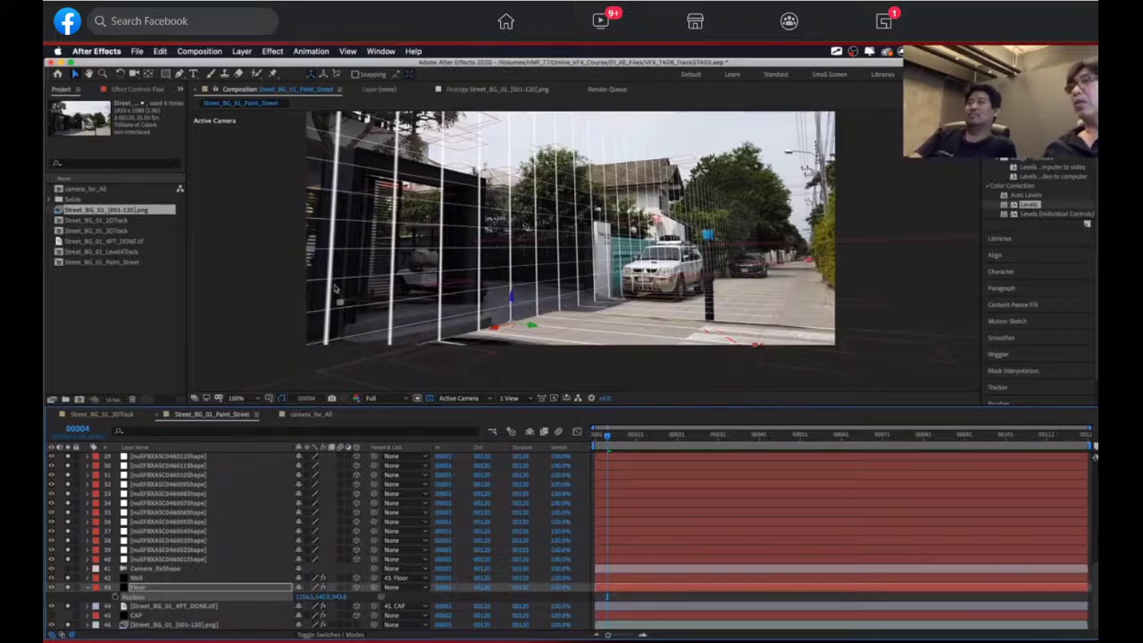
Step: Review the tracked layers and camera in camera_for_AE, and return to Street_BG_01_Paint_Street
{"action": "left_click", "coordinate": [311, 414]}
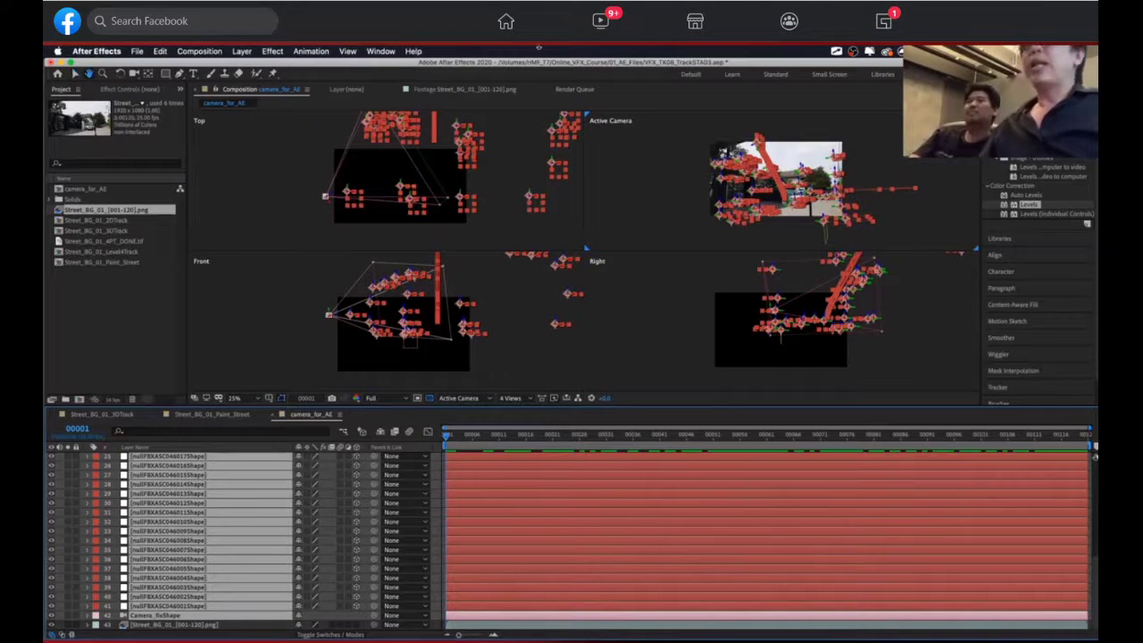
{"action": "left_click", "coordinate": [76, 73]}
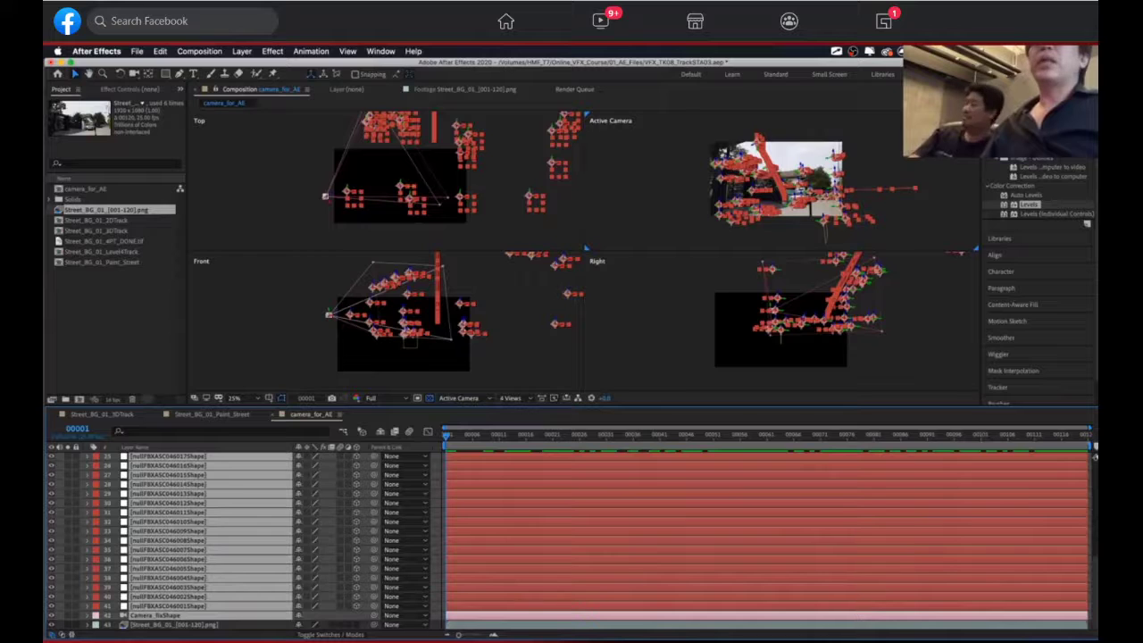
{"action": "left_click", "coordinate": [202, 415]}
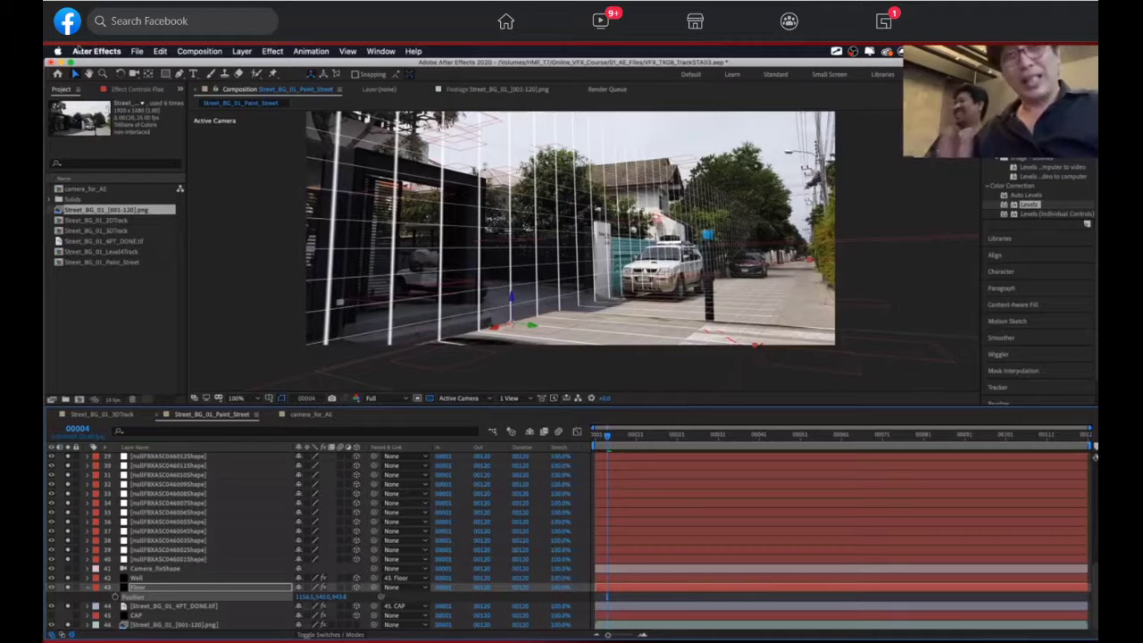
Step: Open the project VFX_TK10_Janga.aep, discarding the unsaved changes to the current project
{"action": "left_click", "coordinate": [139, 51]}
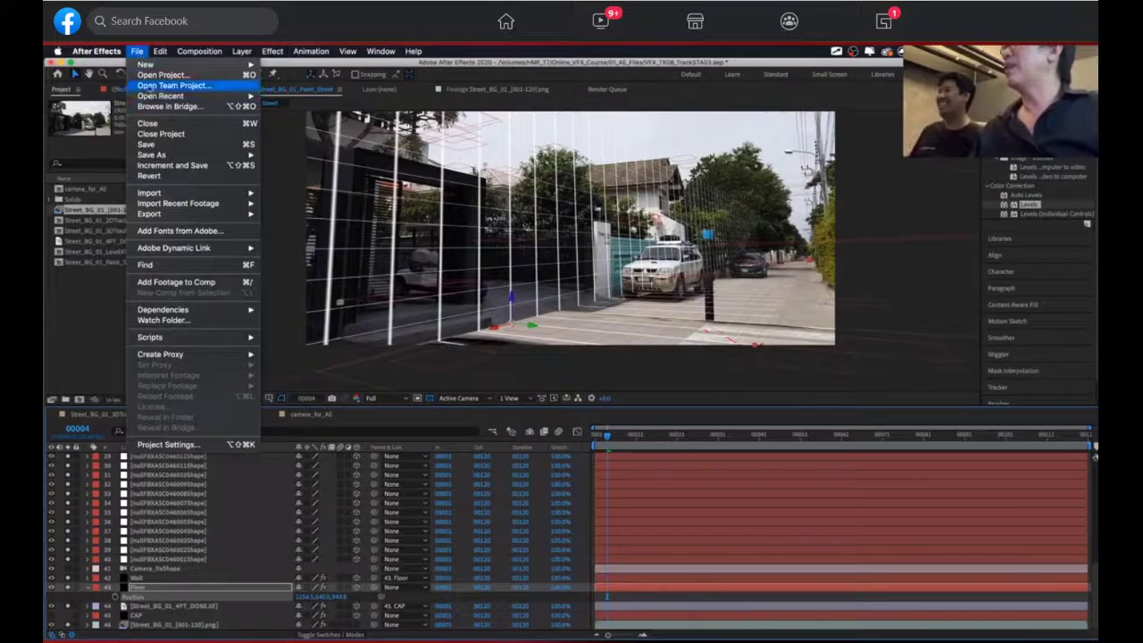
{"action": "left_click", "coordinate": [250, 80]}
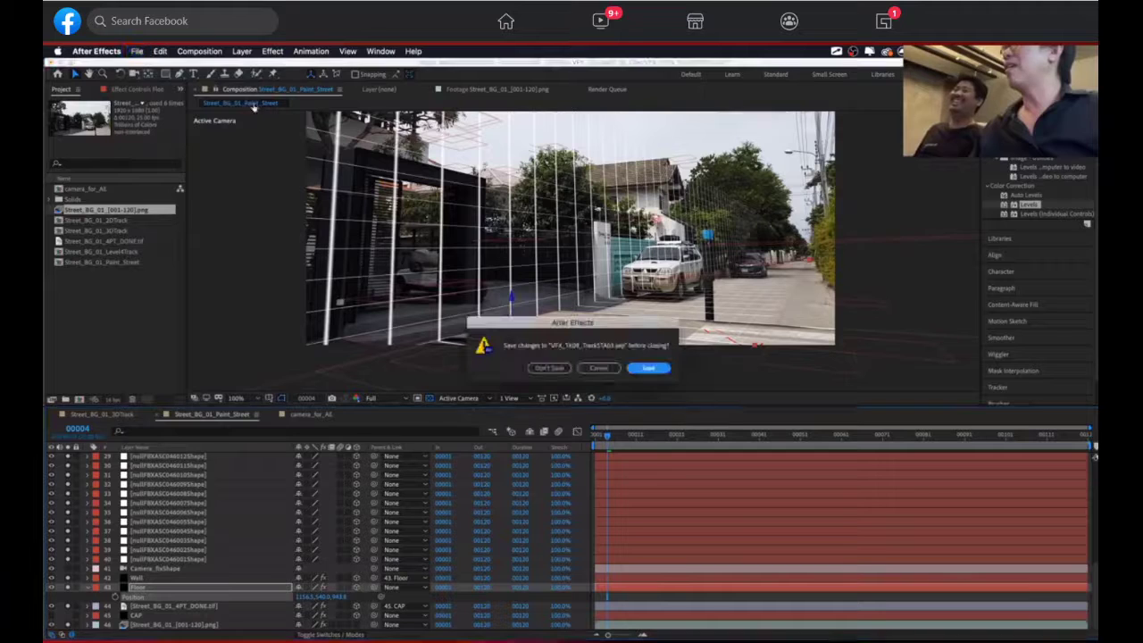
{"action": "left_click", "coordinate": [549, 369]}
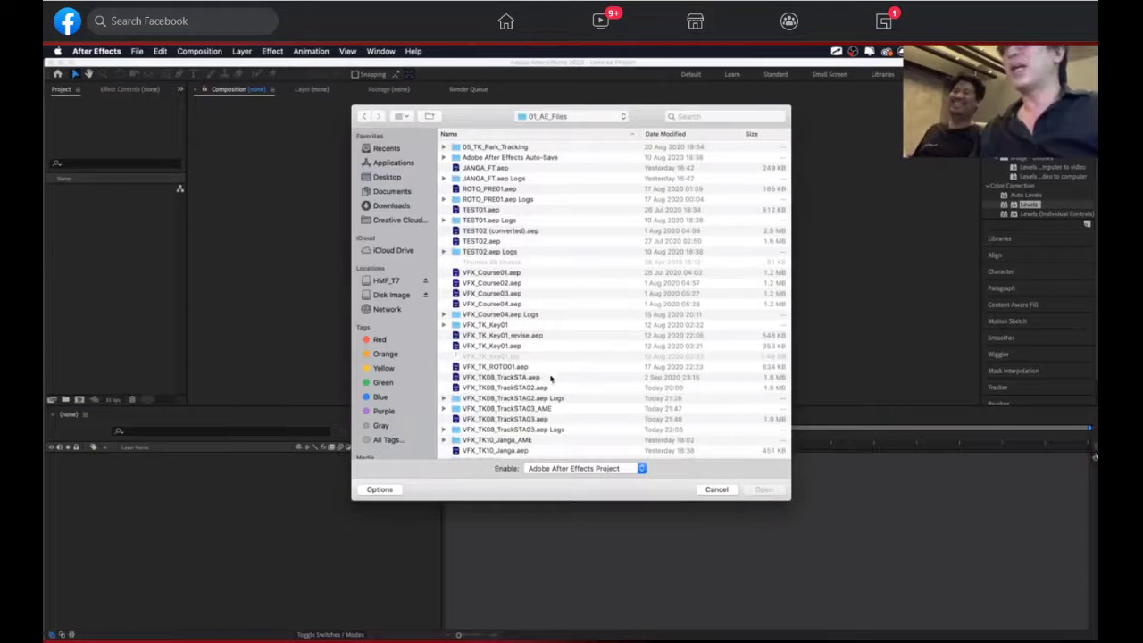
{"action": "scroll", "coordinate": [550, 379], "scroll_direction": "down", "scroll_amount": 1}
{"action": "left_click", "coordinate": [506, 435]}
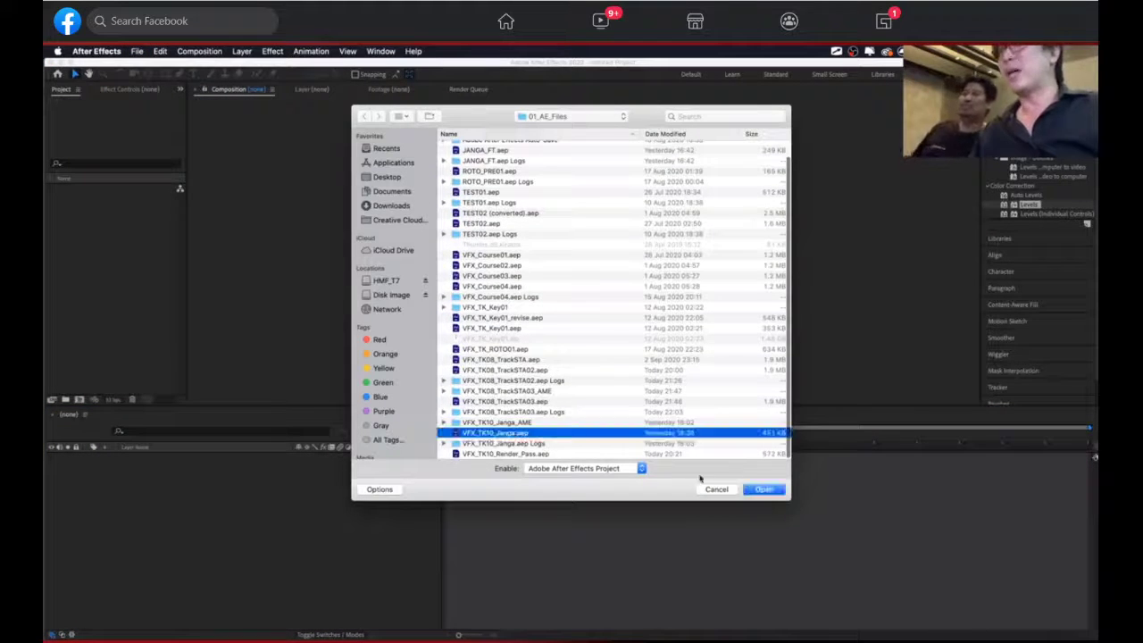
{"action": "left_click", "coordinate": [764, 488]}
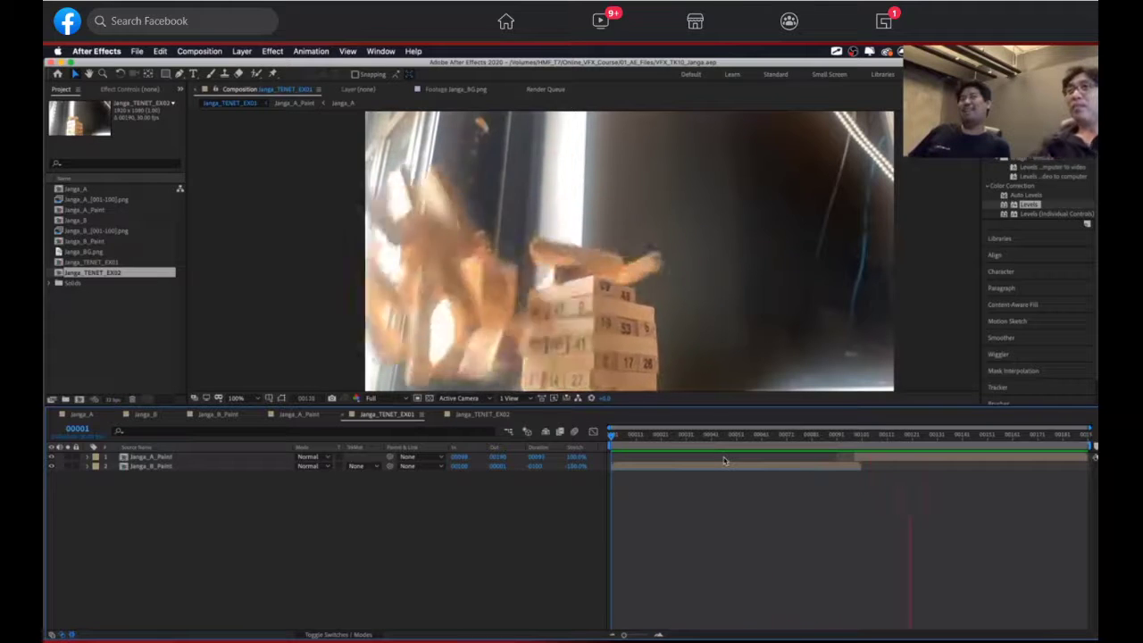
Step: Switch to the Janga_TENET_EX02 composition and preview its playback
{"action": "left_click", "coordinate": [480, 414]}
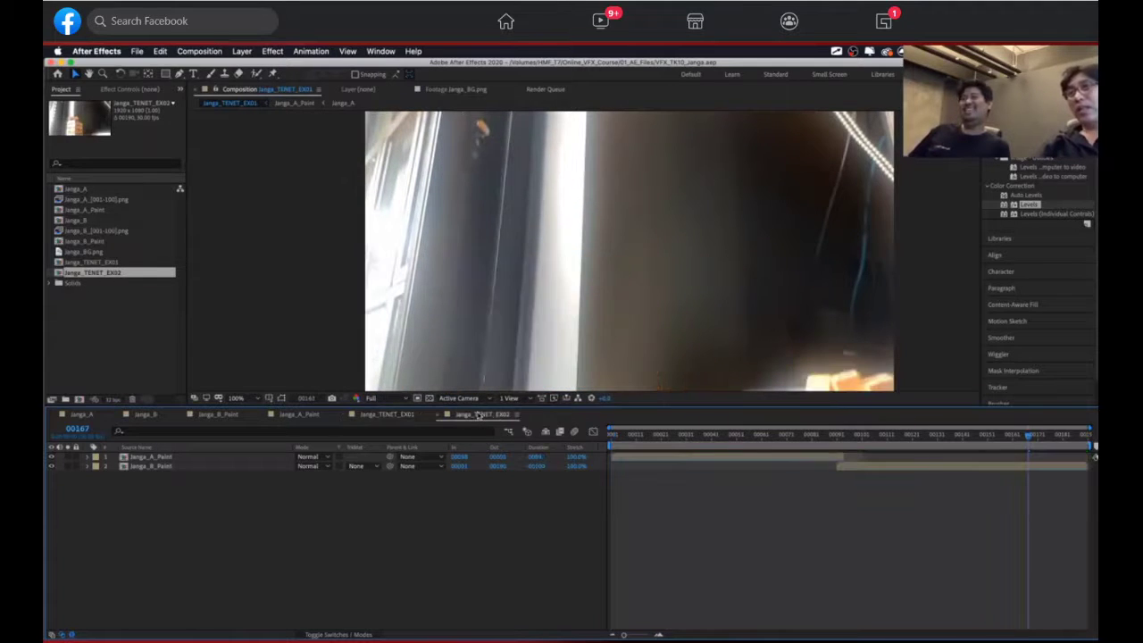
{"action": "key", "text": "space"}
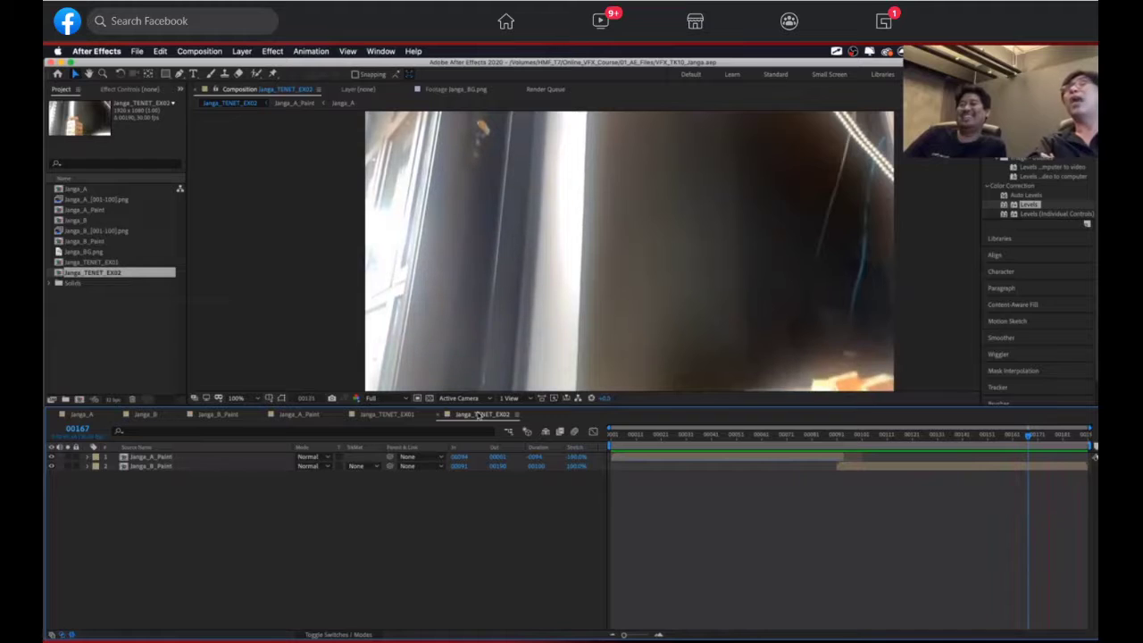
Step: Switch to Chrome, reposition its window over the composition, and search Google for harry potter
{"action": "mouse_move", "coordinate": [222, 576]}
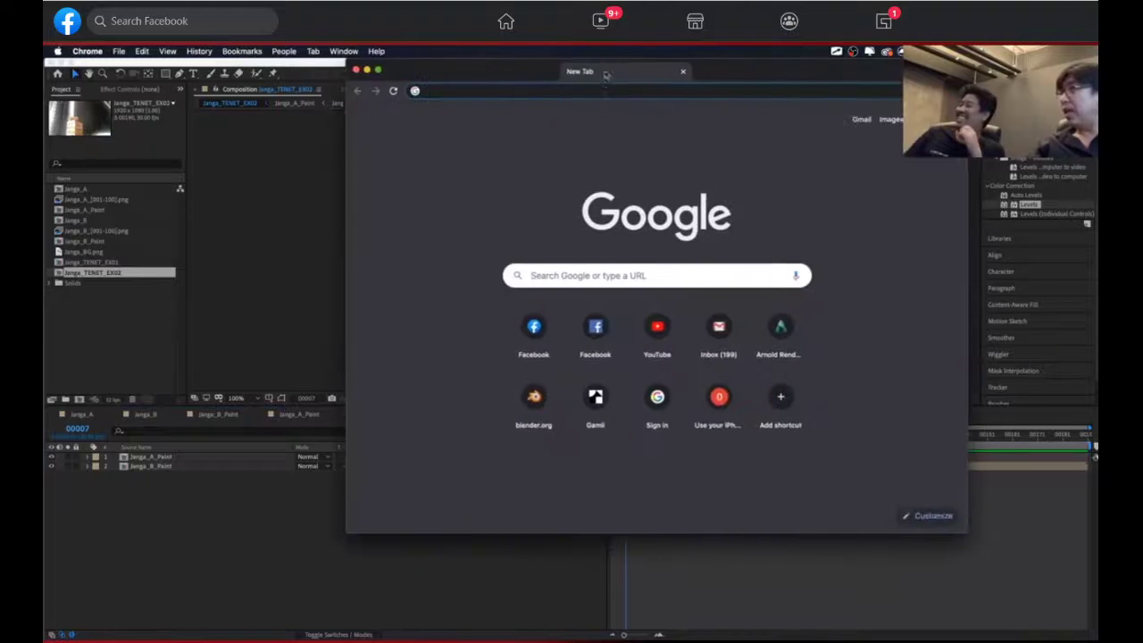
{"action": "left_click_drag", "start_coordinate": [602, 82], "coordinate": [577, 122]}
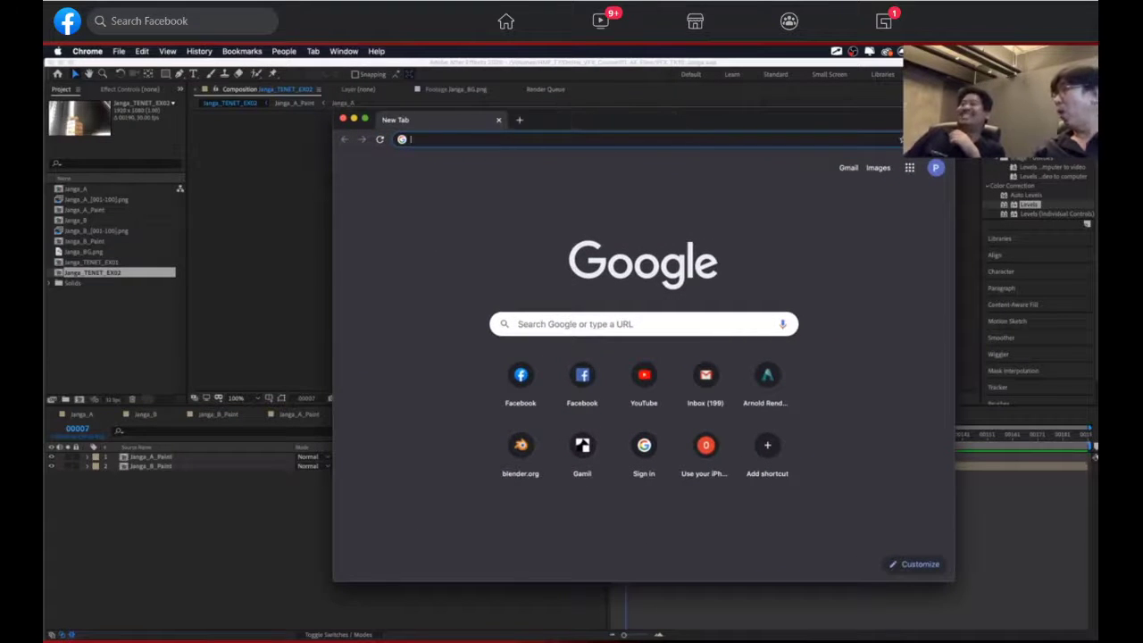
{"action": "left_click", "coordinate": [624, 323]}
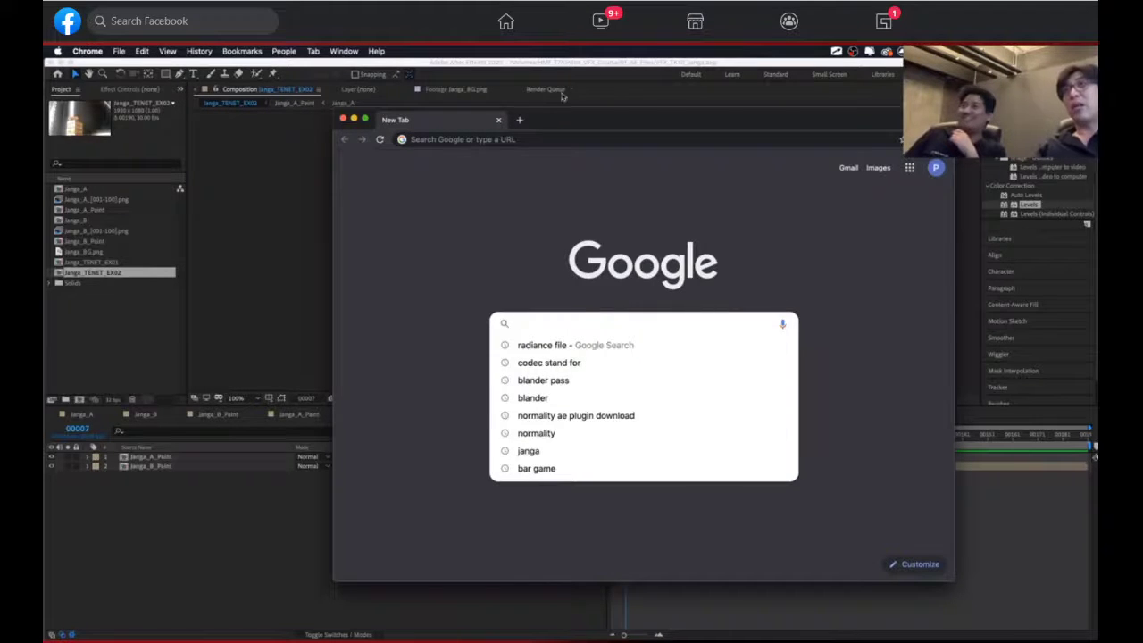
{"action": "left_click_drag", "start_coordinate": [553, 118], "coordinate": [420, 160]}
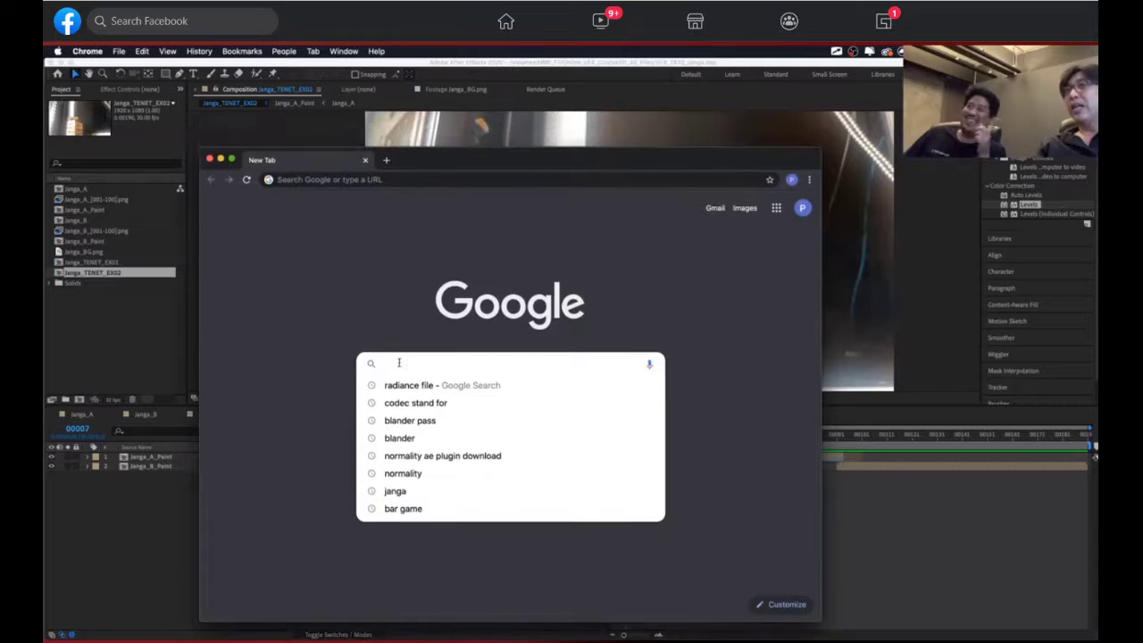
{"action": "type", "text": "harry"}
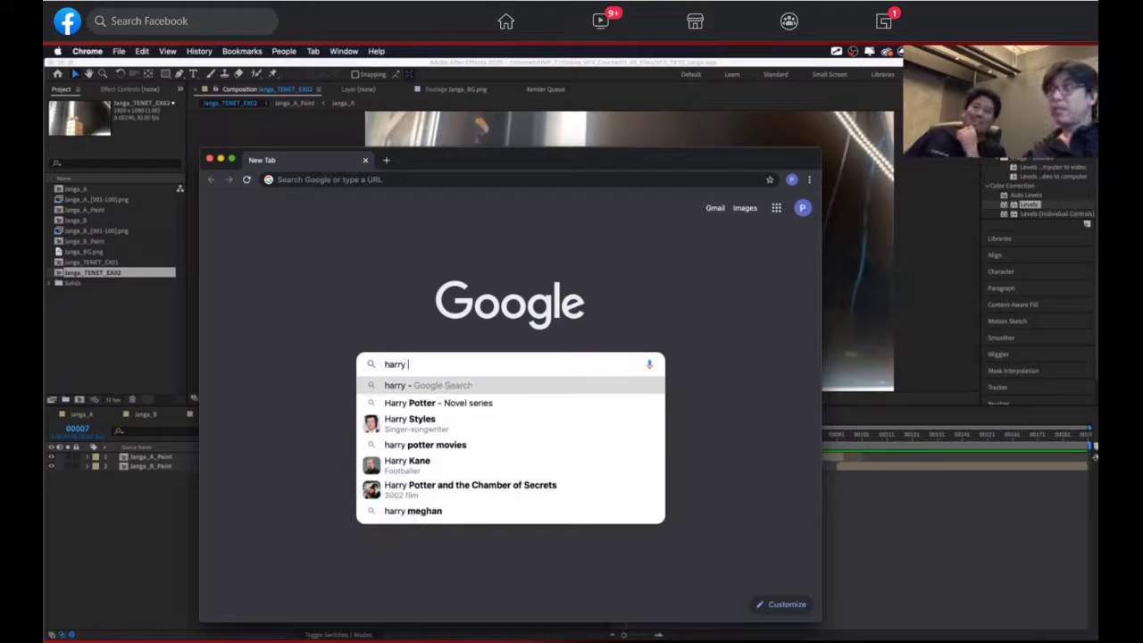
{"action": "key", "text": "Down"}
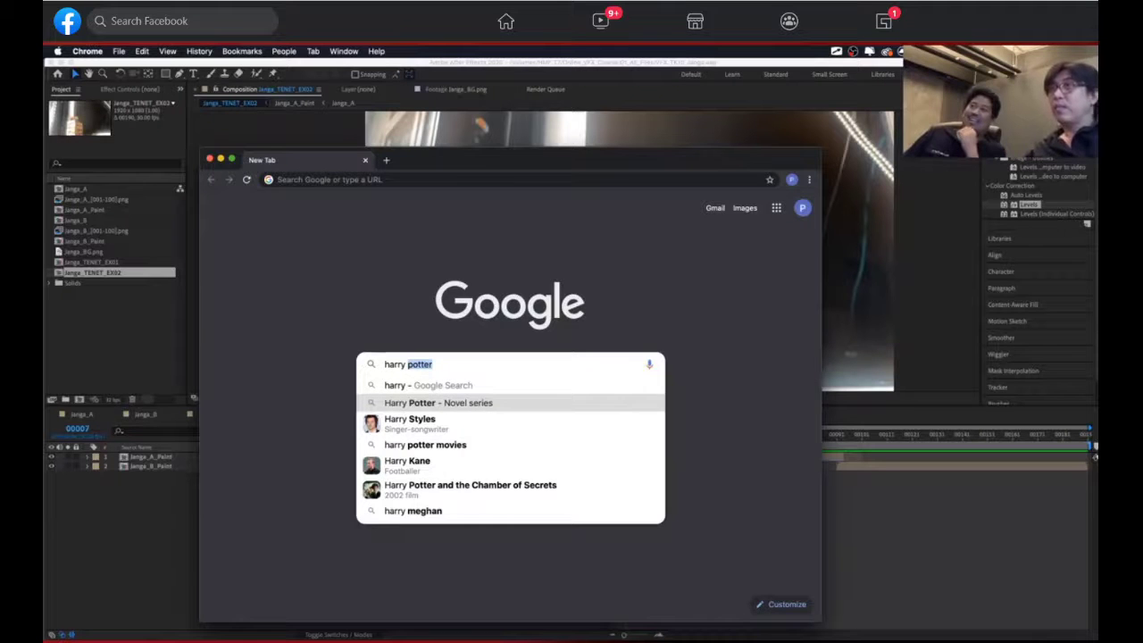
{"action": "key", "text": "Return"}
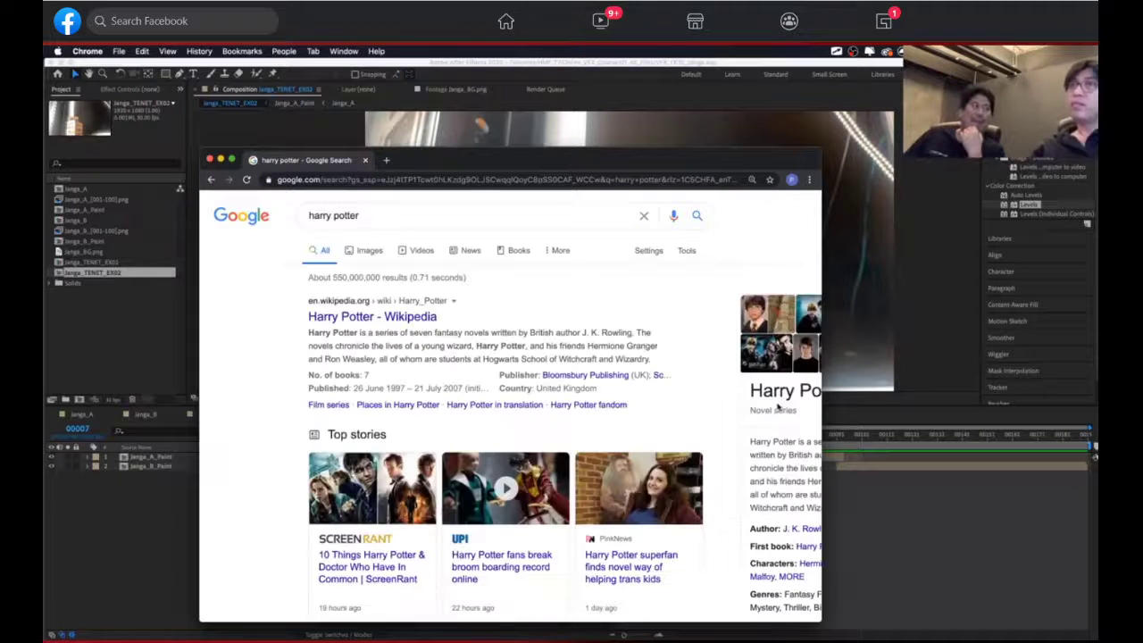
Step: Look through the Harry Potter search results, and close the browser window to return to After Effects
{"action": "scroll", "coordinate": [778, 406], "scroll_direction": "down", "scroll_amount": 1}
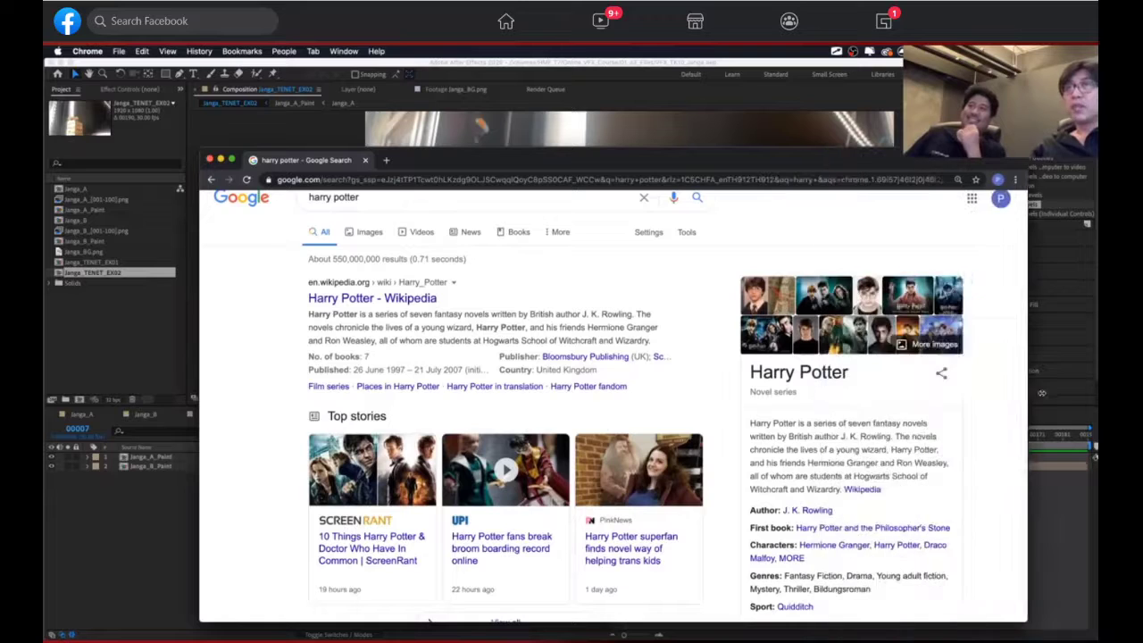
{"action": "scroll", "coordinate": [616, 410], "scroll_direction": "down", "scroll_amount": 3}
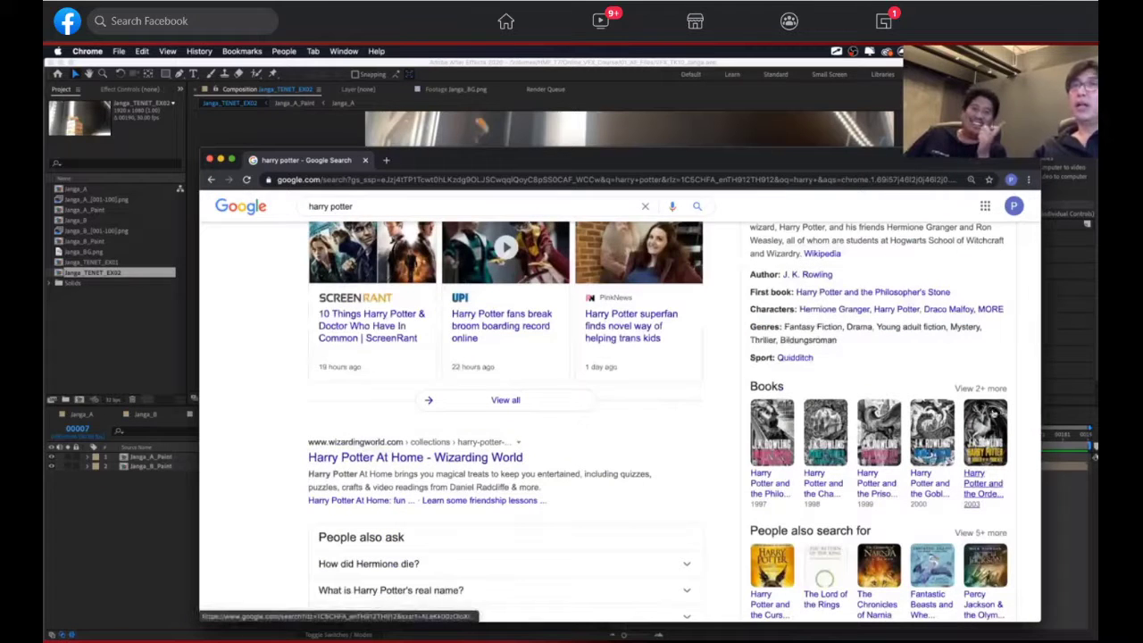
{"action": "scroll", "coordinate": [506, 402], "scroll_direction": "up", "scroll_amount": 1}
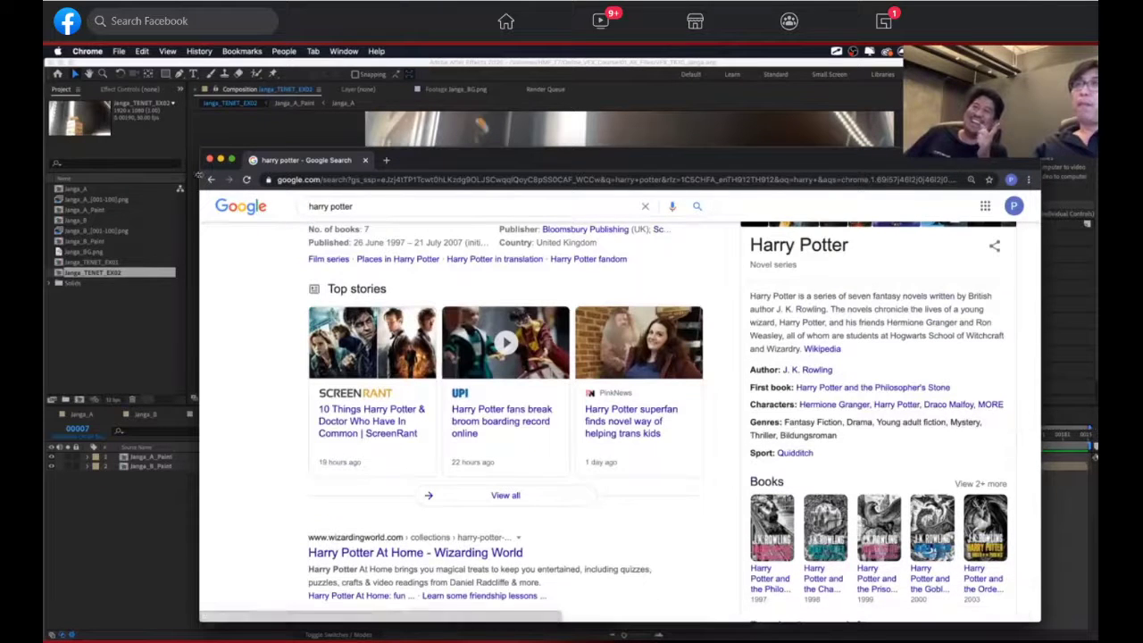
{"action": "left_click", "coordinate": [209, 160]}
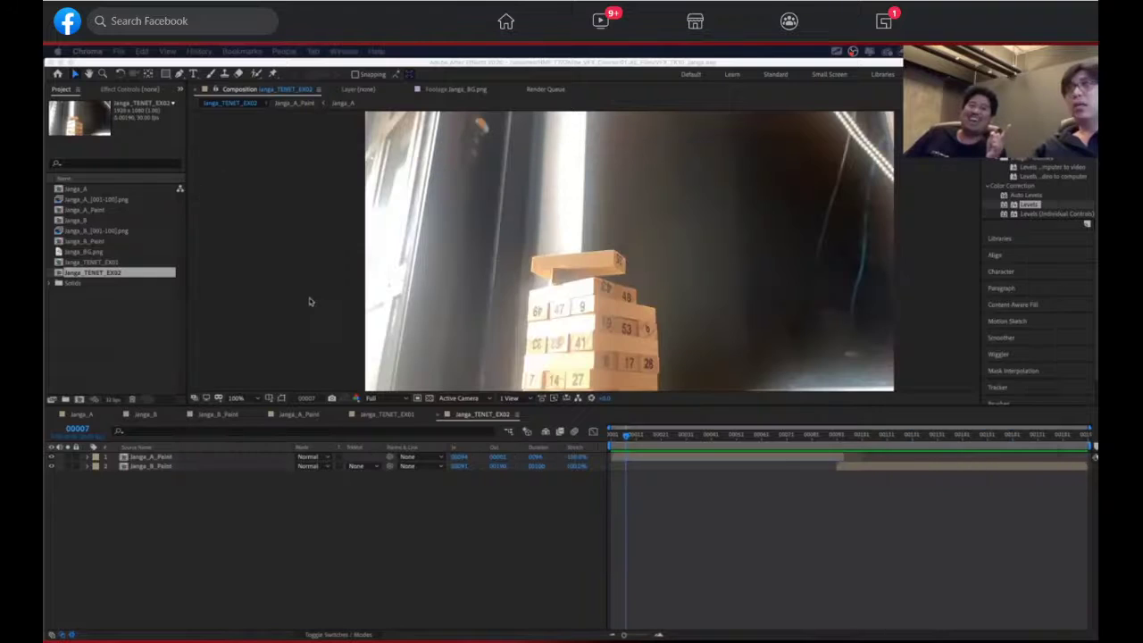
Step: Scrub back and forth through Janga_TENET_EX02 to examine the reversed block motion and the transition between the Janga_A_Paint and Janga_B_Paint layers
{"action": "left_click_drag", "start_coordinate": [673, 442], "coordinate": [845, 439]}
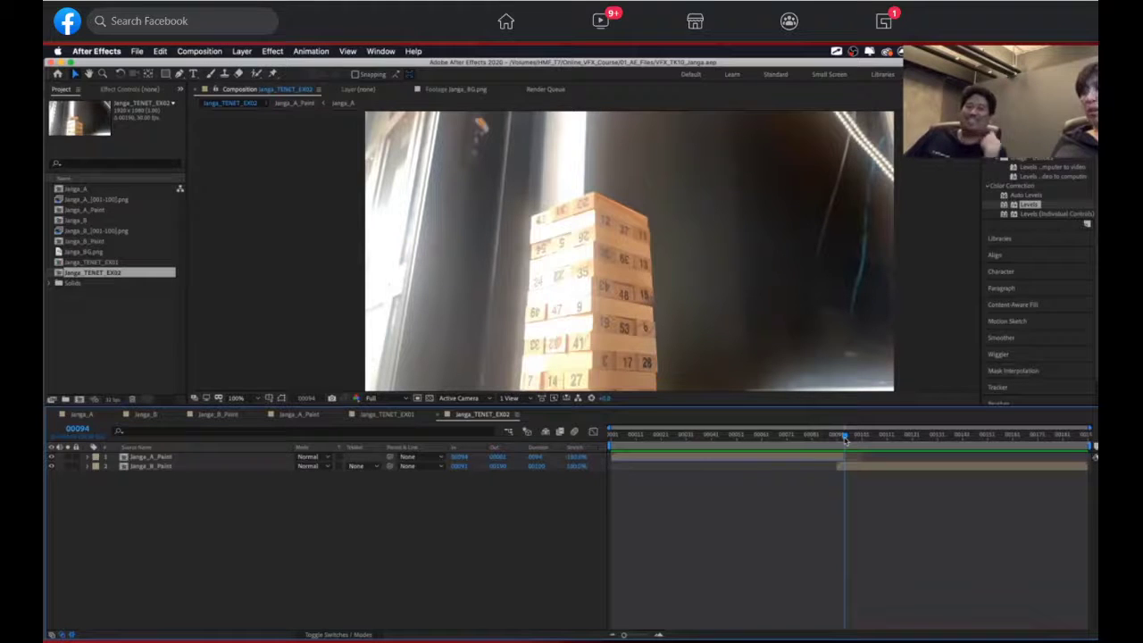
{"action": "key", "text": "super+alt+r"}
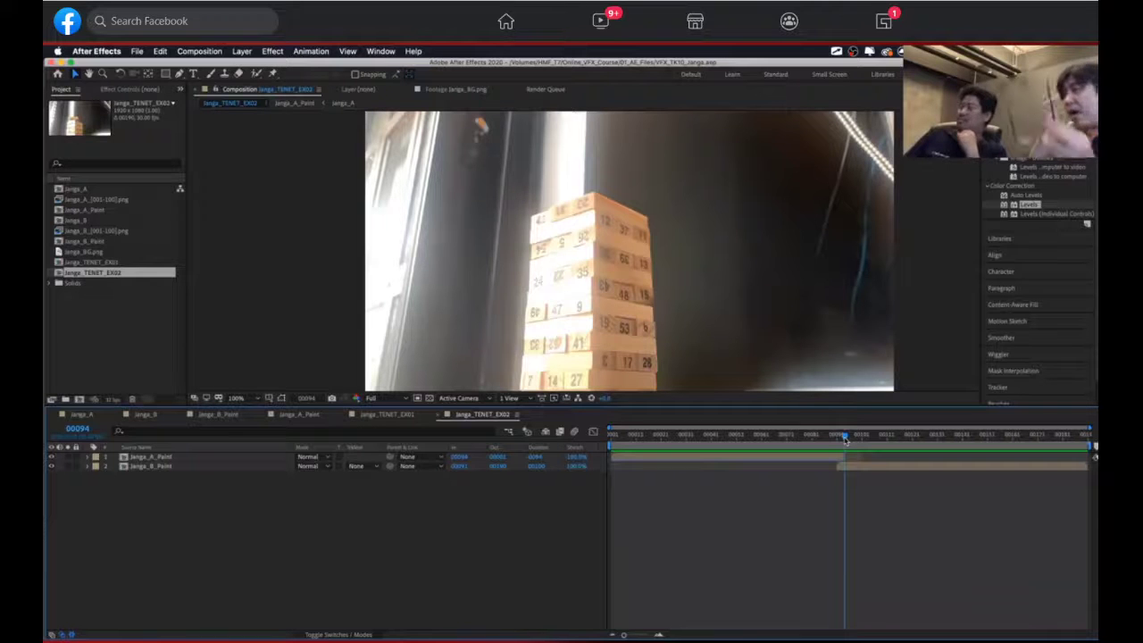
{"action": "left_click", "coordinate": [718, 439]}
{"action": "left_click_drag", "start_coordinate": [718, 444], "coordinate": [482, 424]}
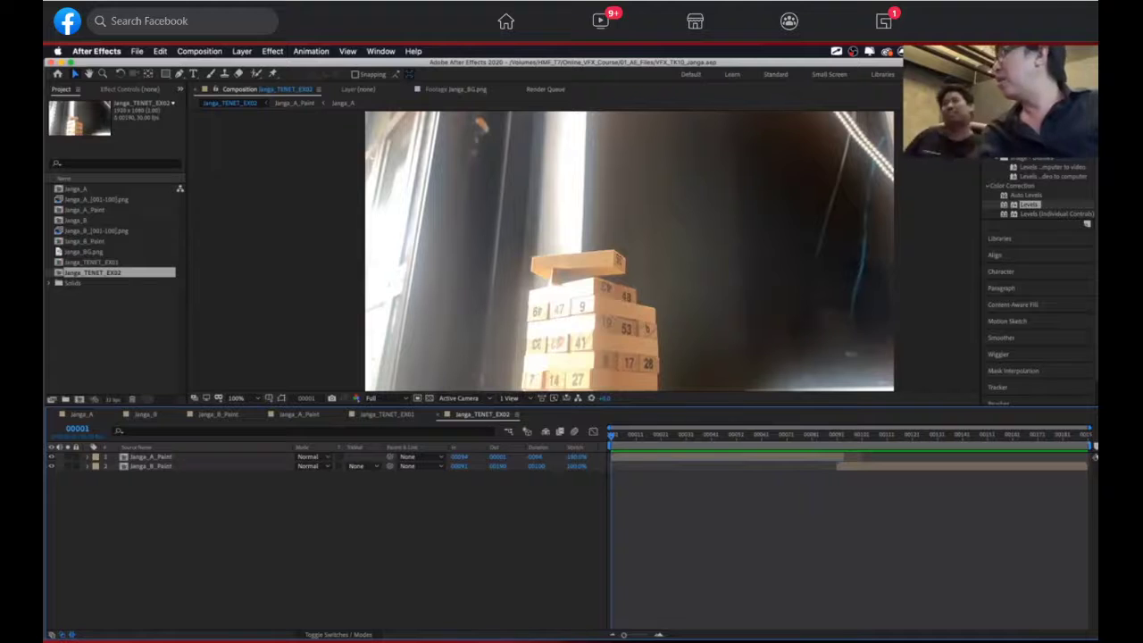
{"action": "left_click_drag", "start_coordinate": [640, 439], "coordinate": [824, 447]}
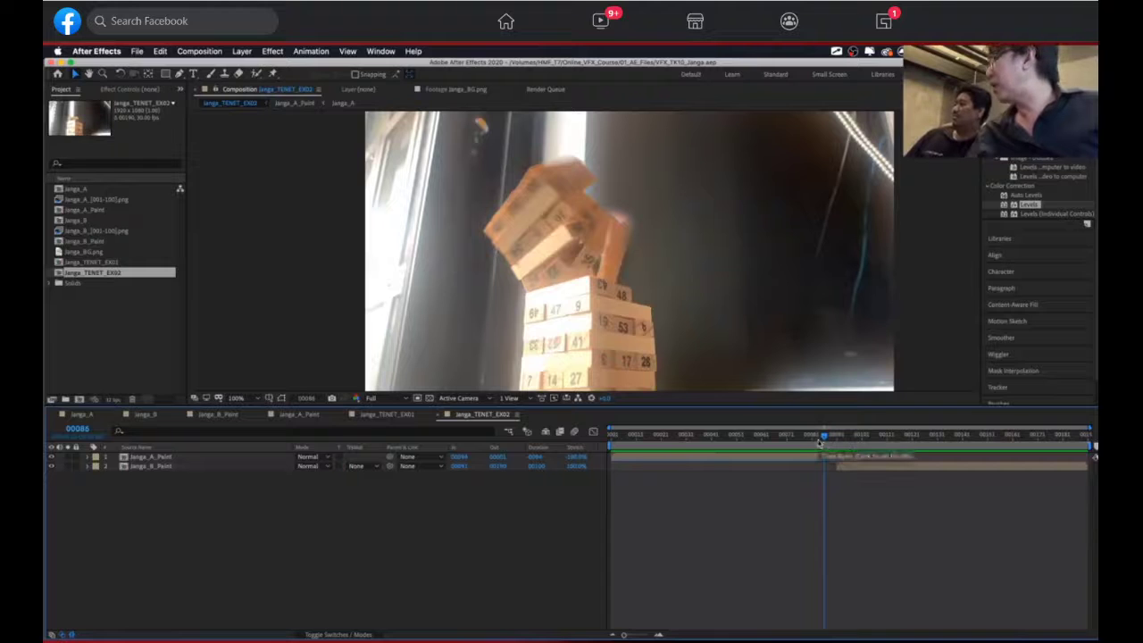
{"action": "mouse_move", "coordinate": [148, 572]}
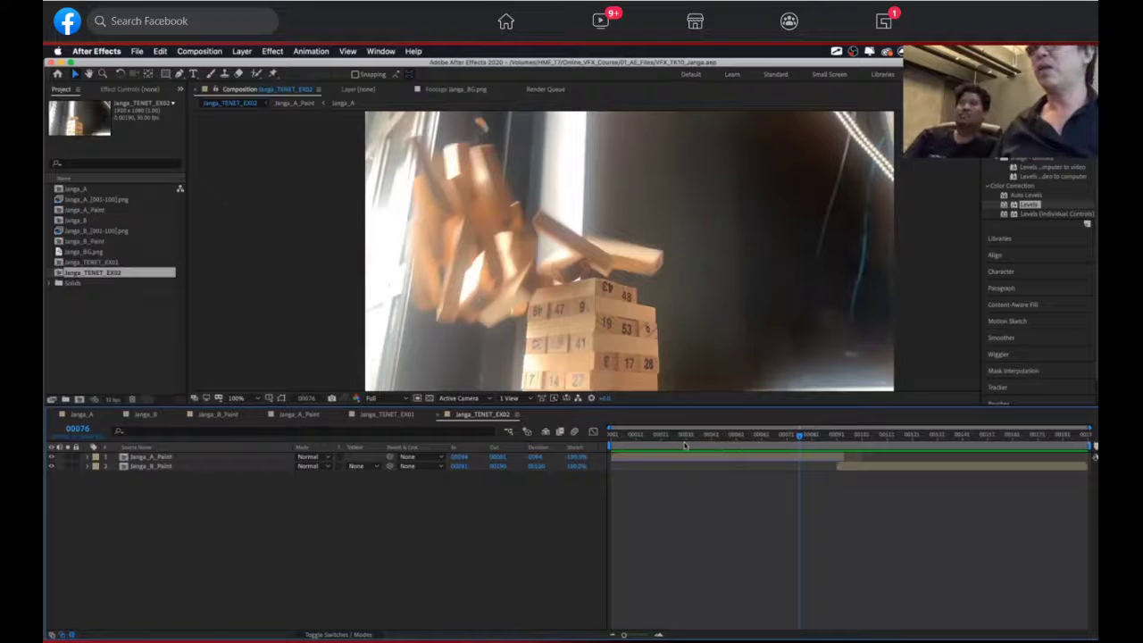
{"action": "left_click", "coordinate": [880, 436]}
{"action": "left_click_drag", "start_coordinate": [893, 447], "coordinate": [745, 437]}
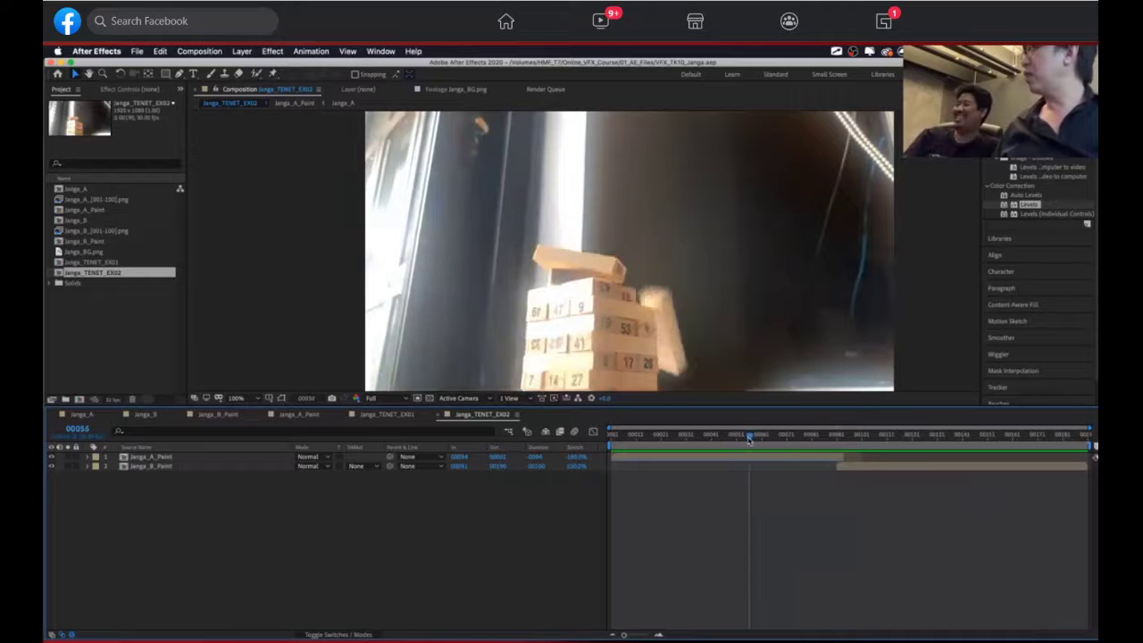
Step: Switch to Janga_TENET_EX01 and examine its block motion around the layer transition for comparison
{"action": "left_click", "coordinate": [389, 414]}
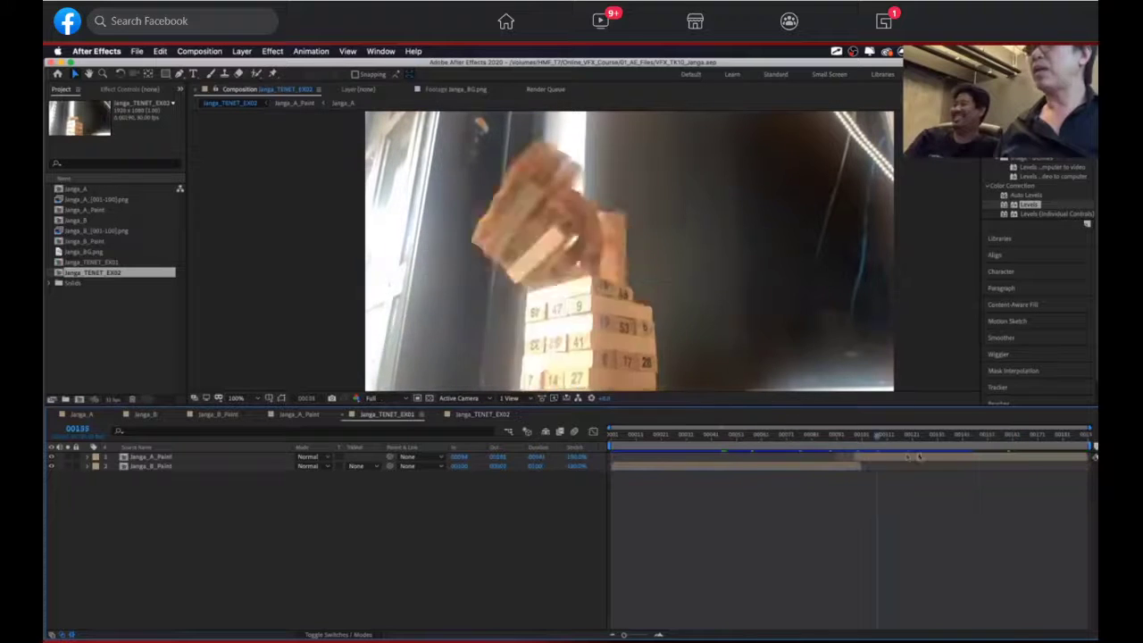
{"action": "mouse_move", "coordinate": [531, 492]}
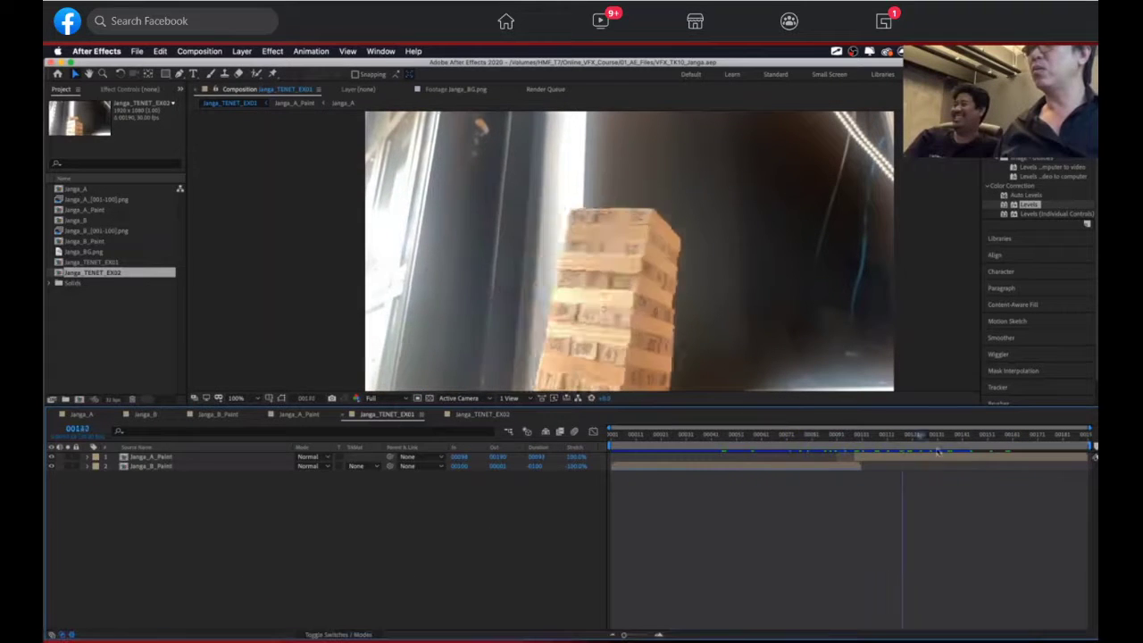